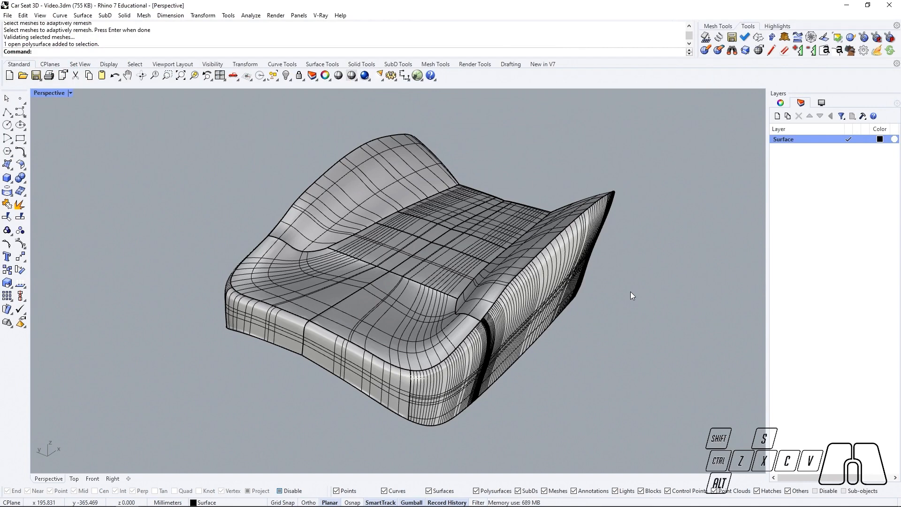
Create a polygon mesh from the car seat polysurface, accepting the current detailed meshing options.
click(453, 265)
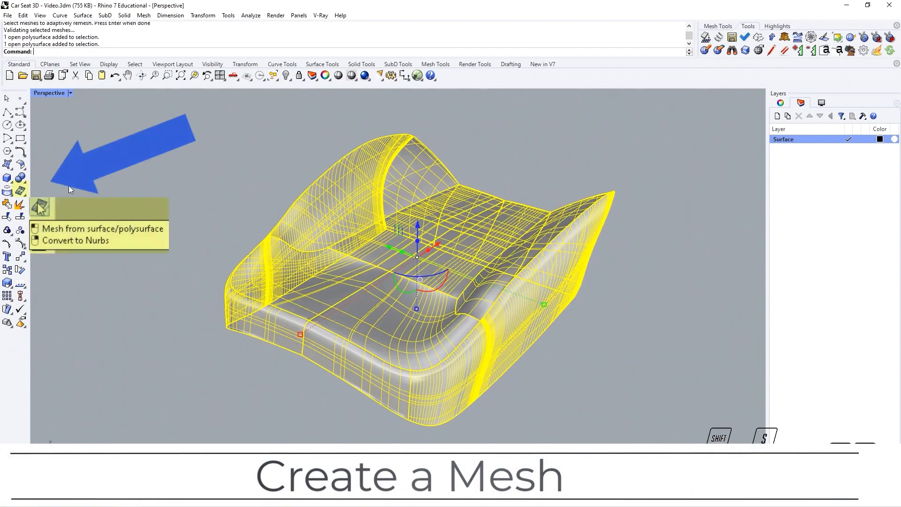
click(22, 192)
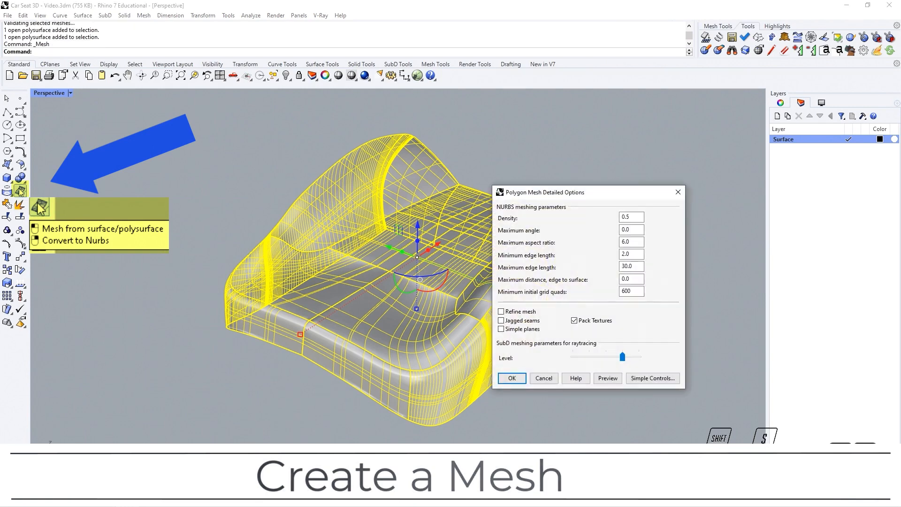
click(513, 378)
key(Escape)
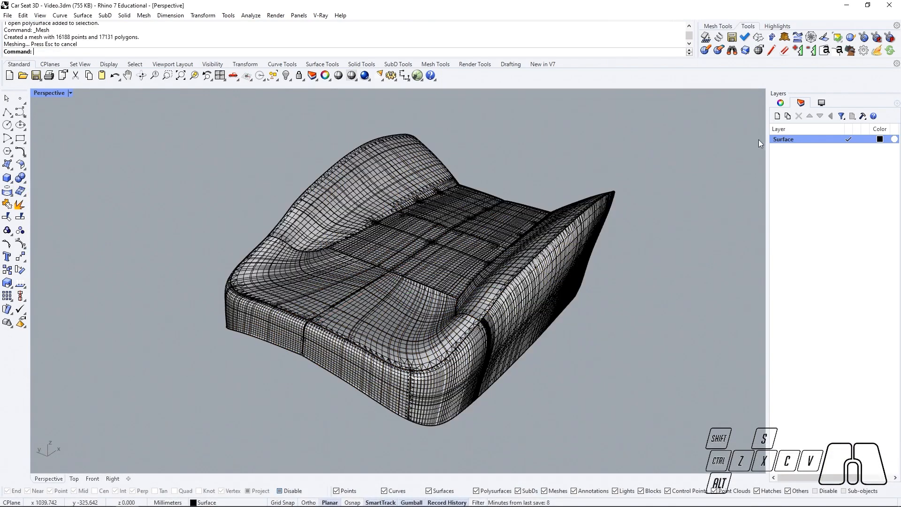
Create a new layer named Mesh.
click(778, 116)
text(M)
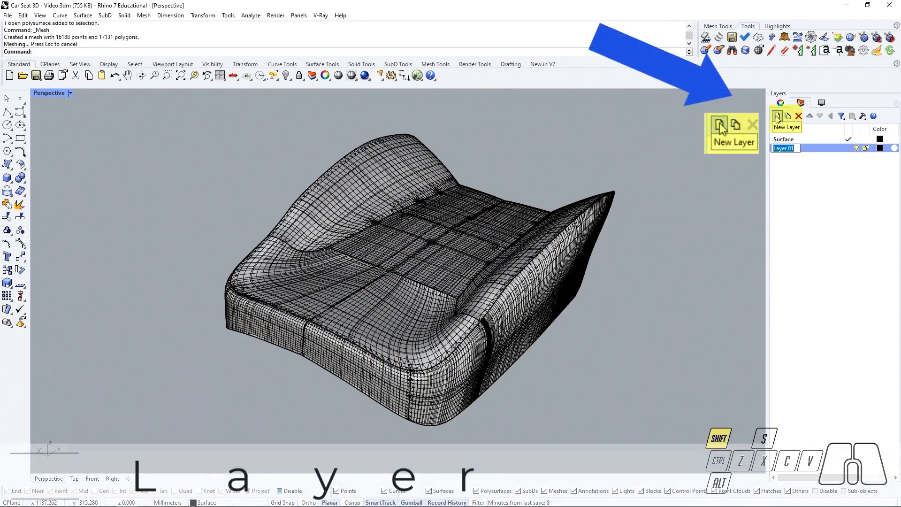
text(esh)
key(Return)
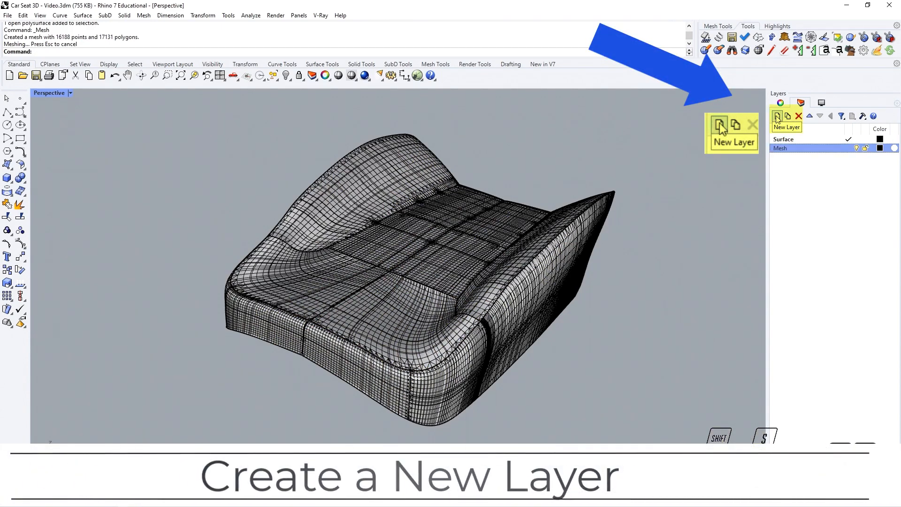
Move the seat's mesh, not the overlapping polysurface, onto the Mesh layer.
click(488, 259)
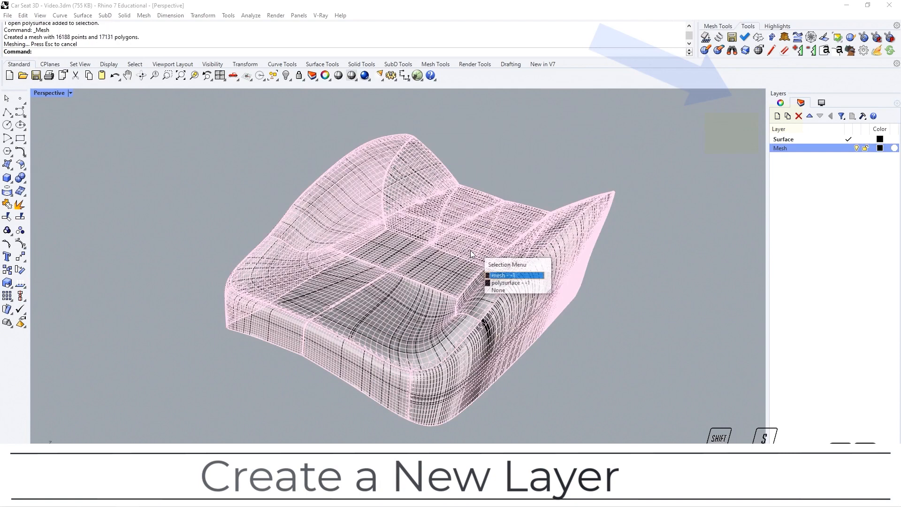
click(493, 275)
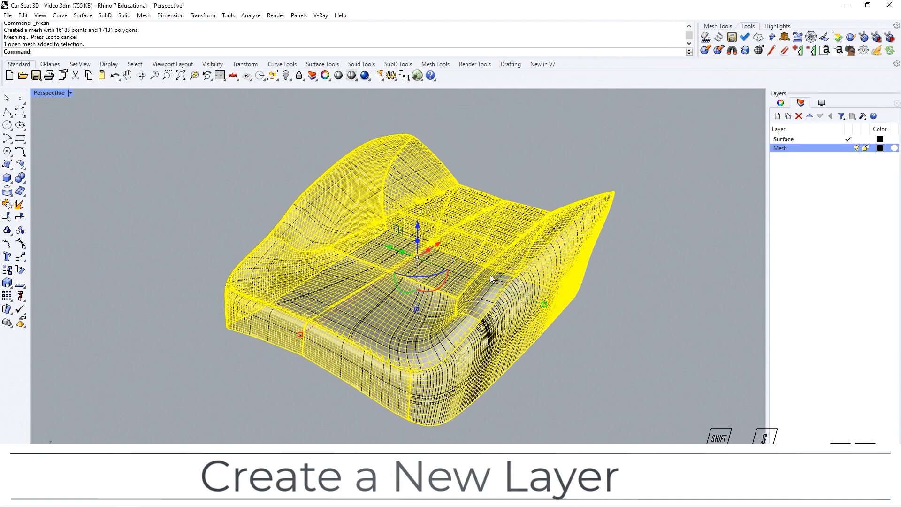
right_click(788, 149)
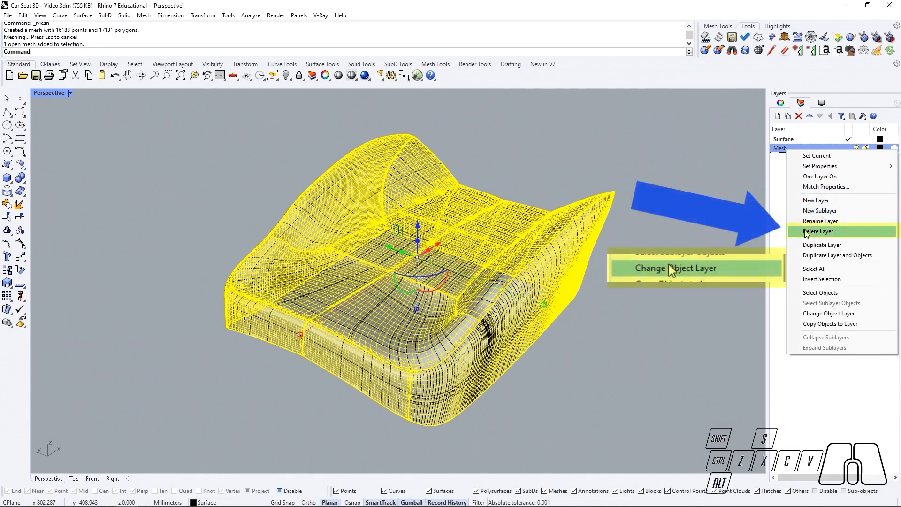
click(826, 314)
Make the Mesh layer current and hide the Surface layer.
click(847, 150)
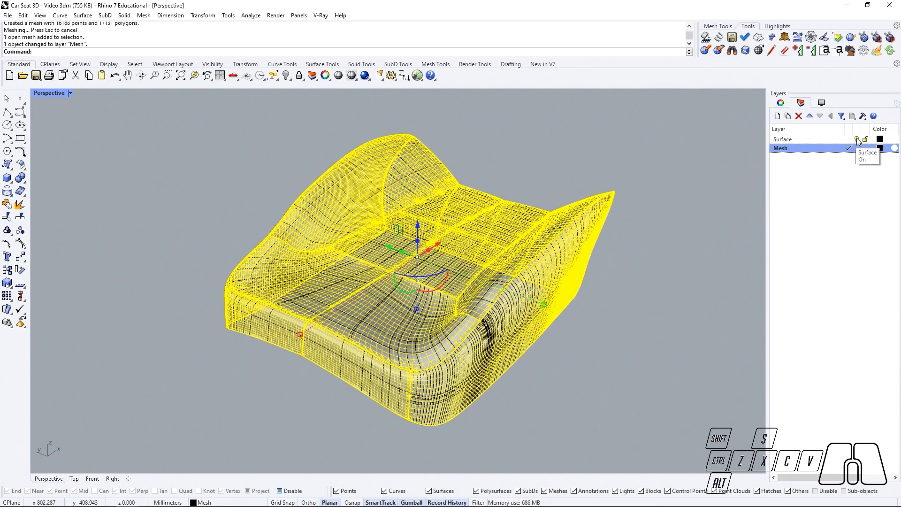
click(858, 140)
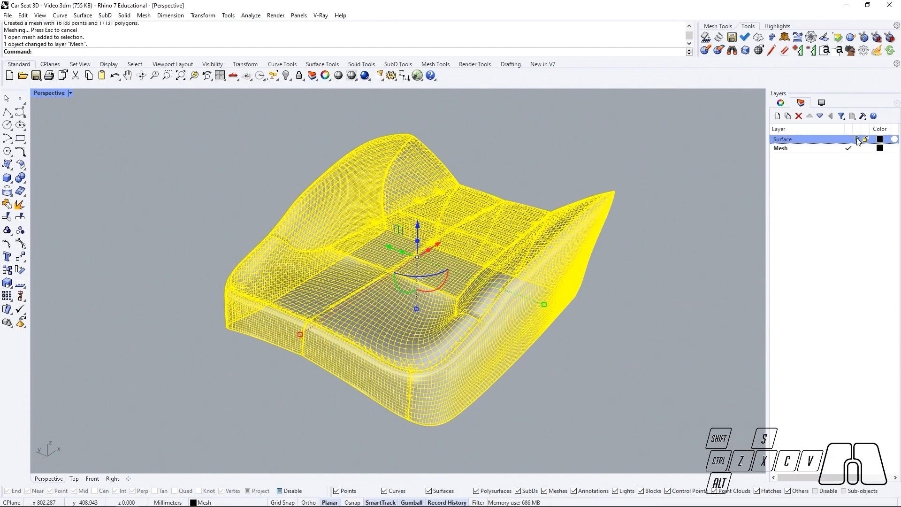
click(824, 149)
Explode the seat mesh into its separate panel meshes.
mouse_move(672, 206)
right_down()
mouse_move(690, 201)
mouse_move(678, 207)
right_up()
click(487, 261)
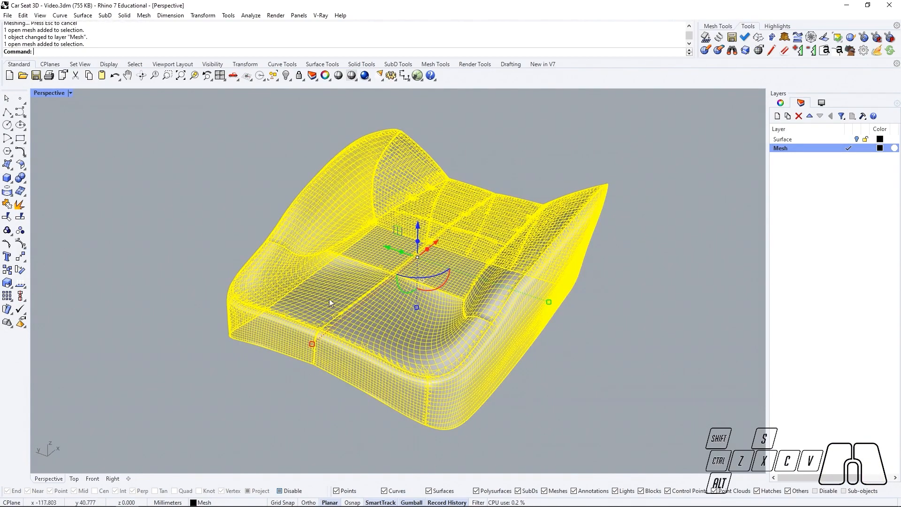
click(21, 205)
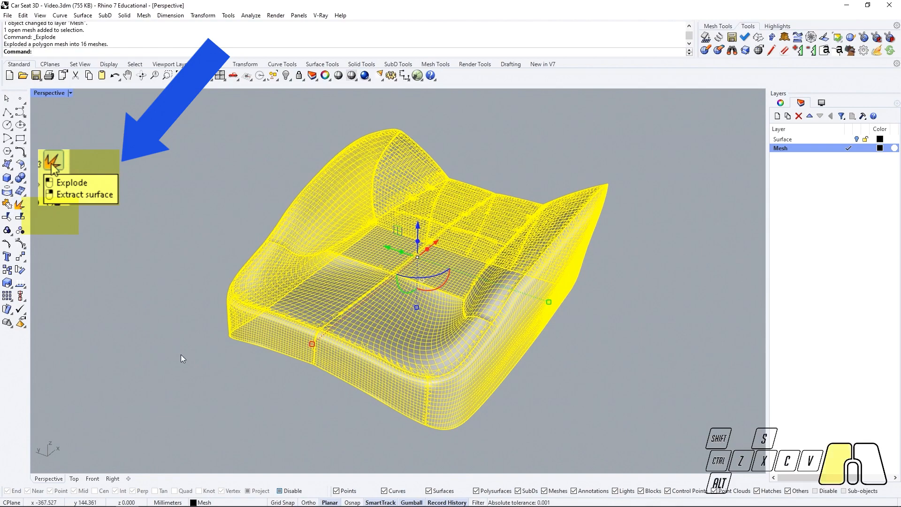
Join the two mesh panels on the front face of the seat into one mesh.
shift+click(345, 364)
shift+click(284, 349)
text(Join)
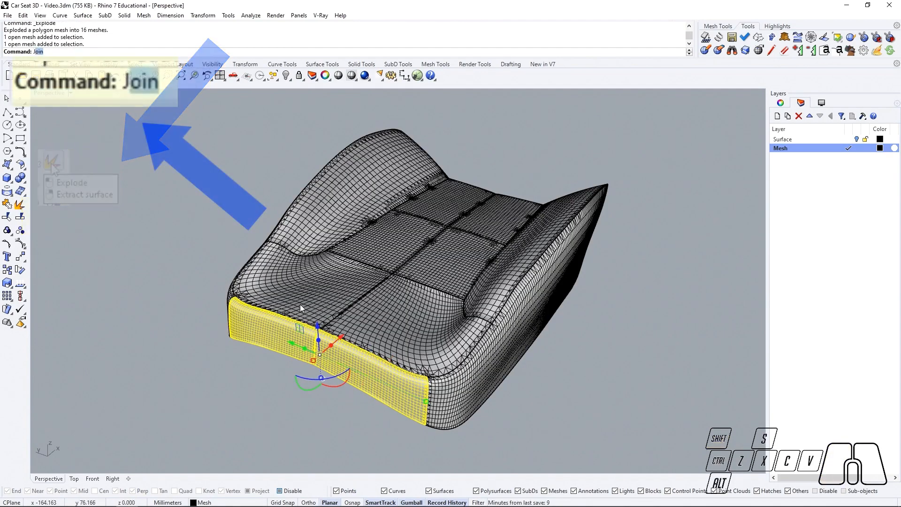
key(Return)
Join the six mesh panels of the central sitting surface into one mesh.
click(379, 302)
shift+click(324, 291)
shift+click(376, 253)
shift+click(451, 263)
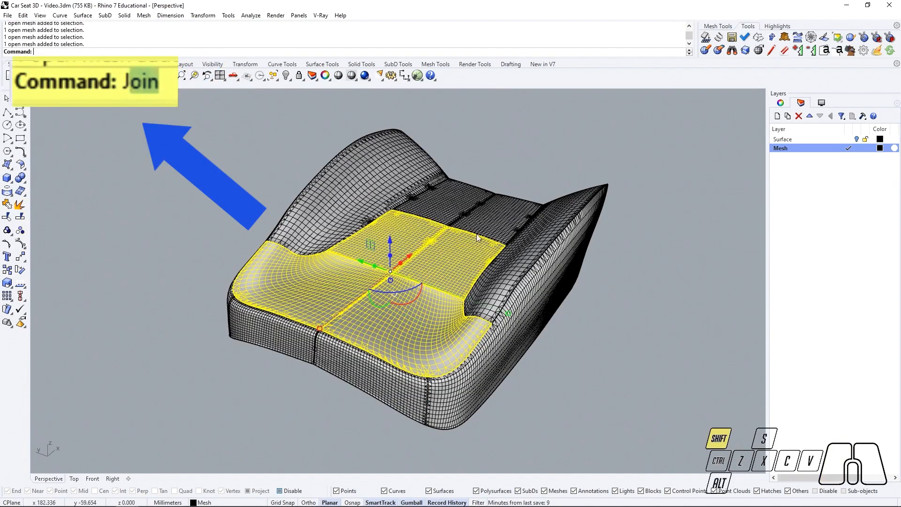
shift+click(502, 221)
shift+click(460, 207)
text(Join)
key(Return)
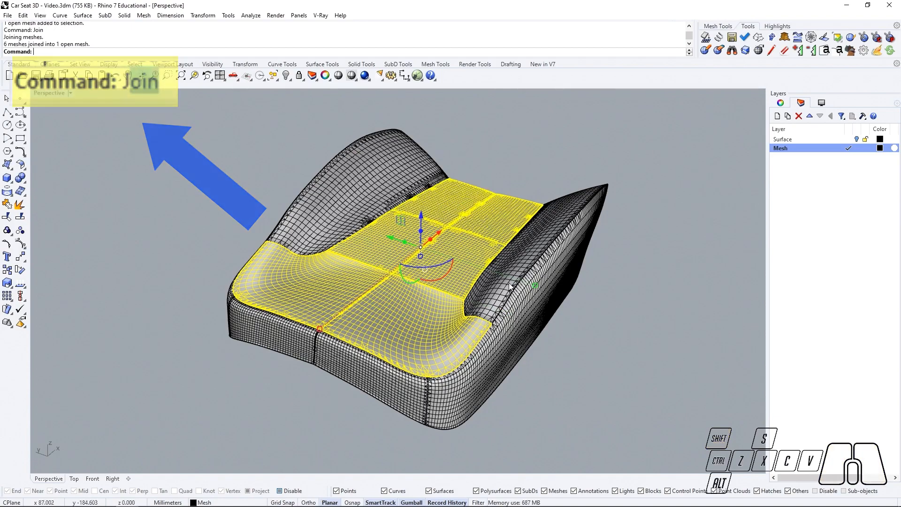
Join the four mesh panels along the rear face of the seat into one mesh.
right_drag(460, 206, 285, 258)
click(283, 361)
shift+click(292, 325)
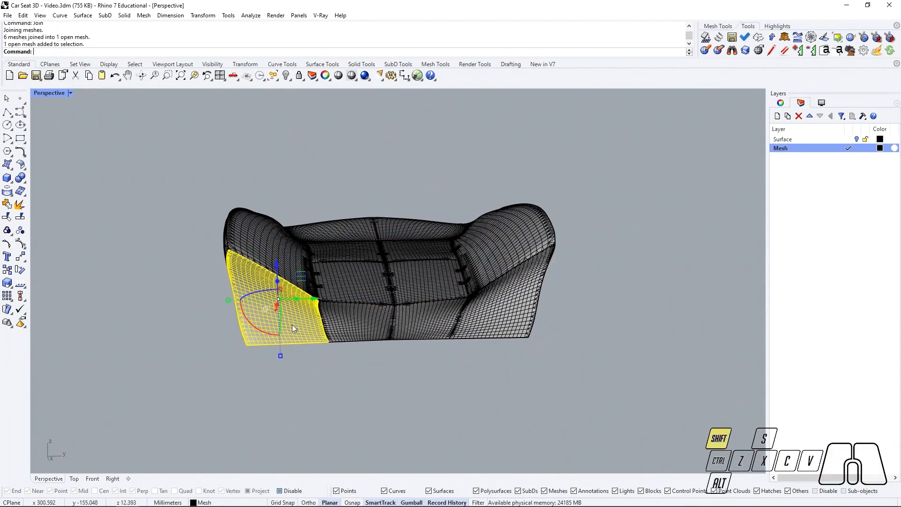
shift+click(338, 324)
shift+click(424, 329)
shift+click(491, 329)
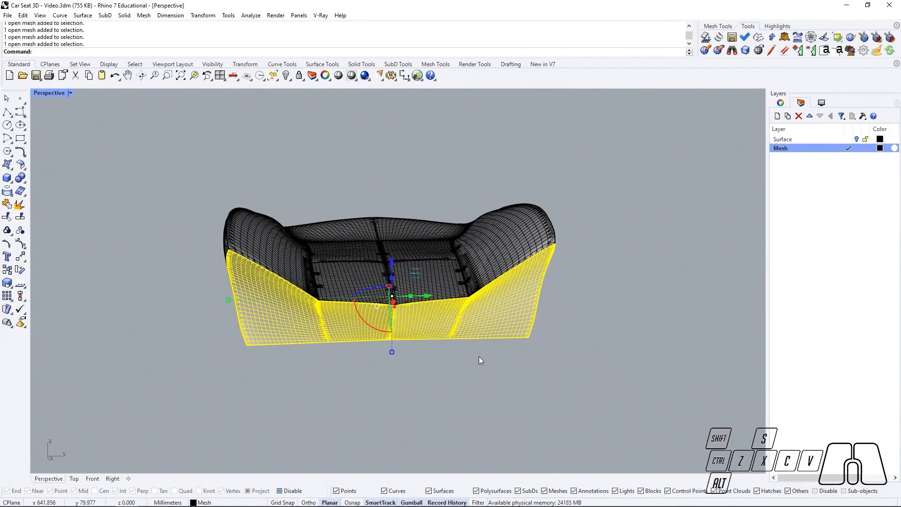
right_click(476, 358)
Weld all the seat meshes with an angle tolerance of 180.
right_drag(475, 357, 612, 351)
click(448, 377)
right_drag(447, 377, 531, 353)
click(531, 353)
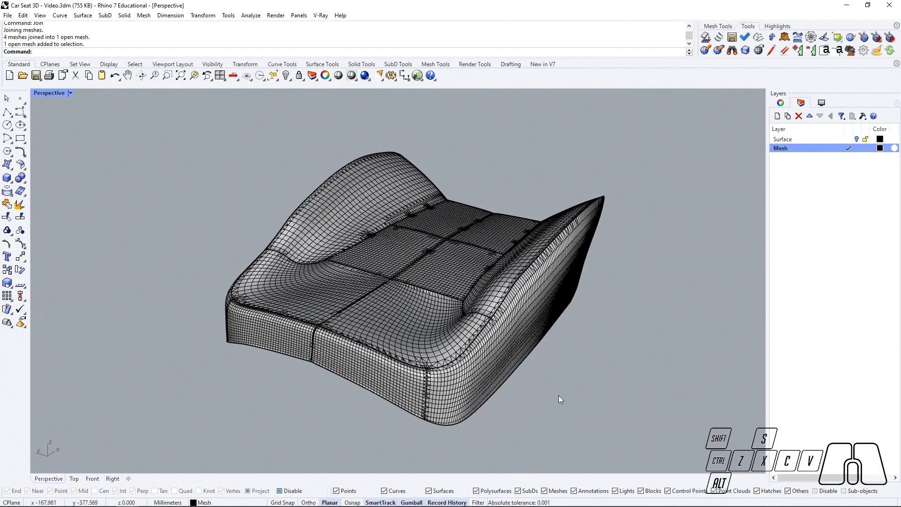
click(645, 436)
drag(645, 436, 204, 167)
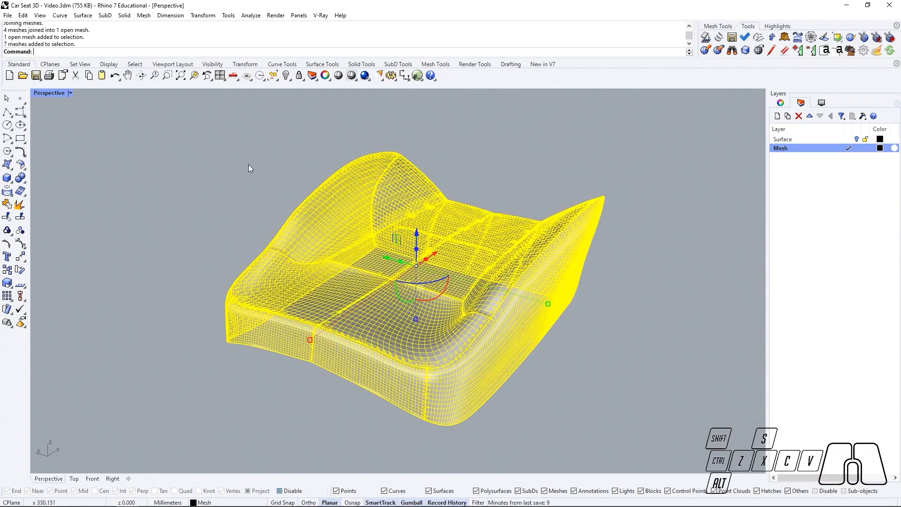
text(Weld)
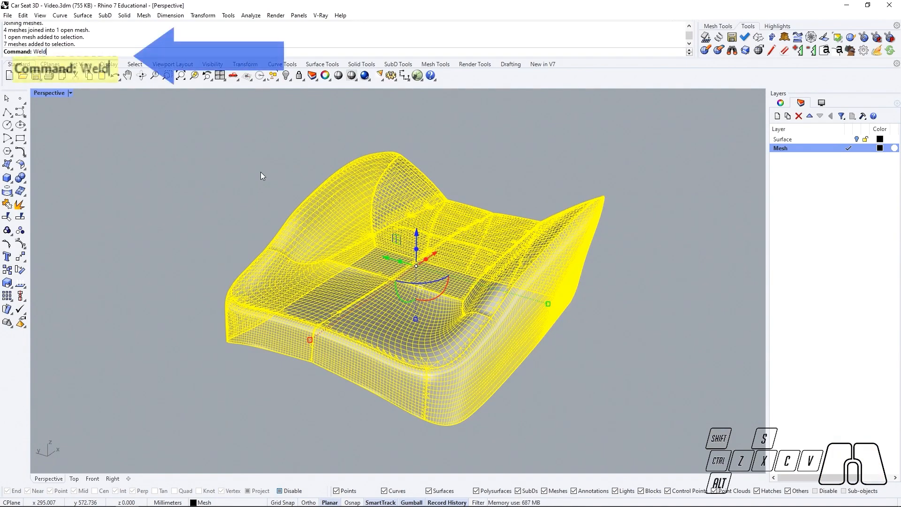
key(Return)
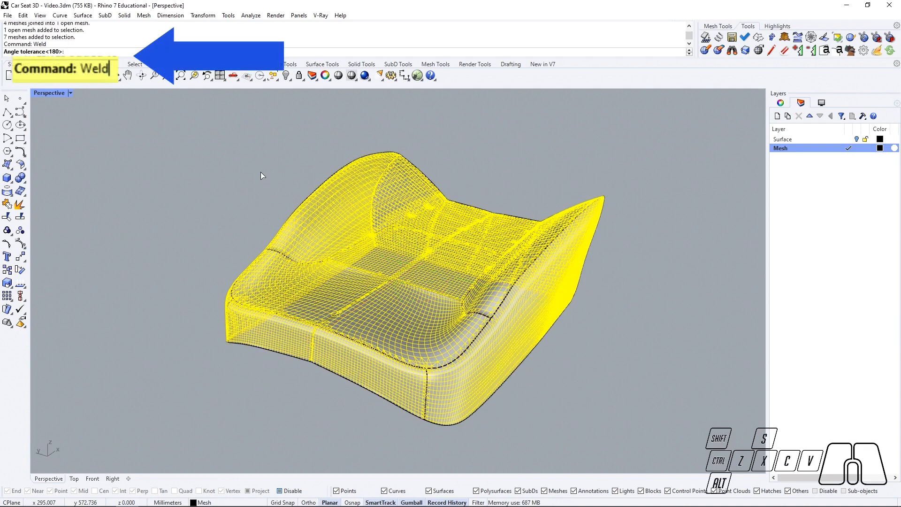
key(Return)
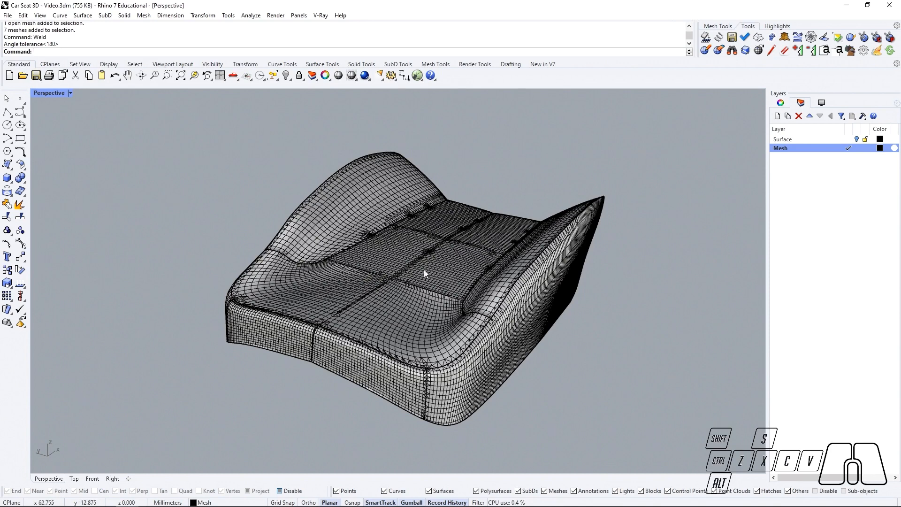
Duplicate the Mesh layer together with its objects and name the copy "Mesh - Adaptive Remesher".
right_drag(424, 270, 474, 269)
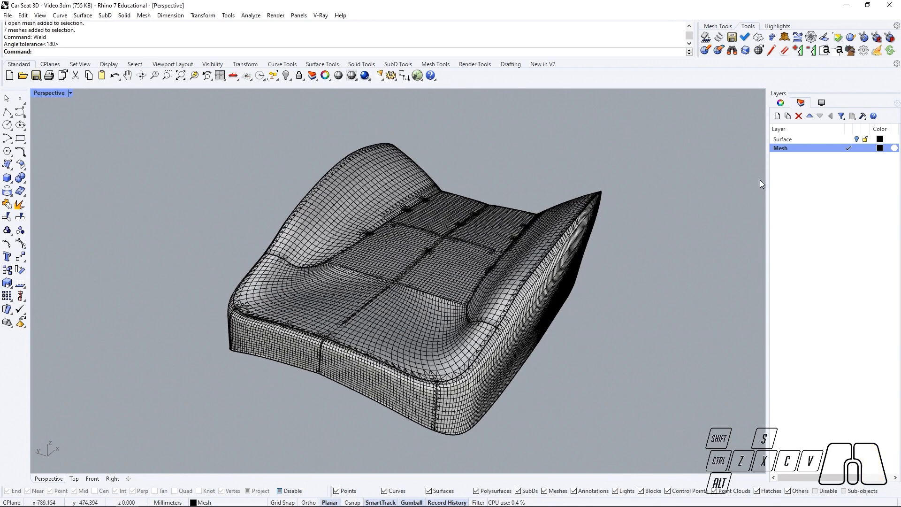
right_click(790, 153)
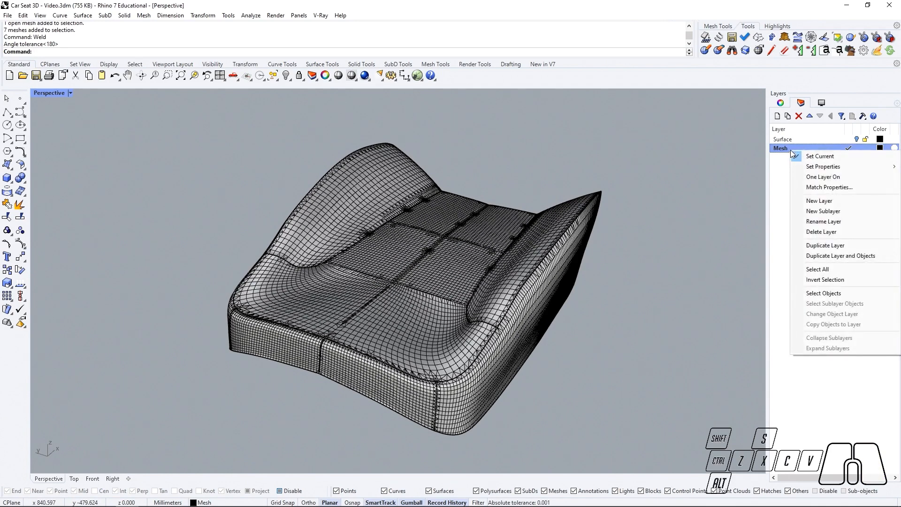
click(839, 257)
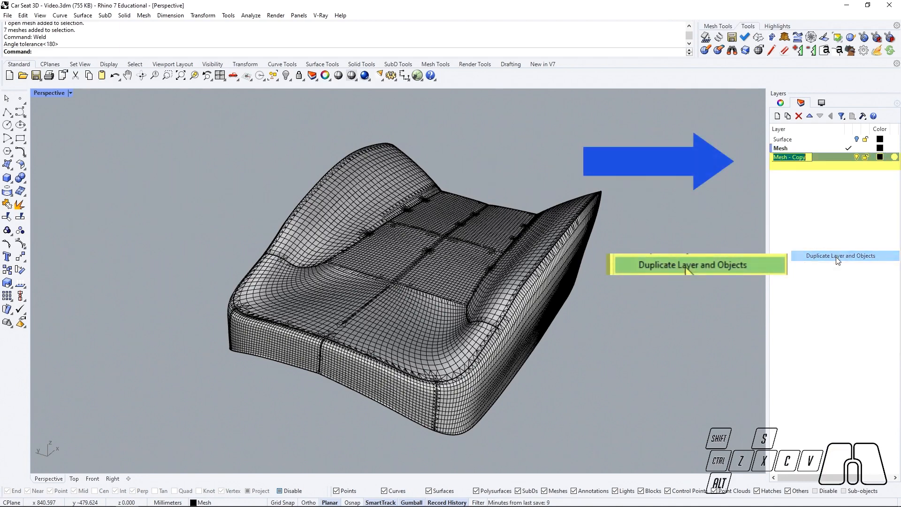
key(End)
key(BackSpace)
key(BackSpace)
key(BackSpace)
key(BackSpace)
text(A)
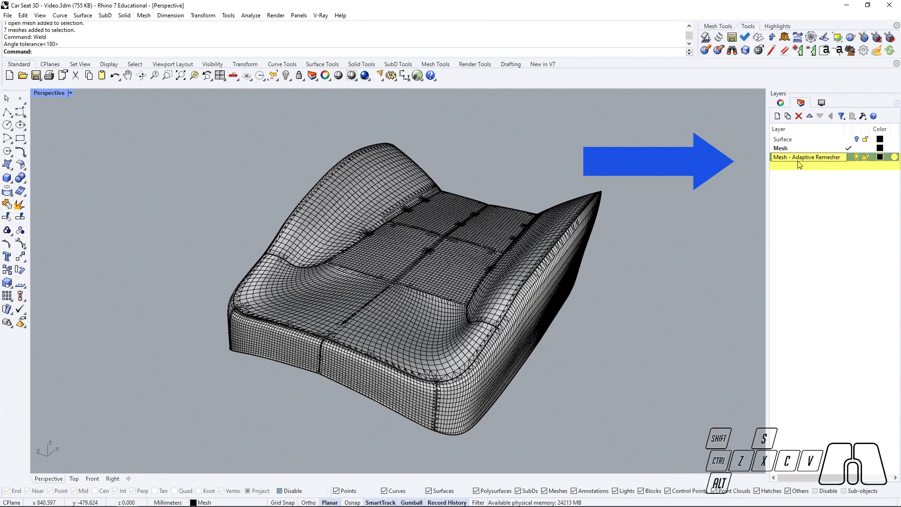
key(Return)
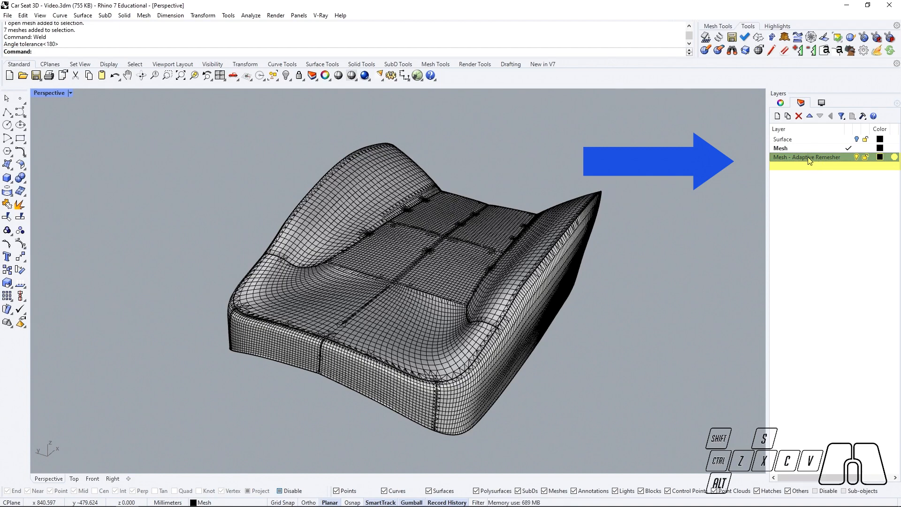
Make the Mesh - Adaptive Remesher layer current and hide the Mesh layer.
click(849, 157)
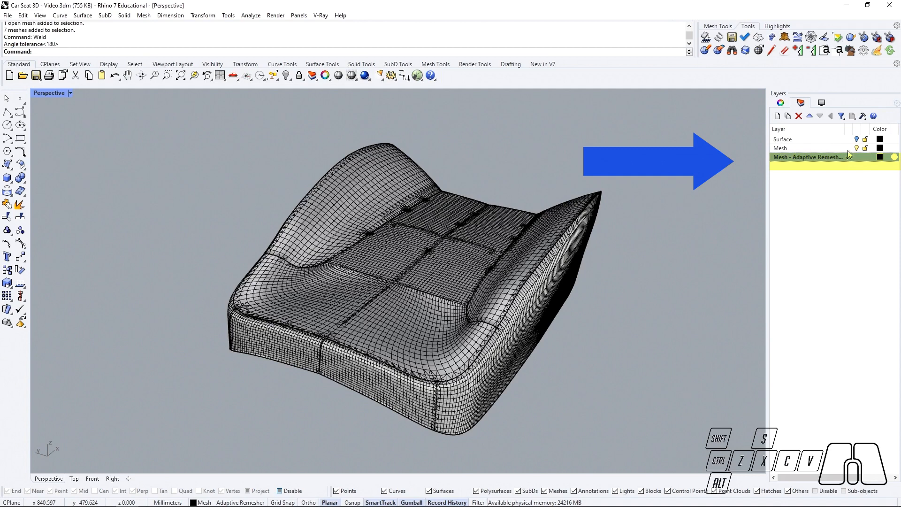
click(857, 149)
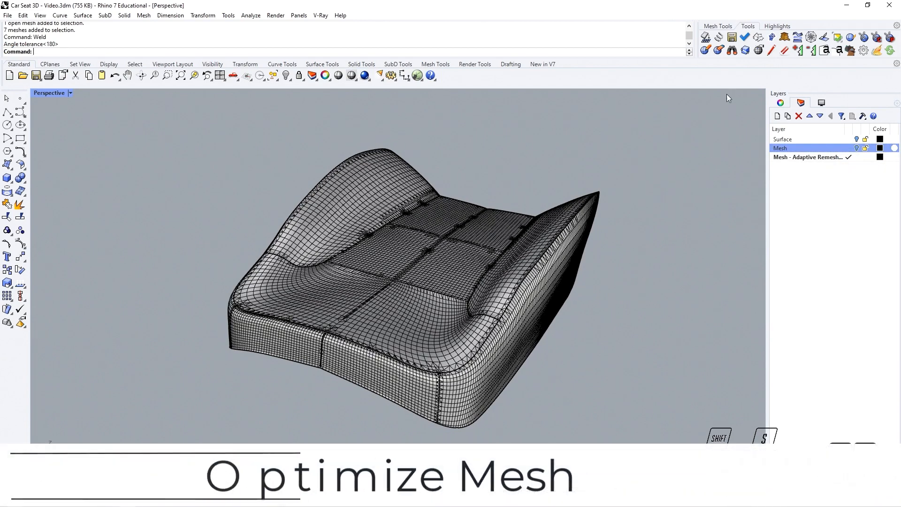
Adaptively remesh all the visible seat meshes with the proposed tolerances and accept the result.
click(717, 27)
click(758, 38)
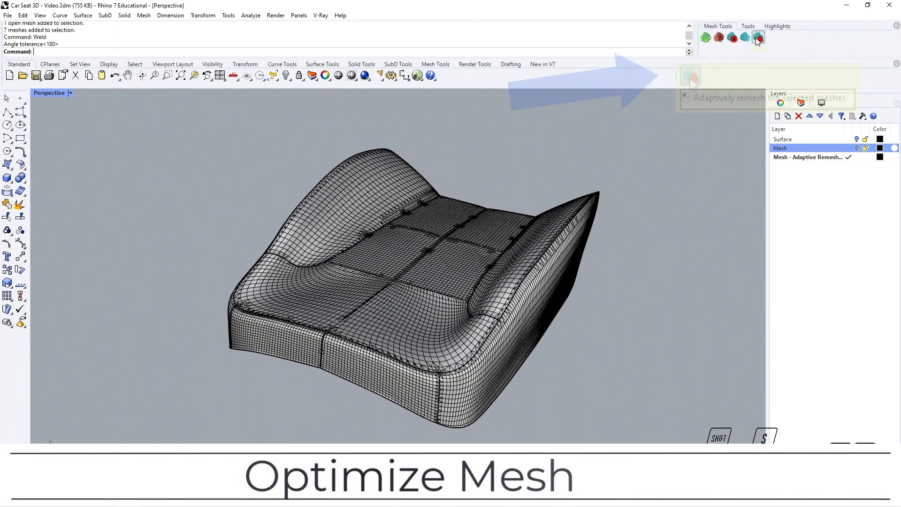
drag(630, 138, 200, 423)
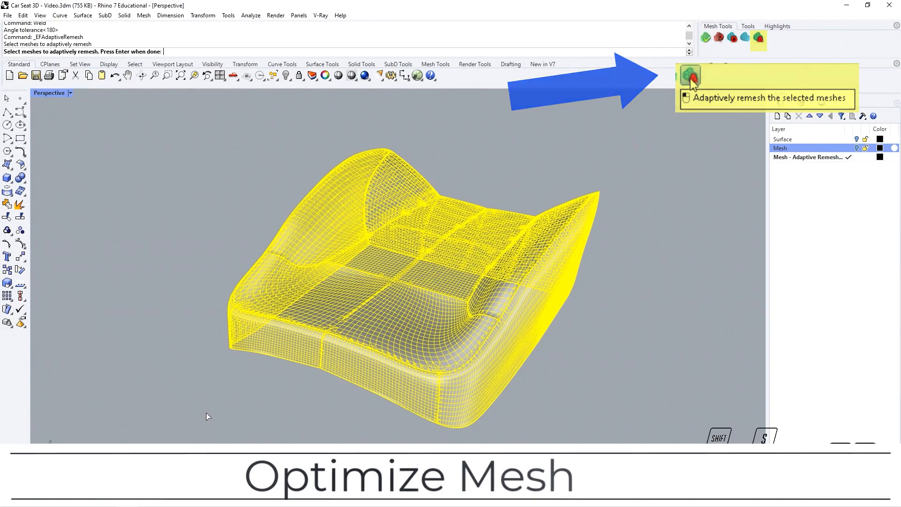
key(Return)
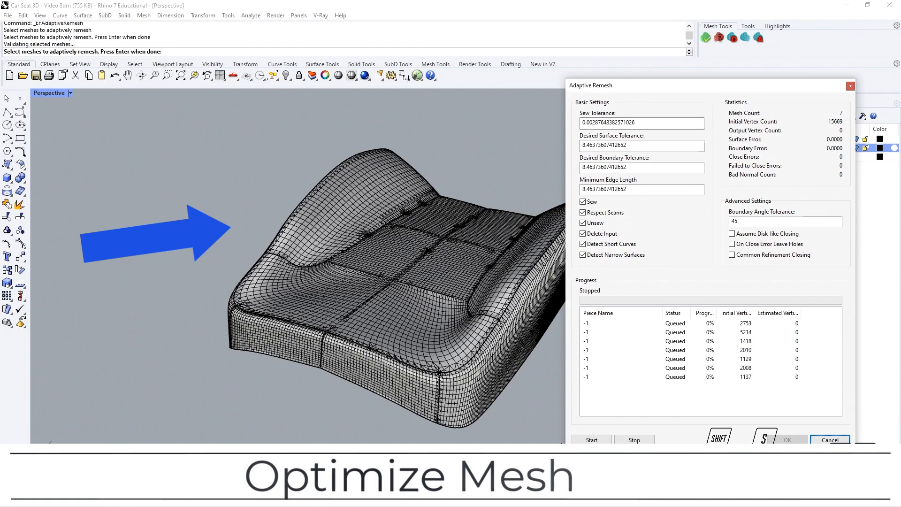
click(592, 440)
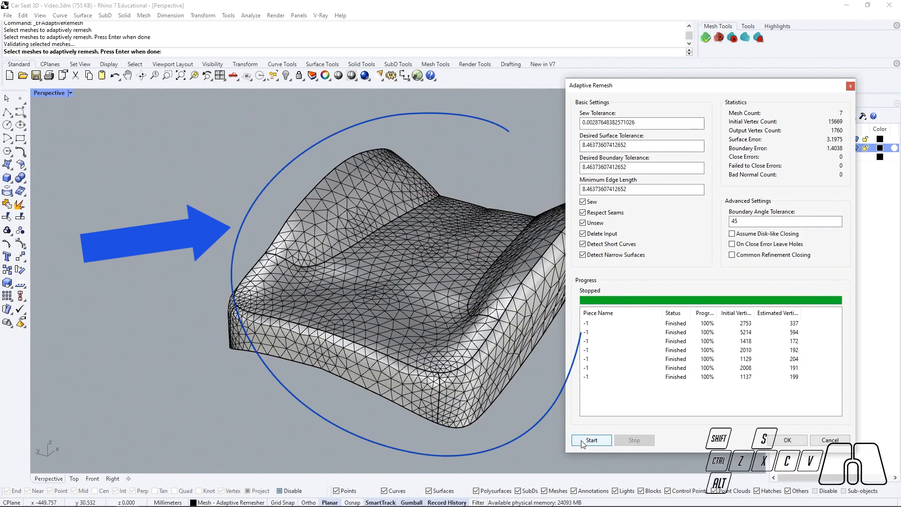
click(787, 440)
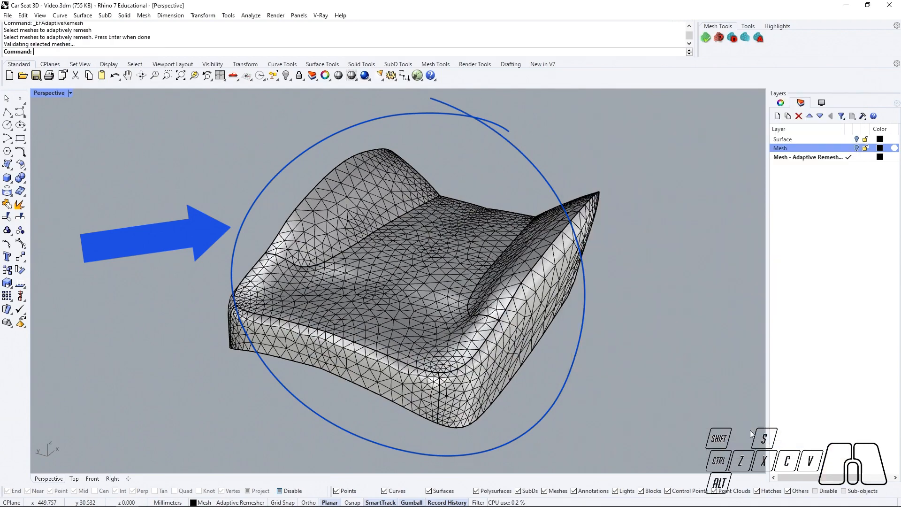
right_drag(593, 378, 576, 336)
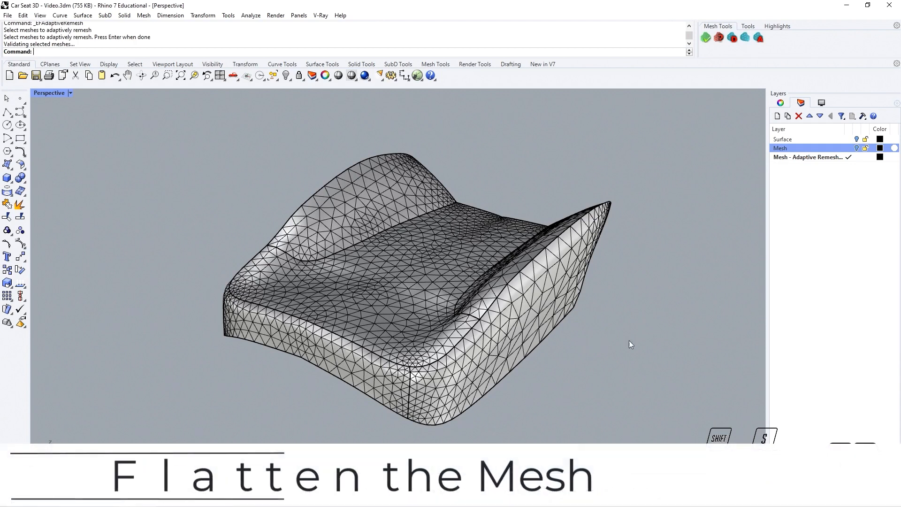
Flatten all the remeshed seat meshes with ExactFlat, leaving the source-center orientation option at No.
click(748, 26)
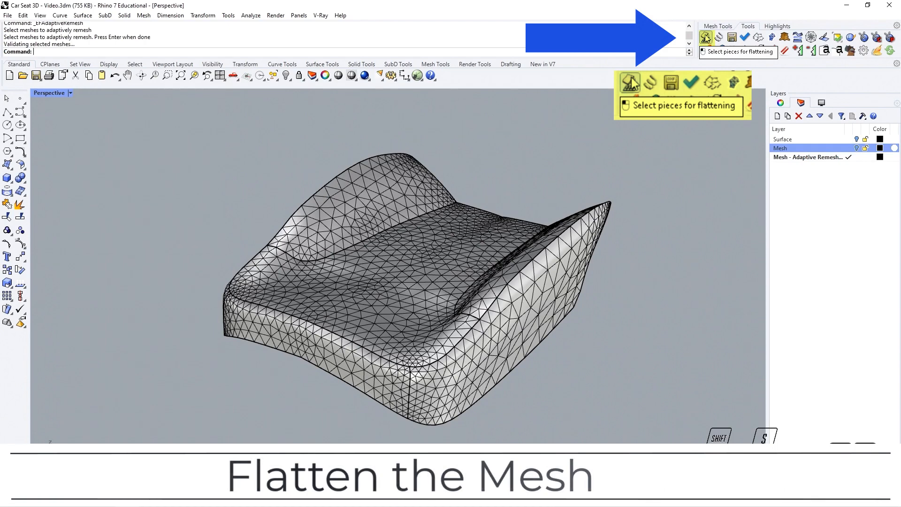
click(706, 38)
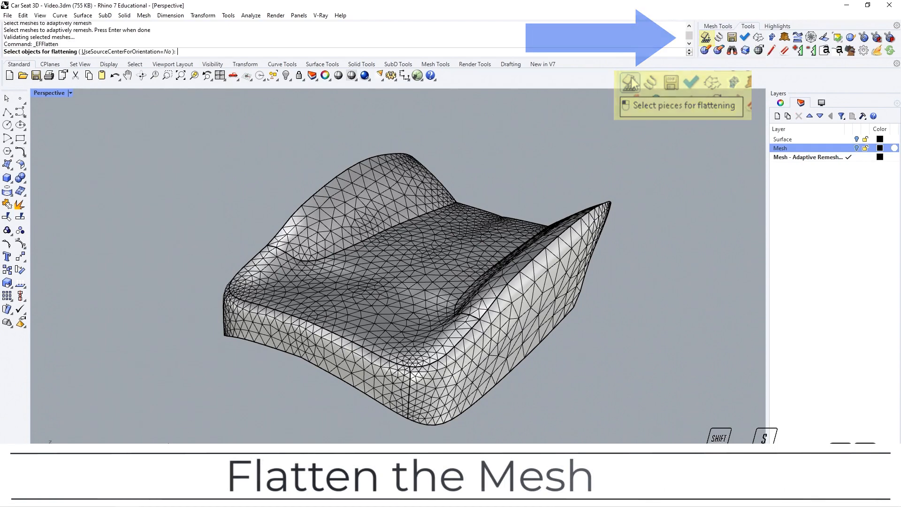
drag(165, 451, 681, 105)
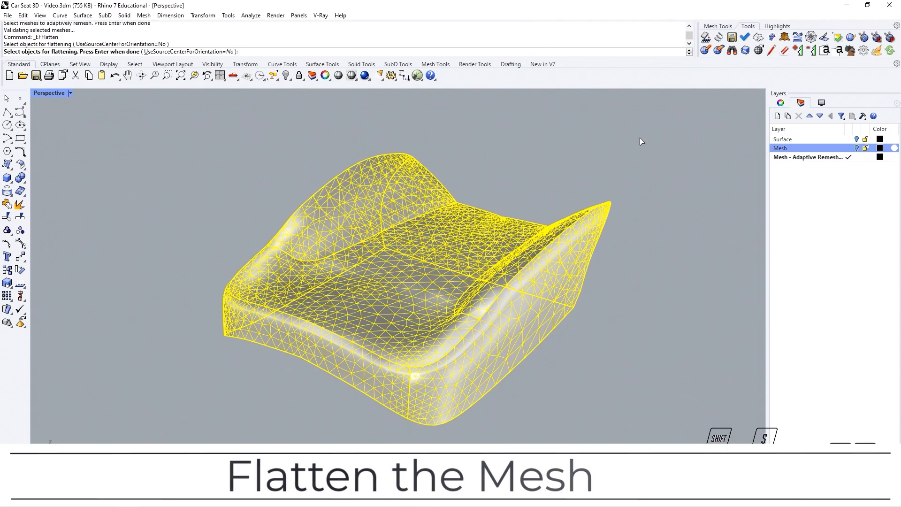
key(Return)
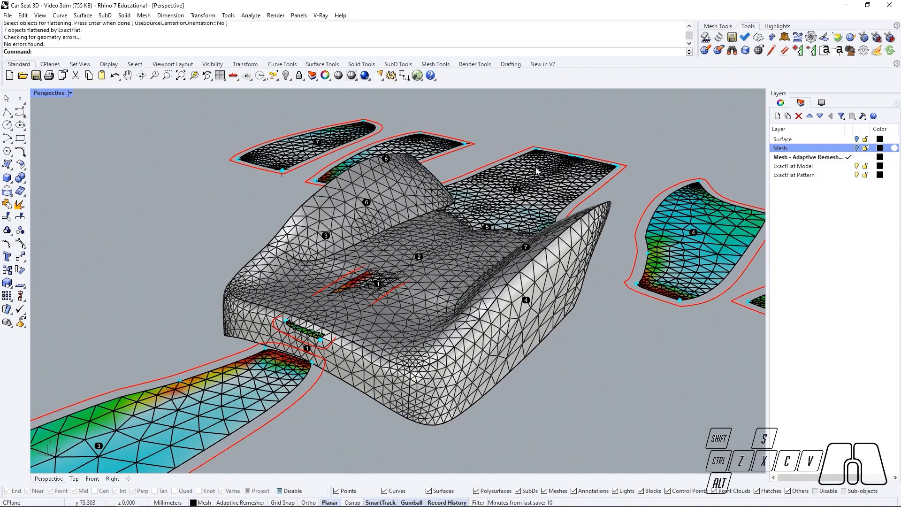
Make the ExactFlat Pattern layer current and hide the Mesh - Adaptive Remesher layer.
scroll(531, 179, down, 8)
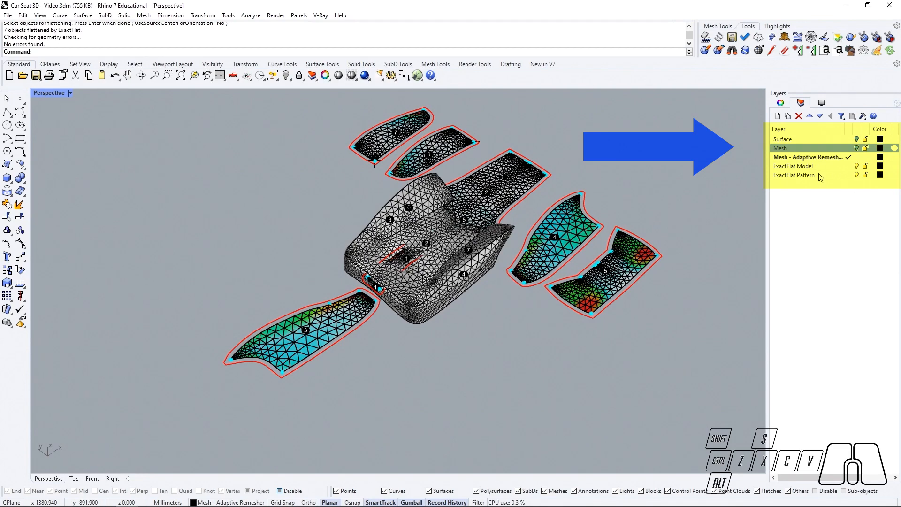
click(850, 176)
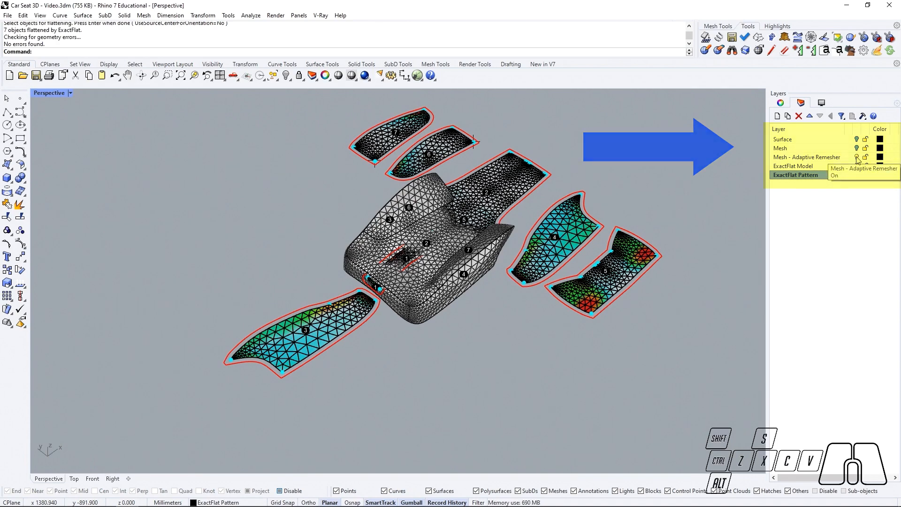
click(857, 158)
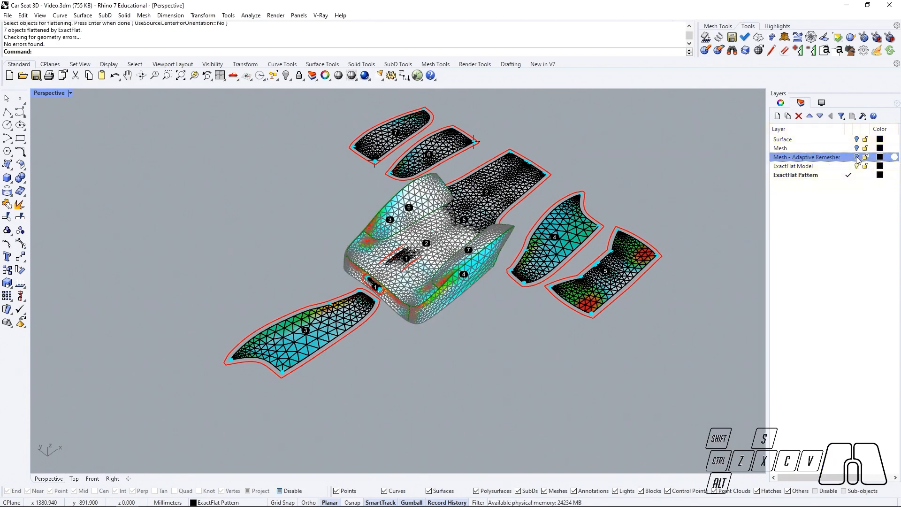
In the maximized Top view, move all the flattened pattern pieces along X until they are clear of the seat model.
double_click(53, 94)
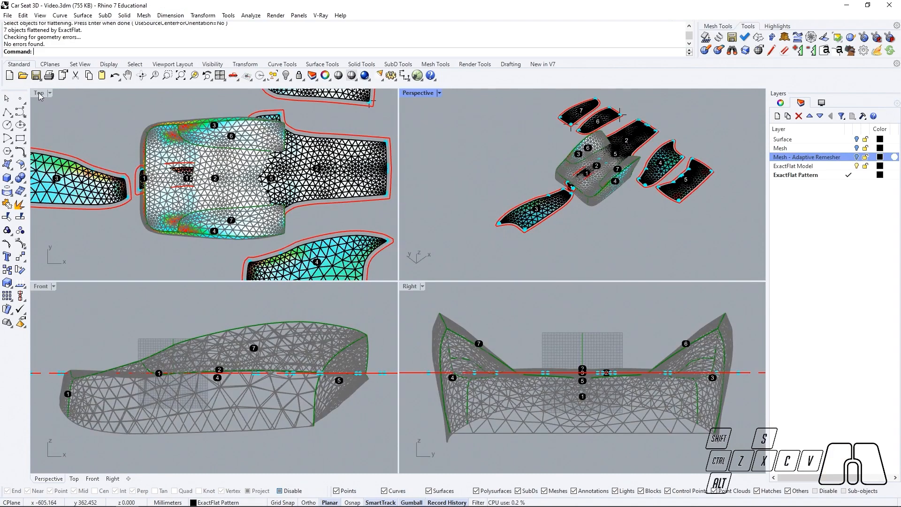
double_click(39, 93)
scroll(132, 145, down, 5)
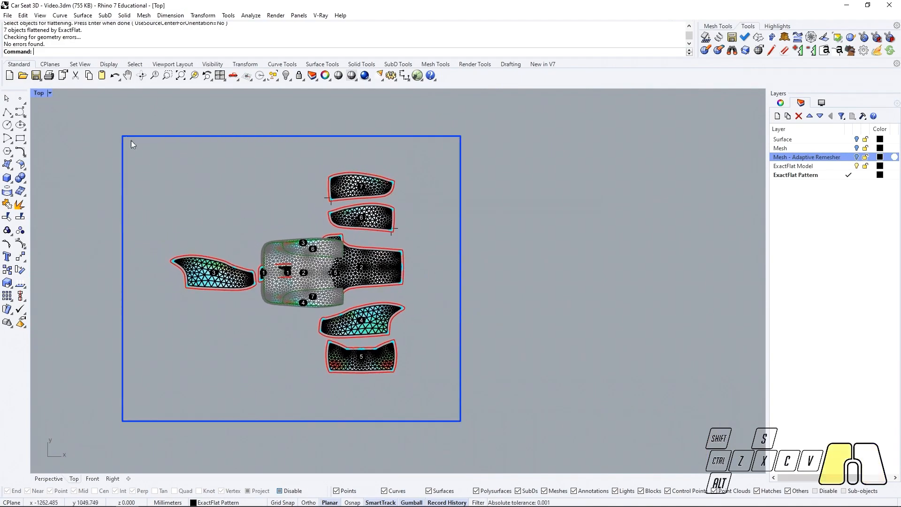
drag(131, 144, 468, 426)
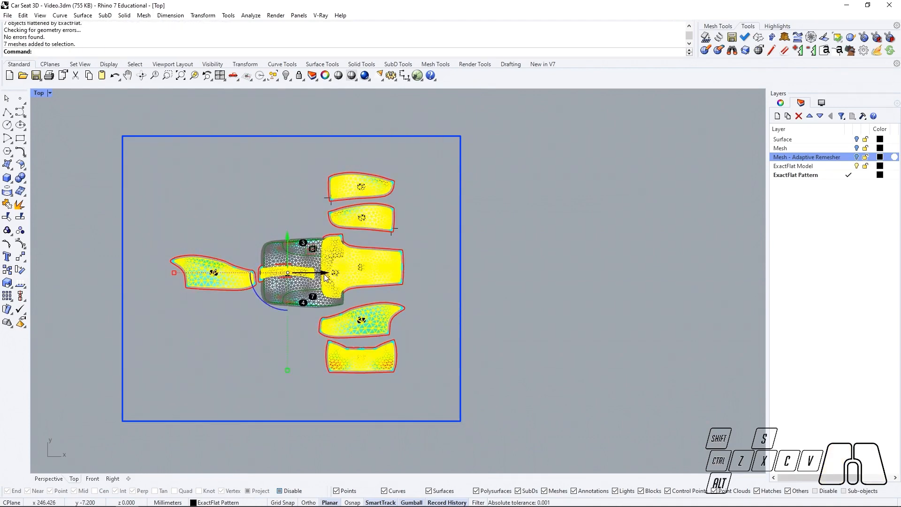
drag(323, 277, 512, 277)
click(605, 274)
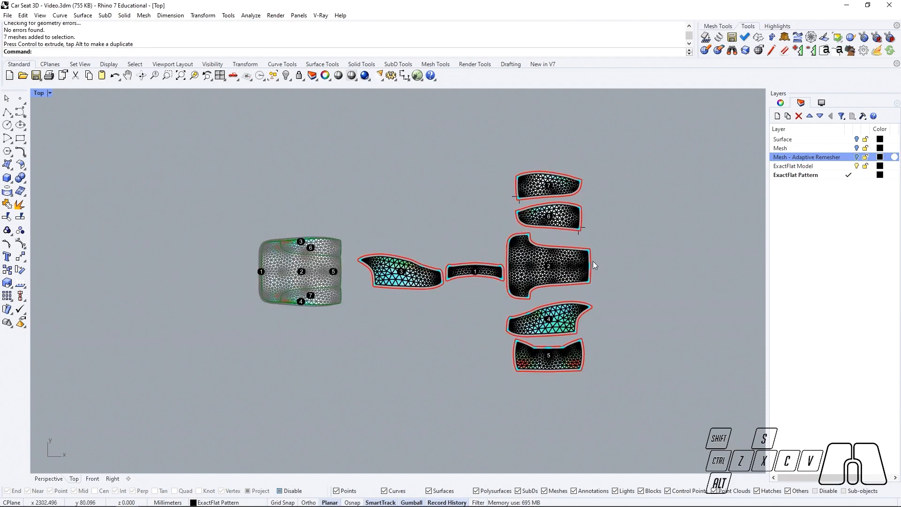
Re-flatten pattern pieces 7, 6, 2, 4, 5, 1 and 3 with SmartFracture.
scroll(593, 261, up, 3)
right_drag(549, 260, 506, 266)
scroll(507, 279, up, 1)
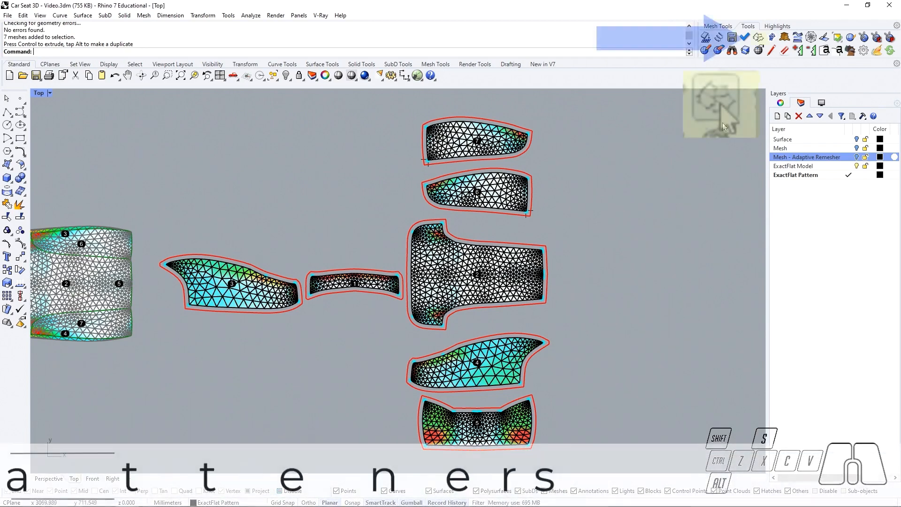
click(759, 37)
click(530, 140)
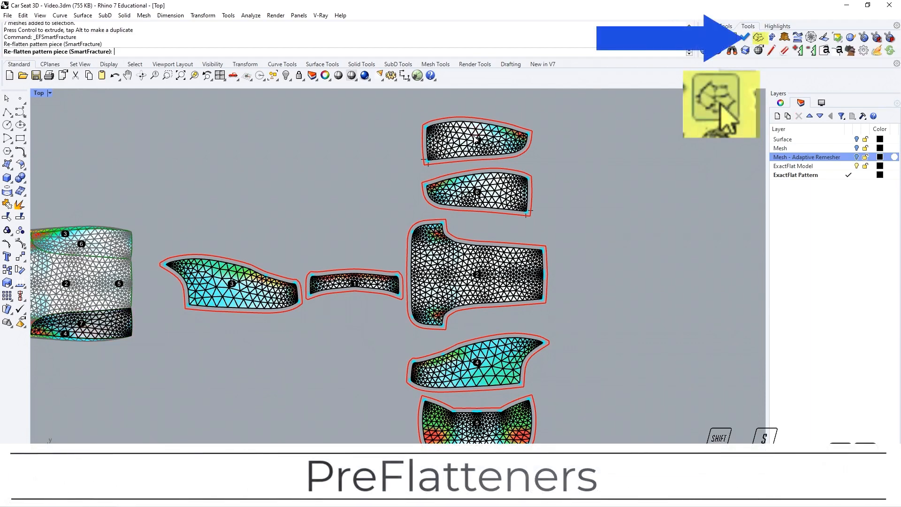
click(475, 213)
click(477, 277)
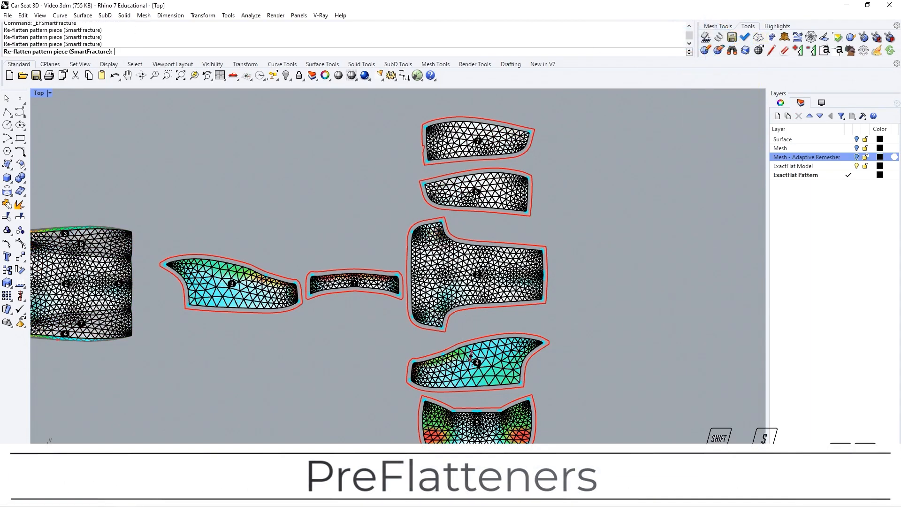
click(474, 364)
click(469, 429)
click(373, 284)
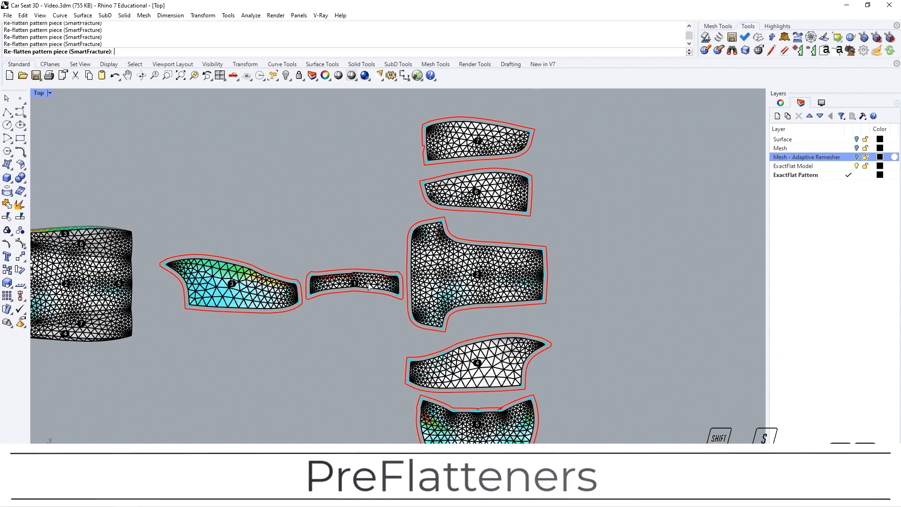
click(280, 289)
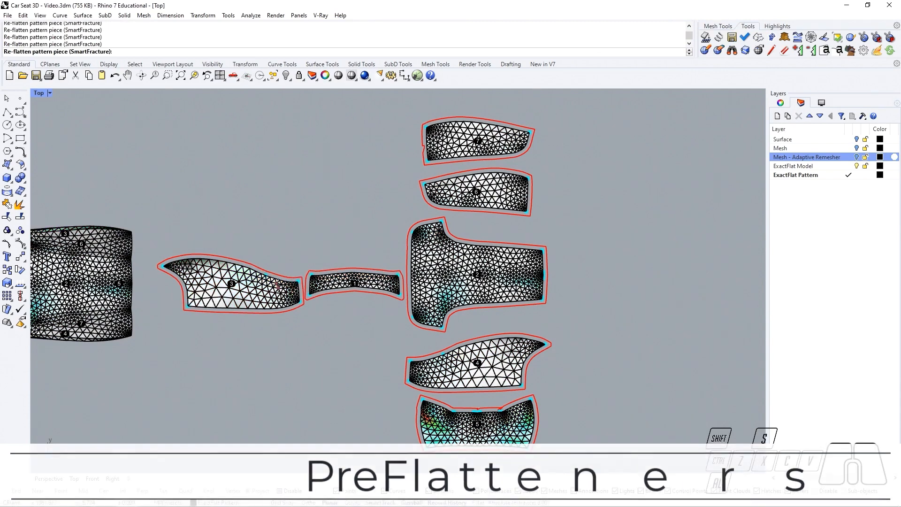
key(Return)
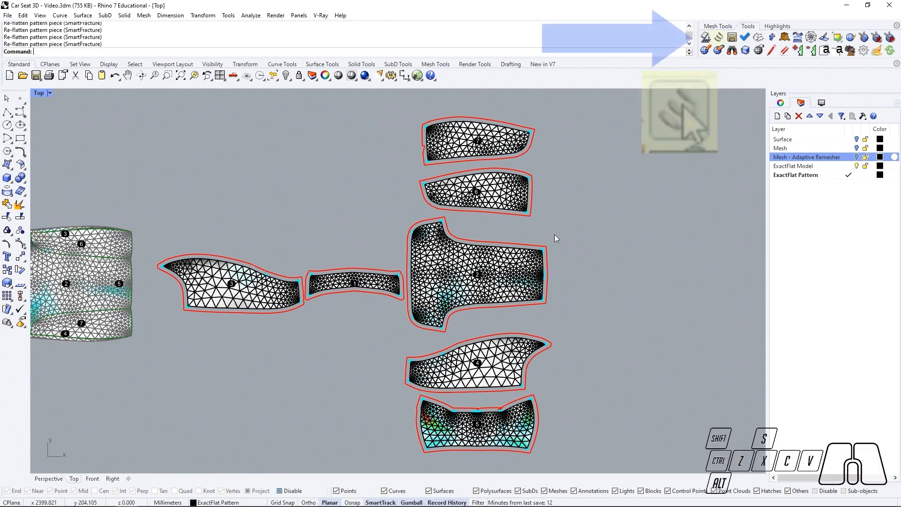
Run the Spring optimization on all seven pattern pieces with the proposed algorithm settings and Cotton 1 as the single material.
click(719, 39)
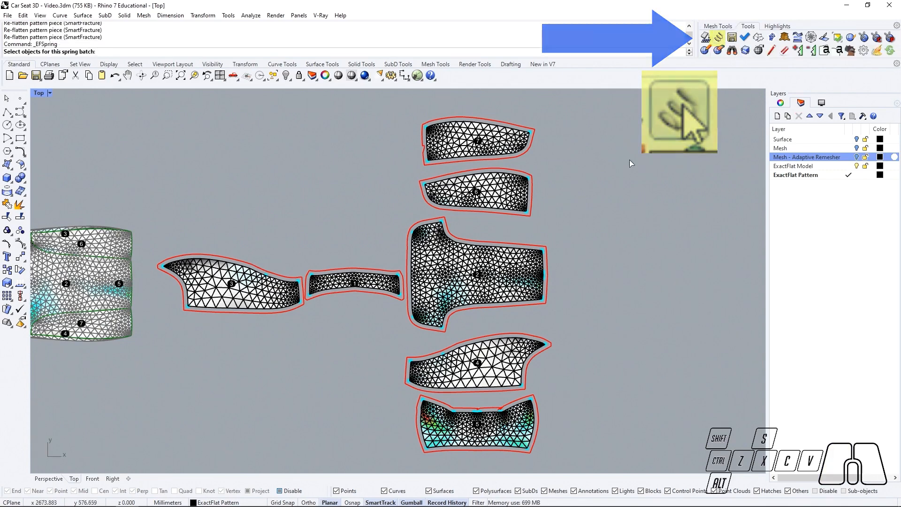
drag(582, 125, 252, 437)
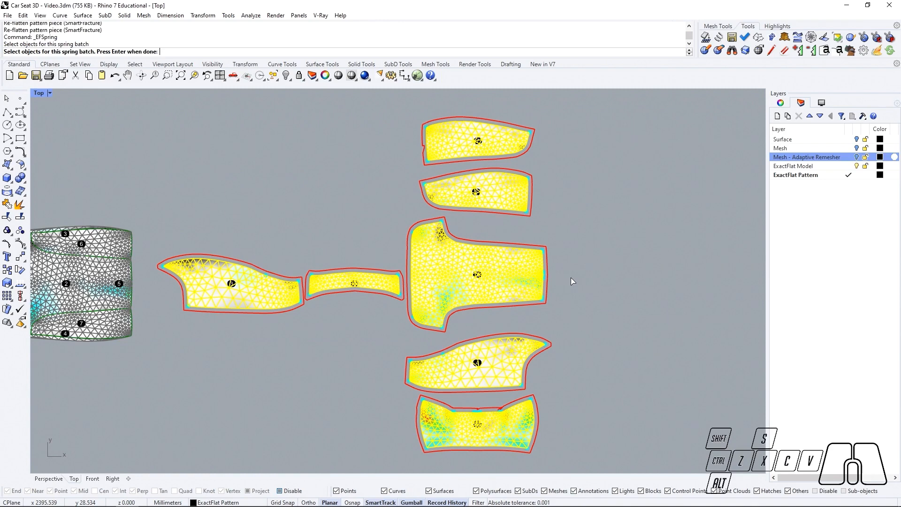
key(Return)
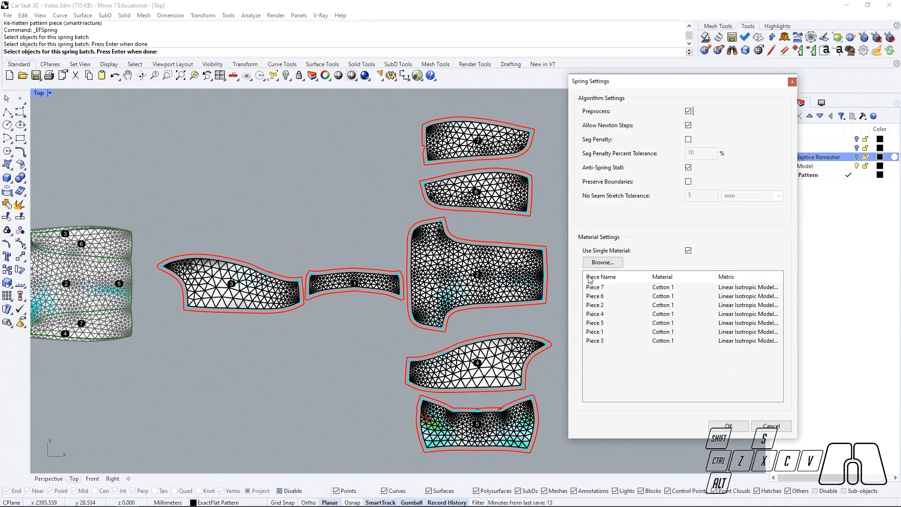
click(719, 430)
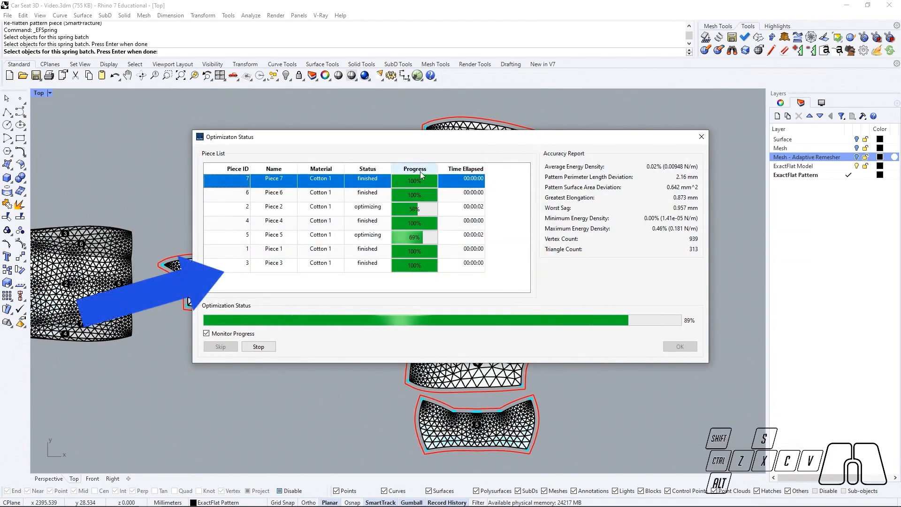
Examine the optimization progress and accuracy report of each pattern piece.
click(437, 197)
click(435, 207)
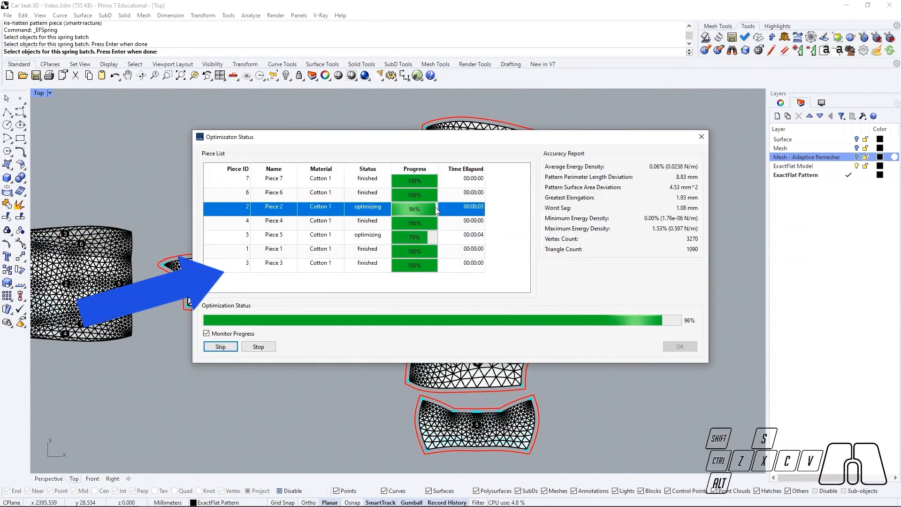
click(429, 225)
click(425, 239)
click(424, 252)
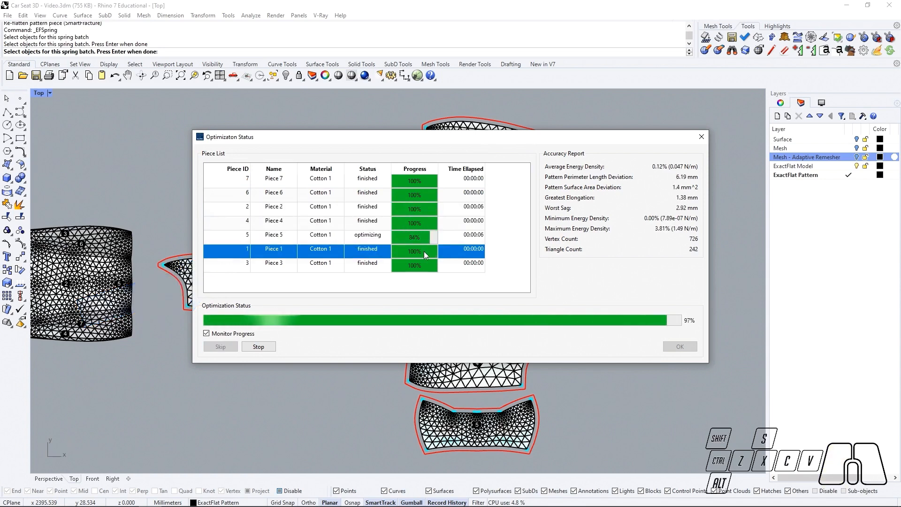
click(423, 266)
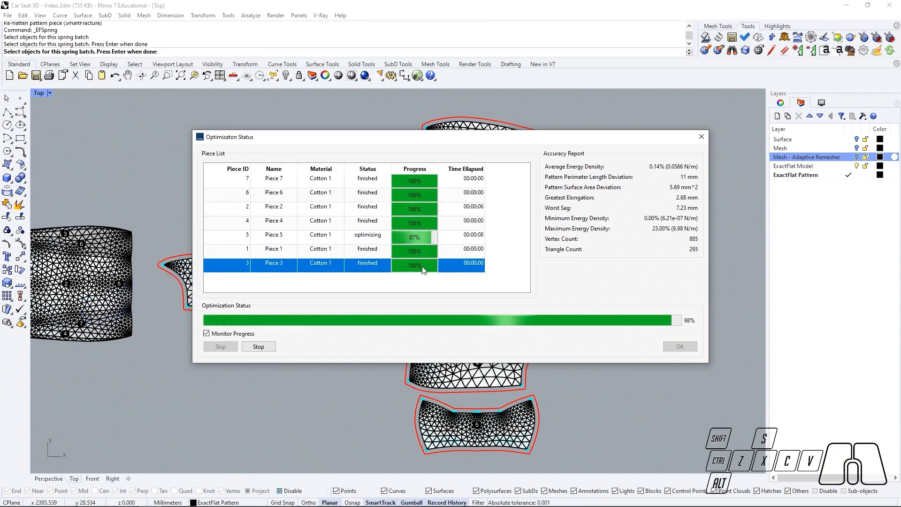
click(426, 253)
click(430, 238)
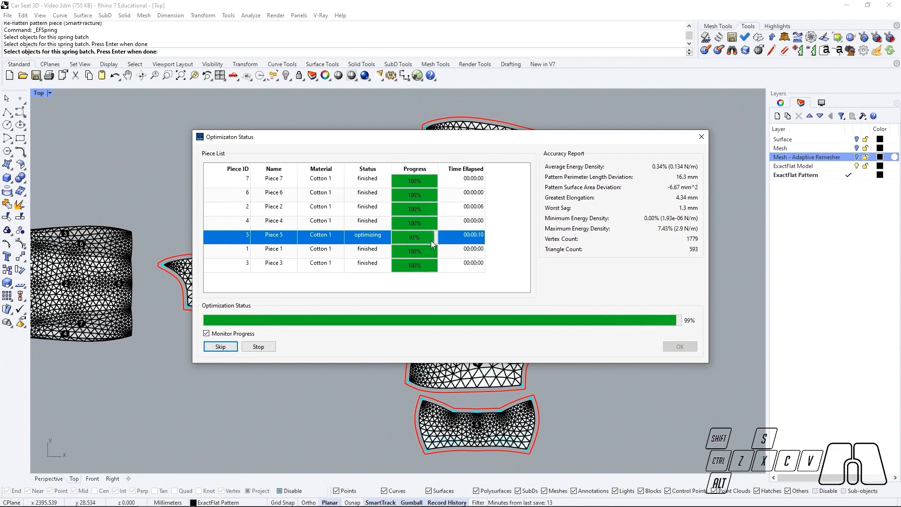
click(436, 222)
click(446, 208)
click(449, 195)
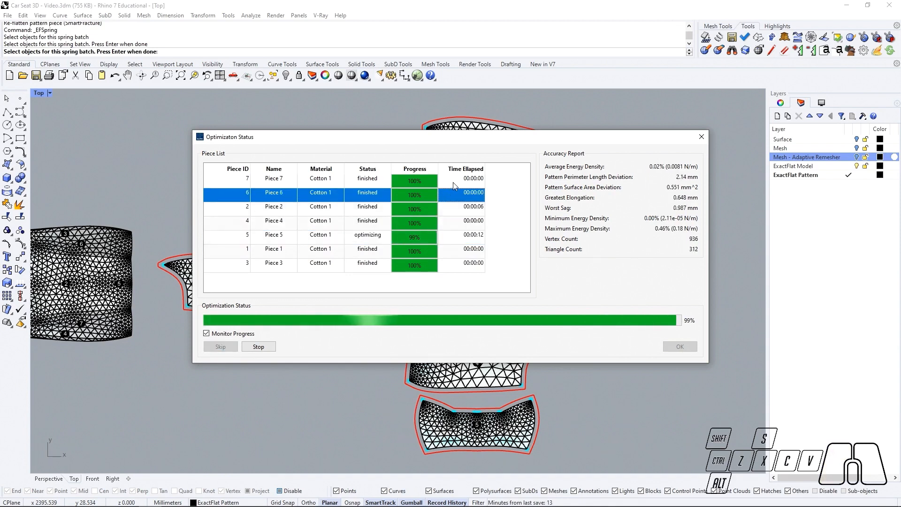
click(454, 181)
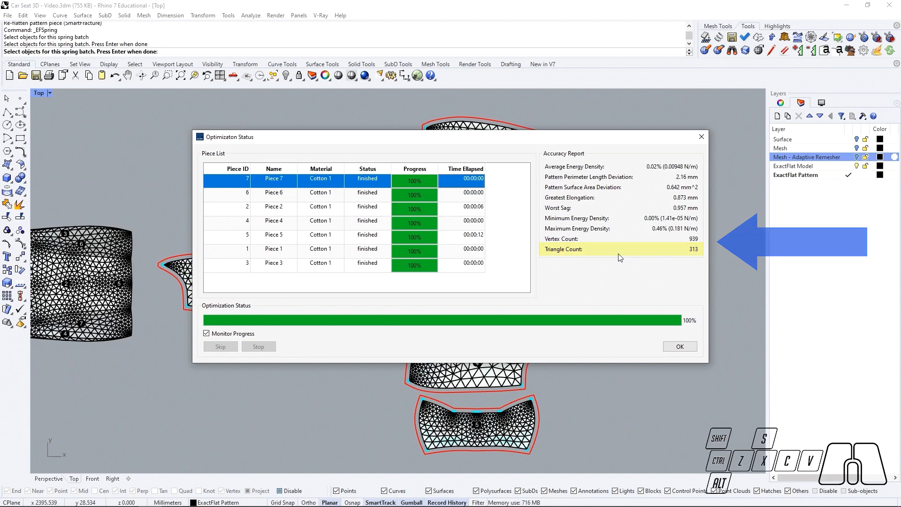
Review the final accuracy reports of pieces 6 and 2 and accept the Spring optimization.
drag(575, 145, 471, 142)
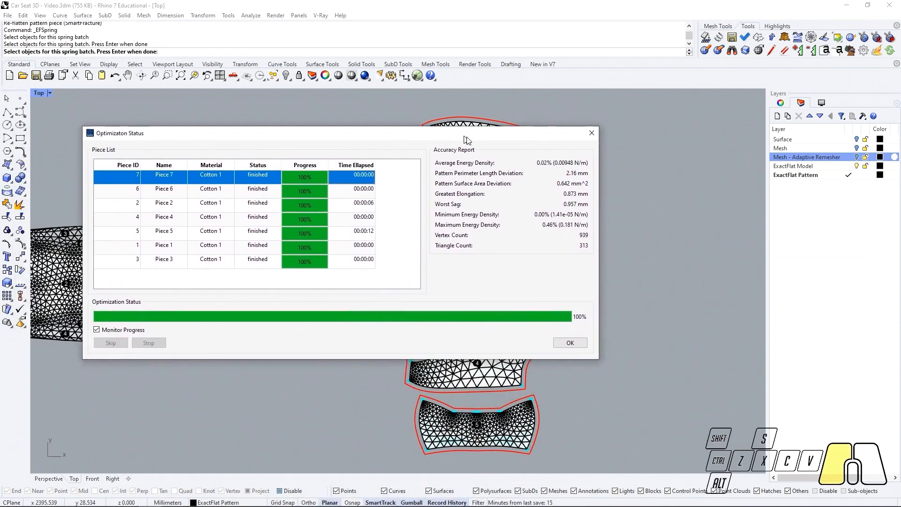
key(Down)
key(Down)
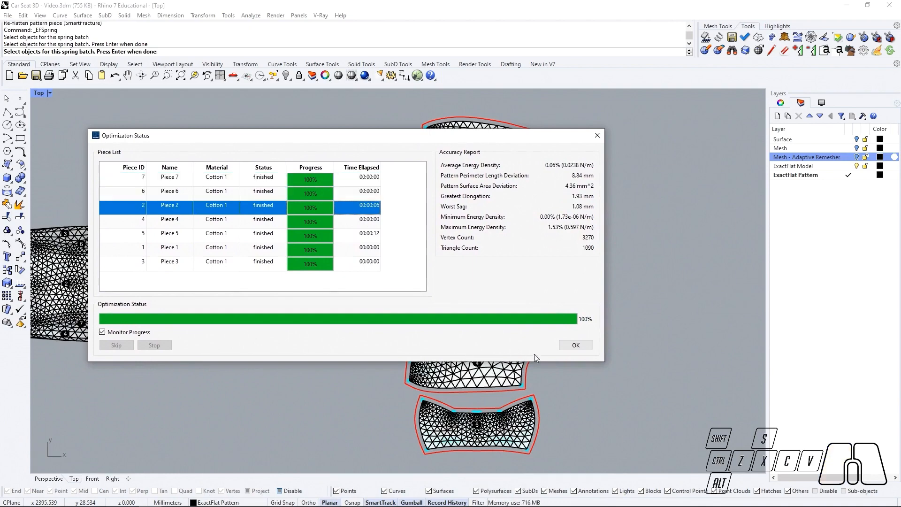
click(567, 347)
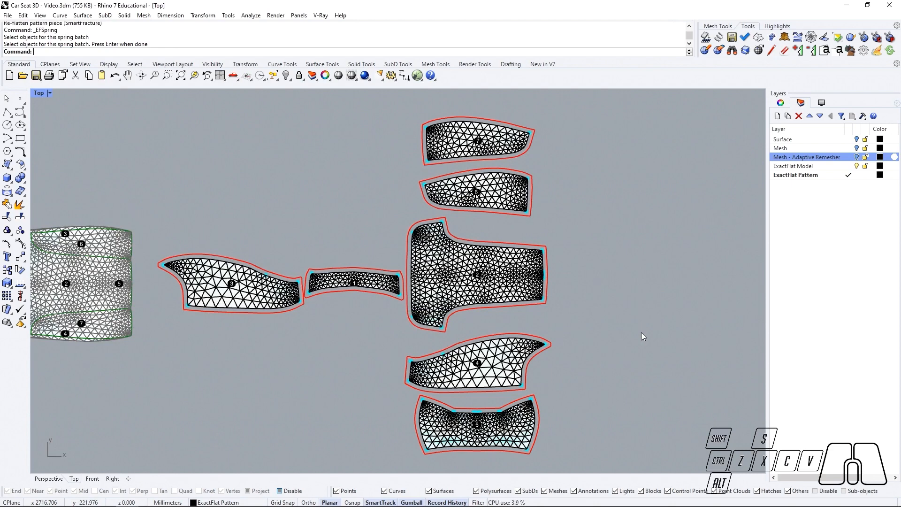
Rotate pattern piece 2 upright about its shoulder corner and move it to clear space beside pieces 6 and 7.
click(547, 275)
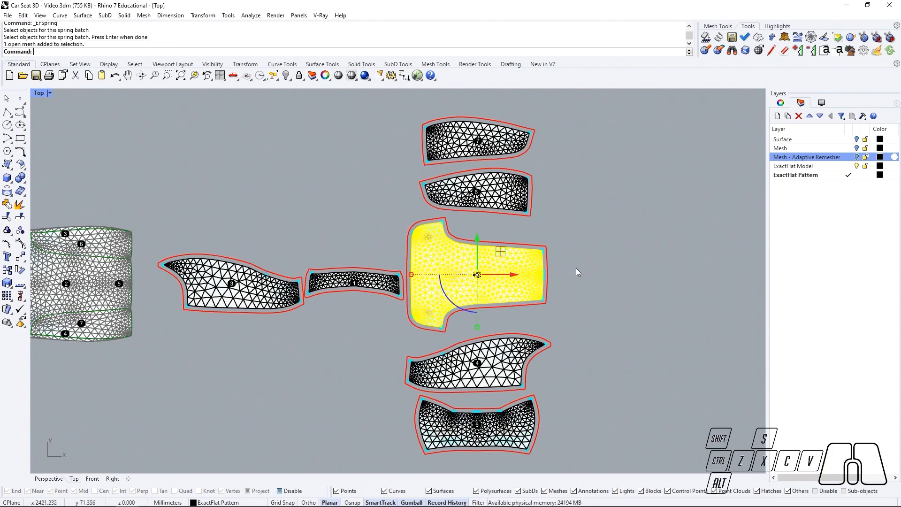
scroll(535, 304, up, 5)
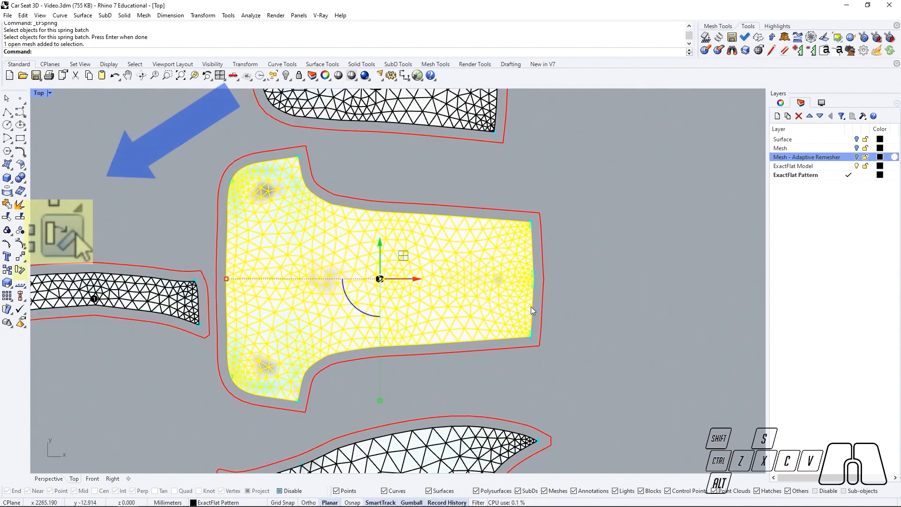
click(20, 269)
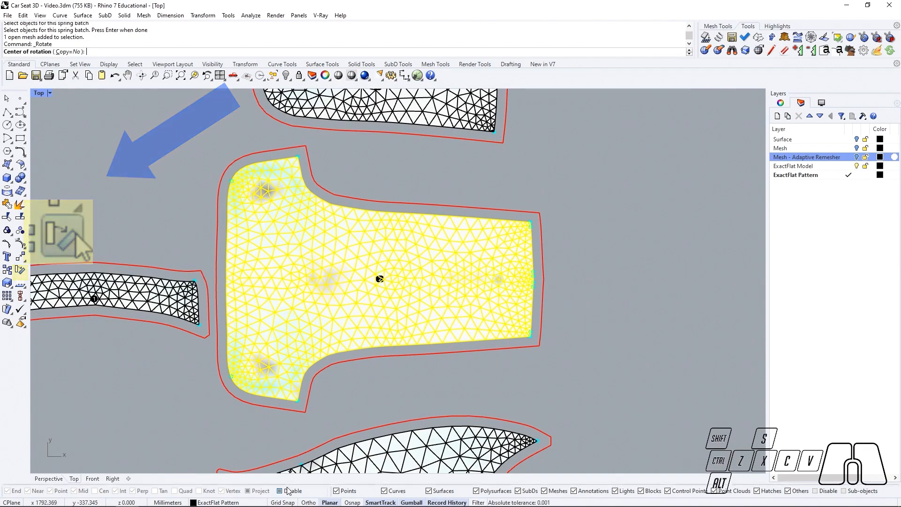
click(298, 156)
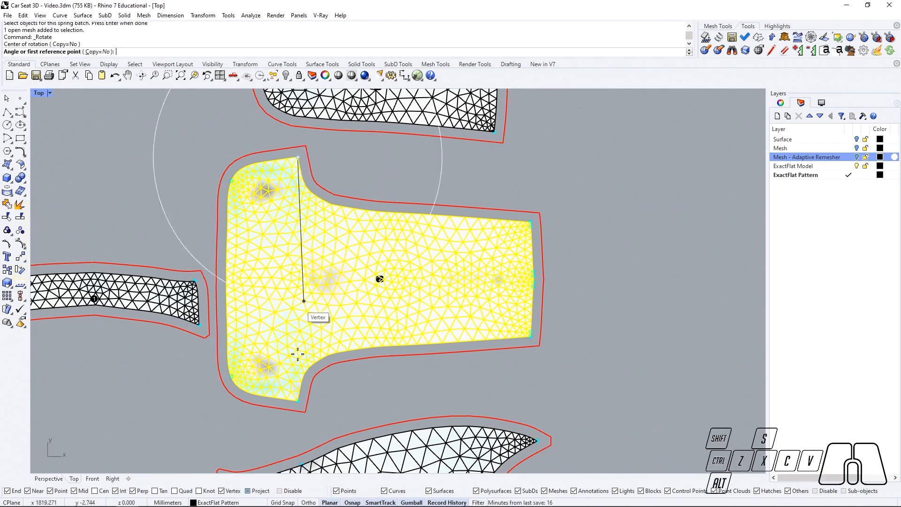
click(299, 405)
scroll(300, 410, down, 3)
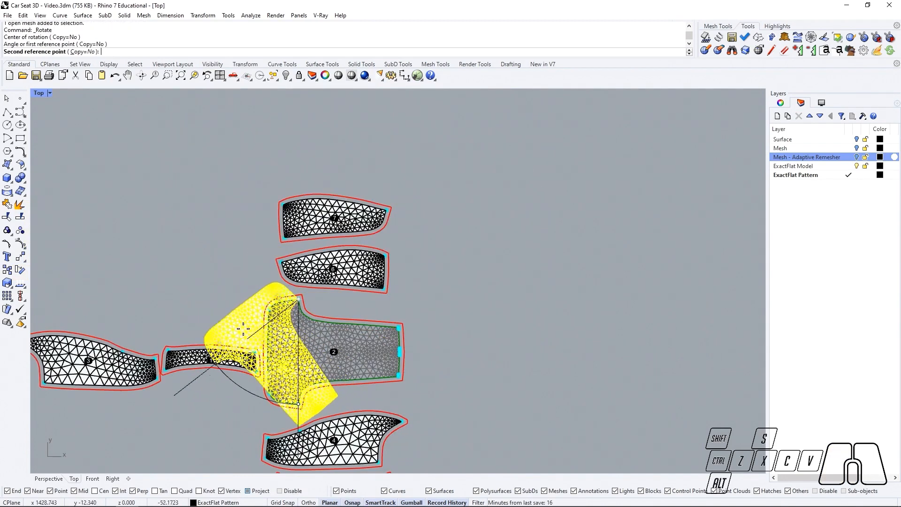
shift+click(200, 245)
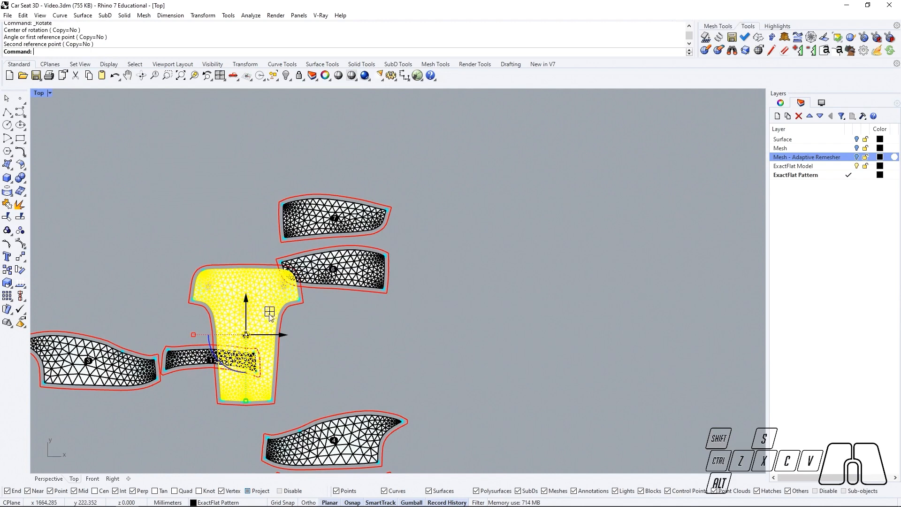
drag(269, 313, 473, 318)
Use EFFind to place neighbouring pieces 6, 7, 1 and 5 around piece 2, with pieces 3 and 4 outside 6 and 7.
scroll(471, 317, up, 4)
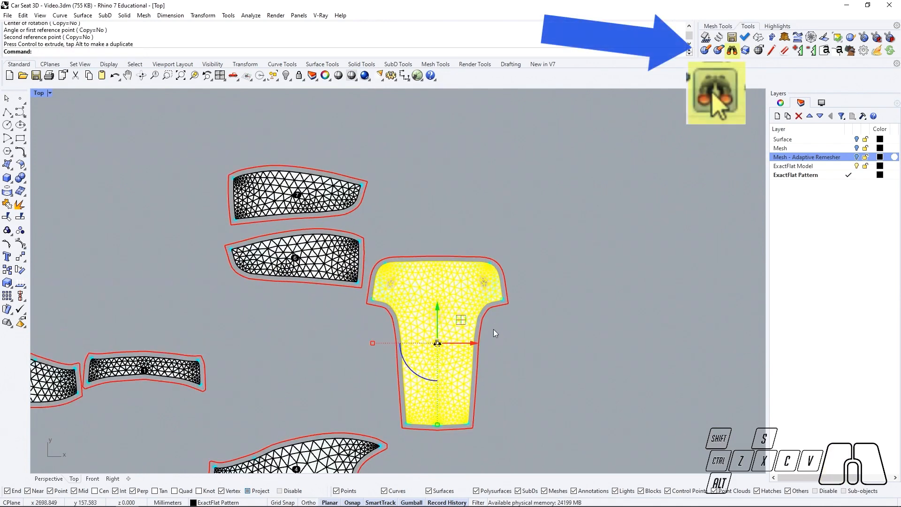
click(732, 51)
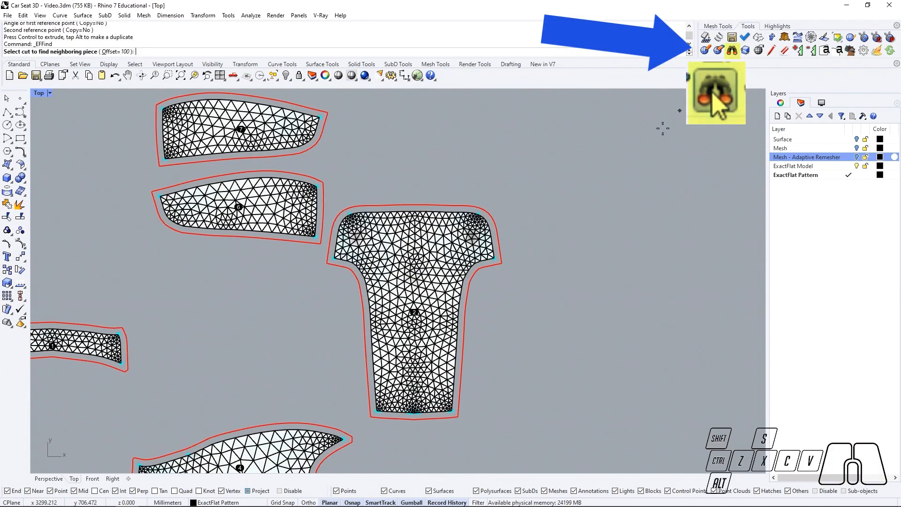
click(471, 280)
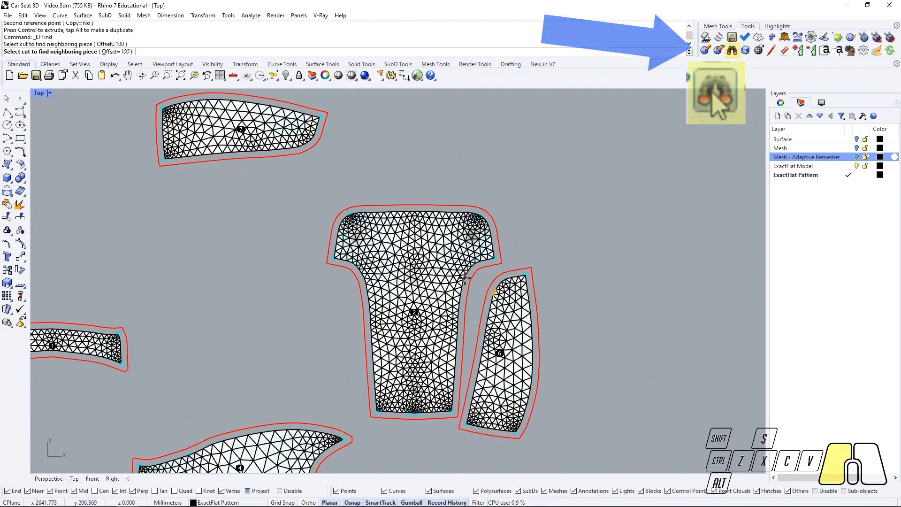
click(360, 271)
click(415, 209)
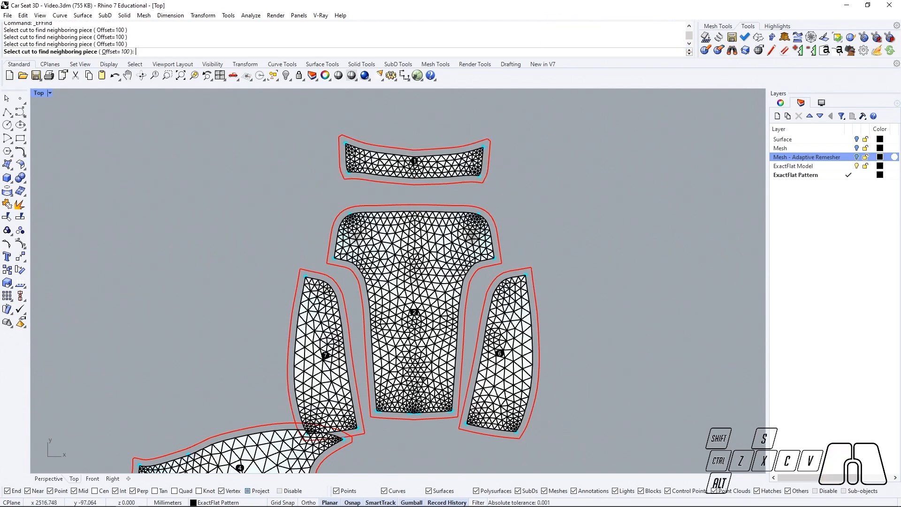
click(418, 417)
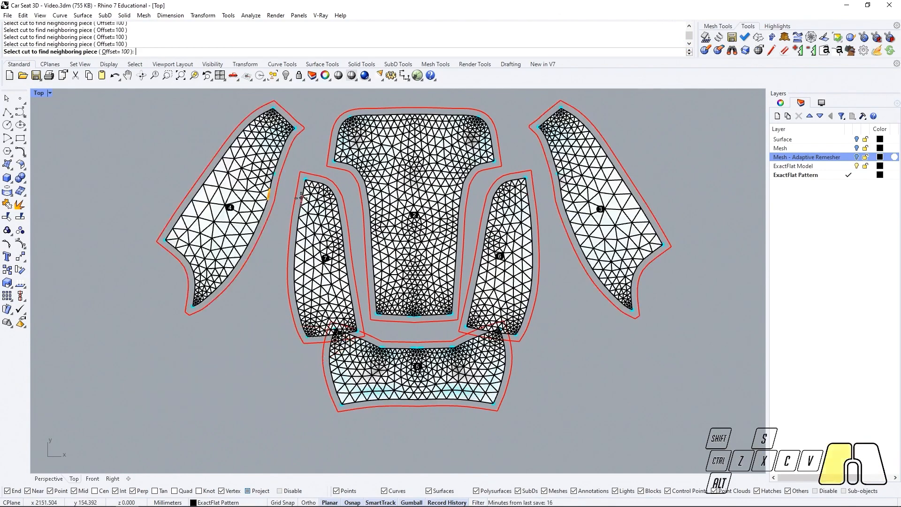
Move pattern piece 5 straight down to clear the lower ends of pieces 6 and 7.
click(413, 335)
drag(417, 331, 417, 362)
right_drag(378, 409, 382, 429)
scroll(382, 429, down, 2)
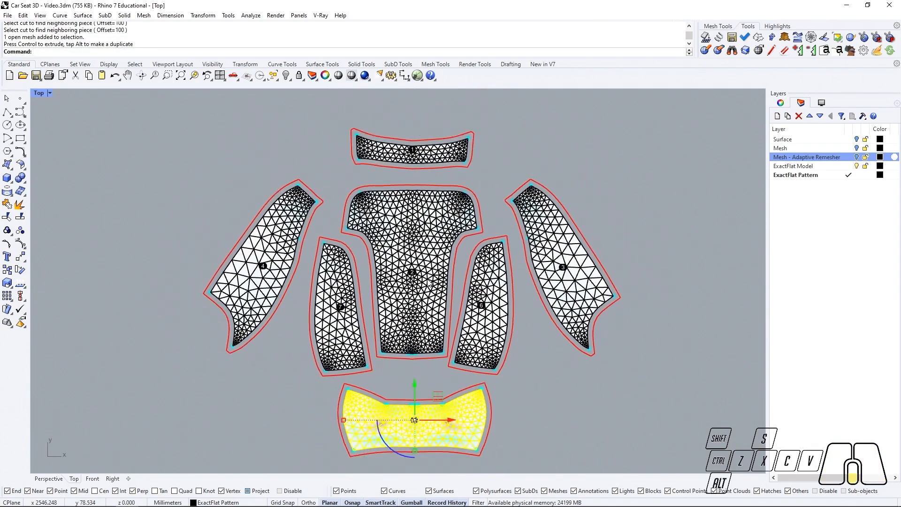
Move pieces 3 and 6 outward on one side of piece 2 and pieces 7 and 4 outward on the other.
drag(621, 228, 491, 304)
drag(574, 278, 586, 278)
click(344, 287)
shift+click(279, 269)
drag(327, 279, 313, 279)
click(481, 179)
right_drag(482, 179, 501, 167)
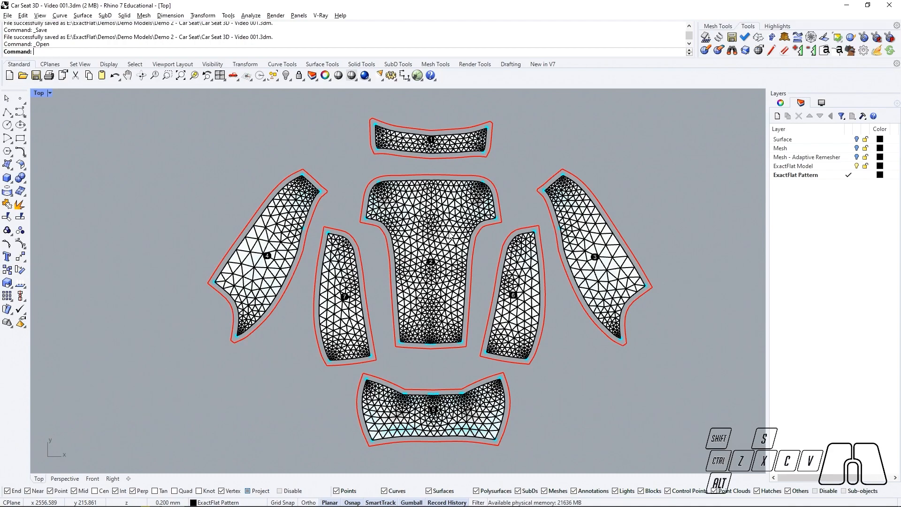
Start EFSetPatternEdgeProperties and set the seam allowance offset to 5 mm.
scroll(452, 236, up, 4)
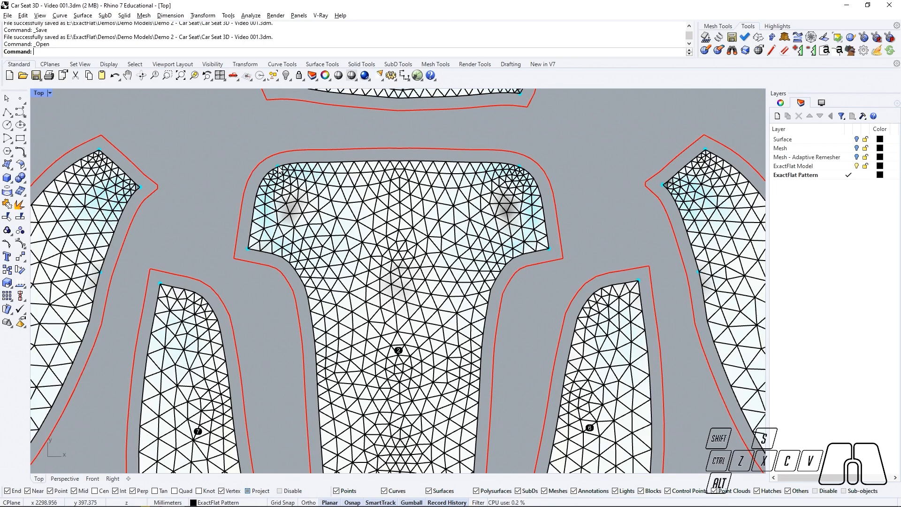
text(EF)
text(SetPatternEdgeProperties)
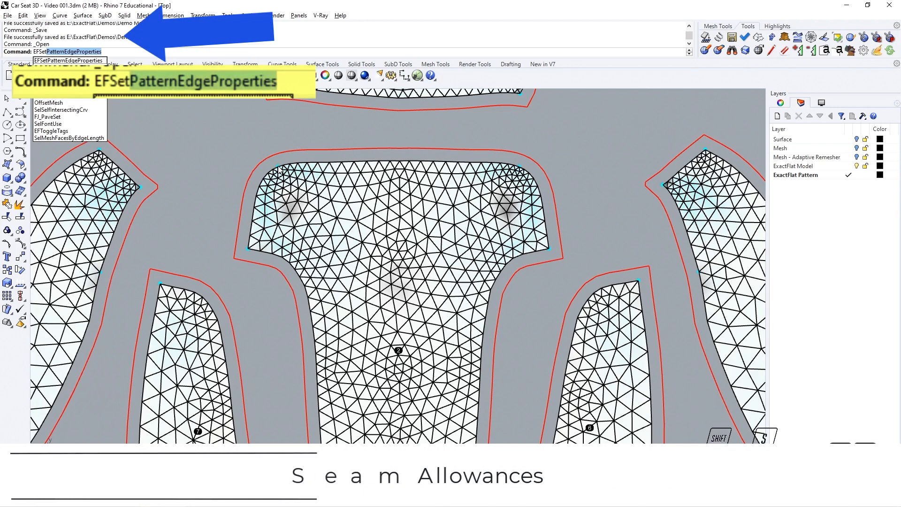
key(Return)
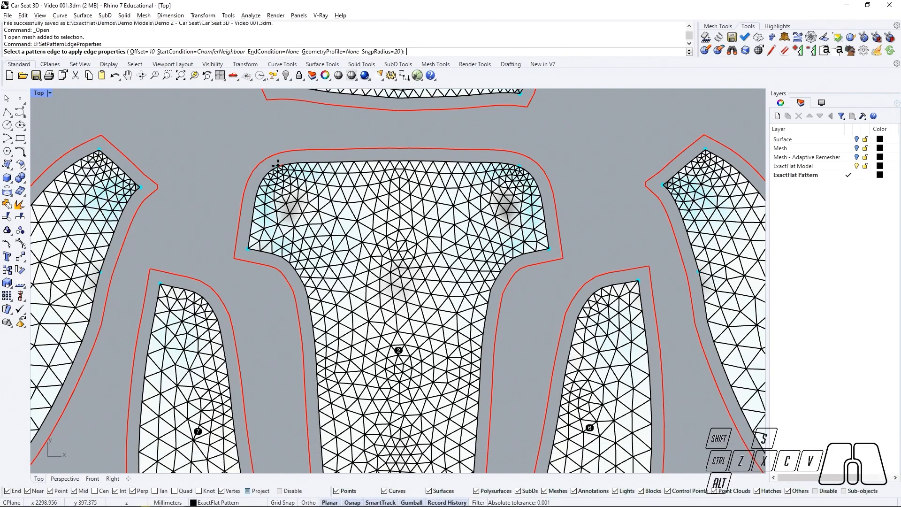
click(142, 52)
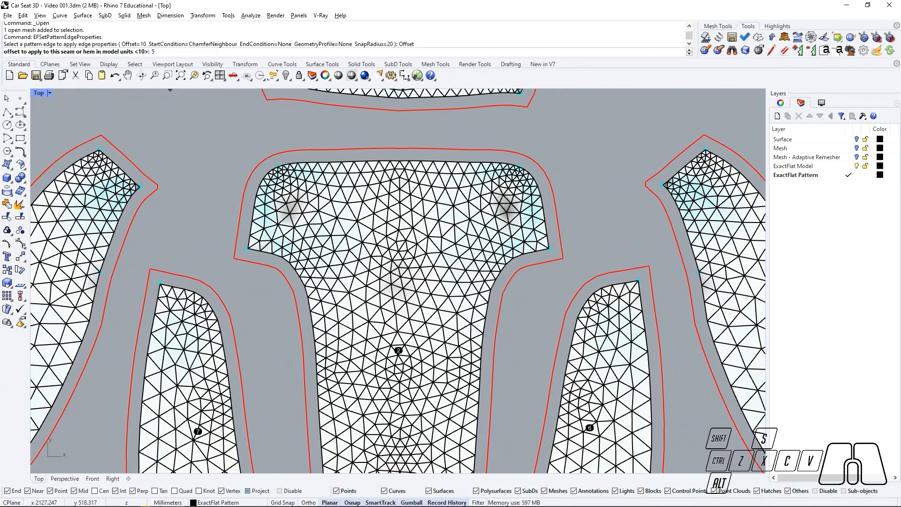
key(Return)
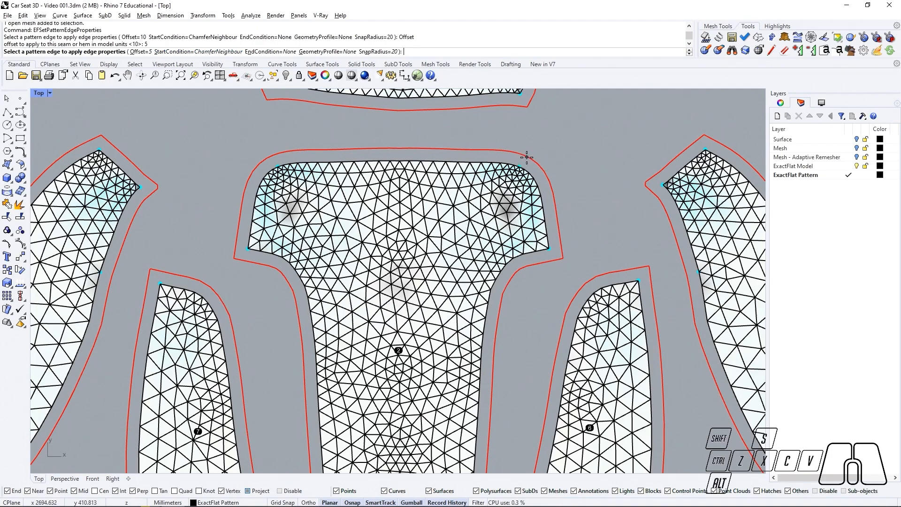
Apply the edge properties with StartCondition None to the edge of piece 7 facing piece 2.
scroll(527, 158, down, 3)
scroll(327, 252, up, 5)
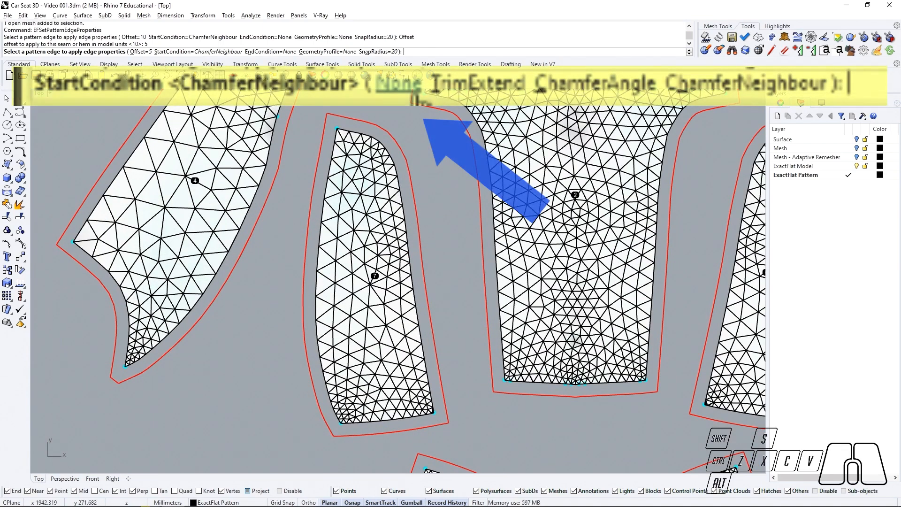
click(205, 55)
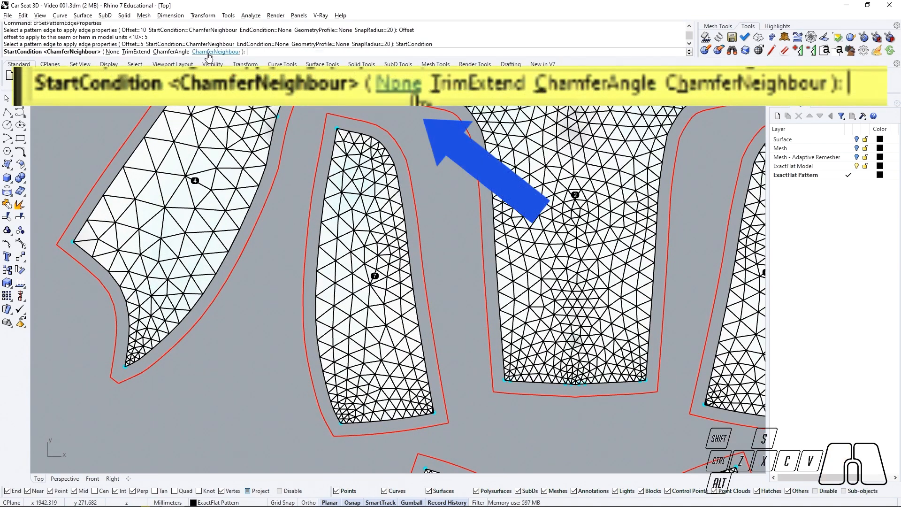
click(113, 52)
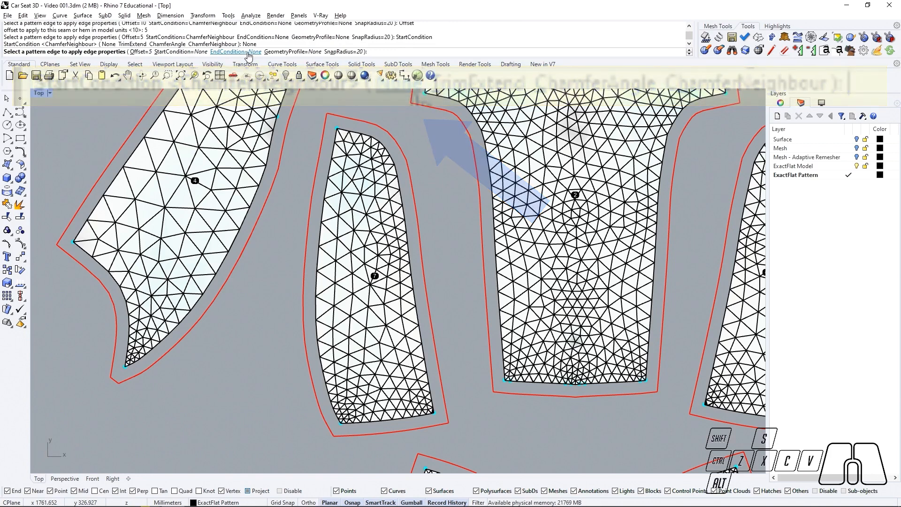
click(407, 227)
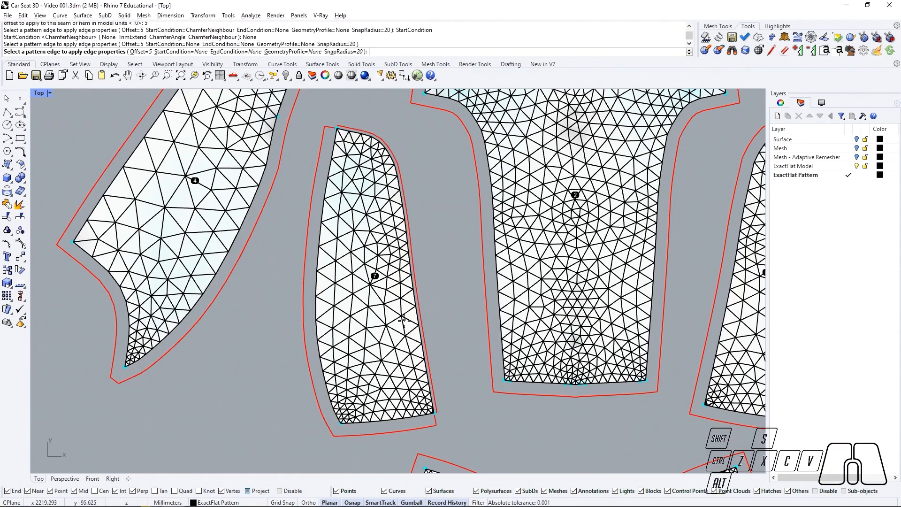
Examine the seam allowance corners at both ends of piece 7's edge facing piece 2.
scroll(437, 416, up, 6)
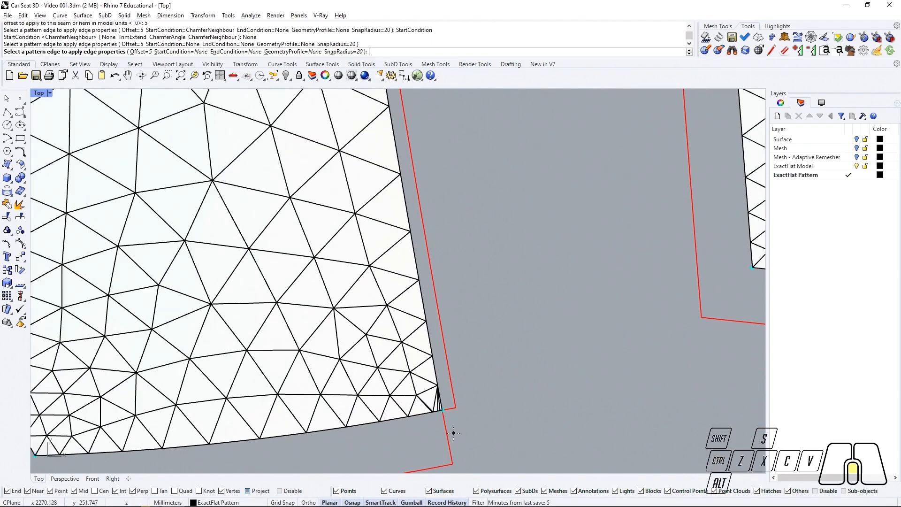
scroll(477, 368, down, 3)
scroll(465, 399, up, 3)
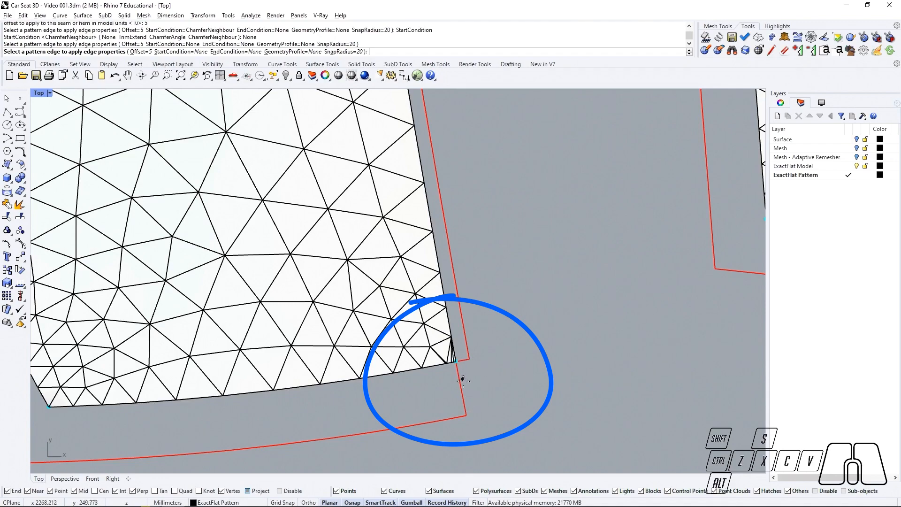
scroll(463, 381, down, 4)
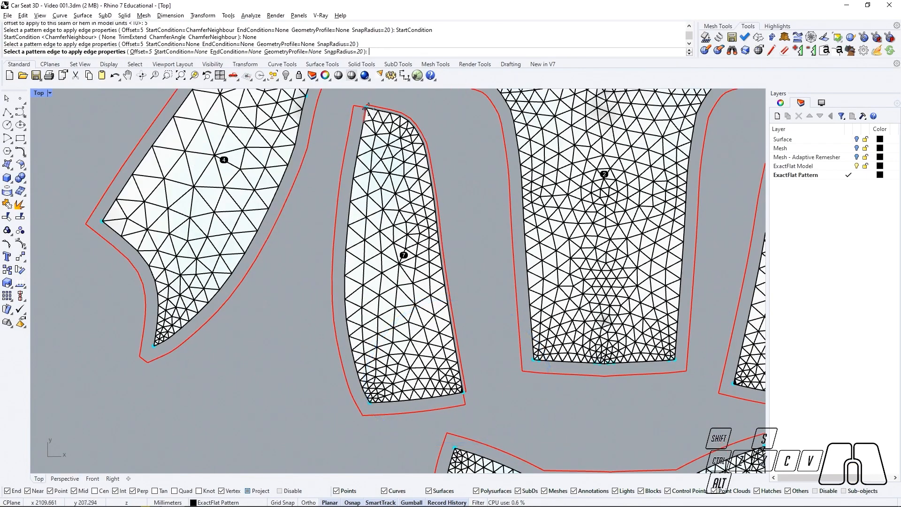
scroll(463, 392, up, 5)
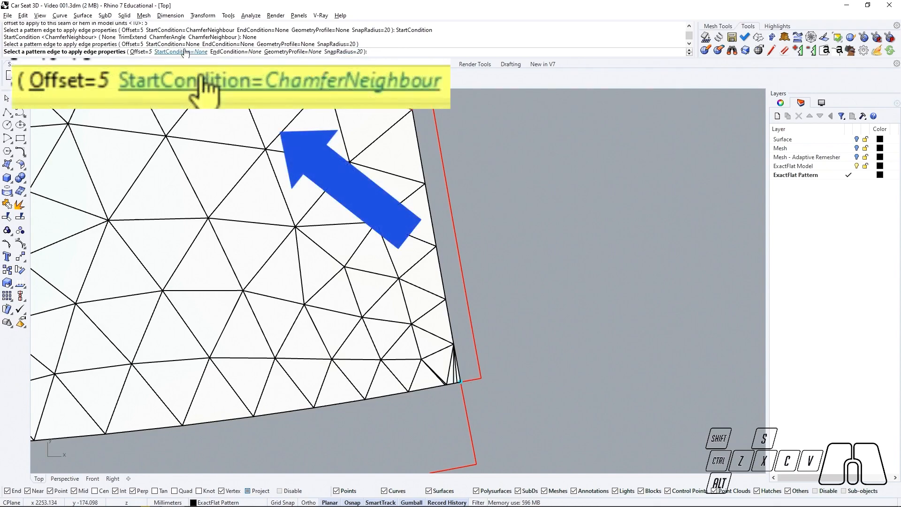
scroll(518, 437, down, 5)
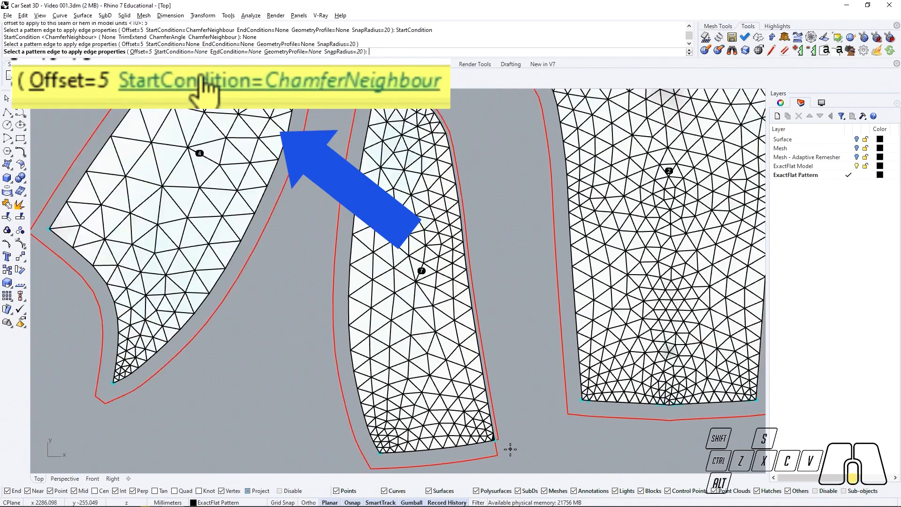
scroll(518, 437, up, 1)
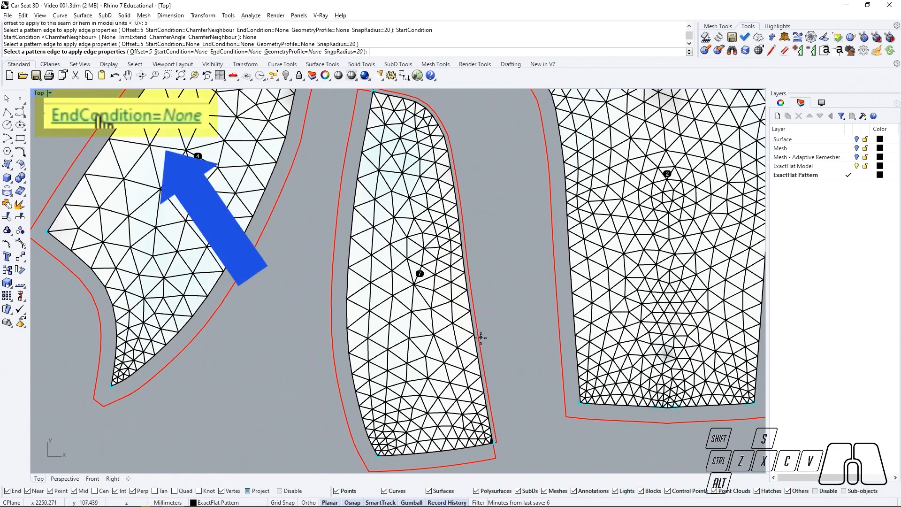
scroll(483, 329, down, 1)
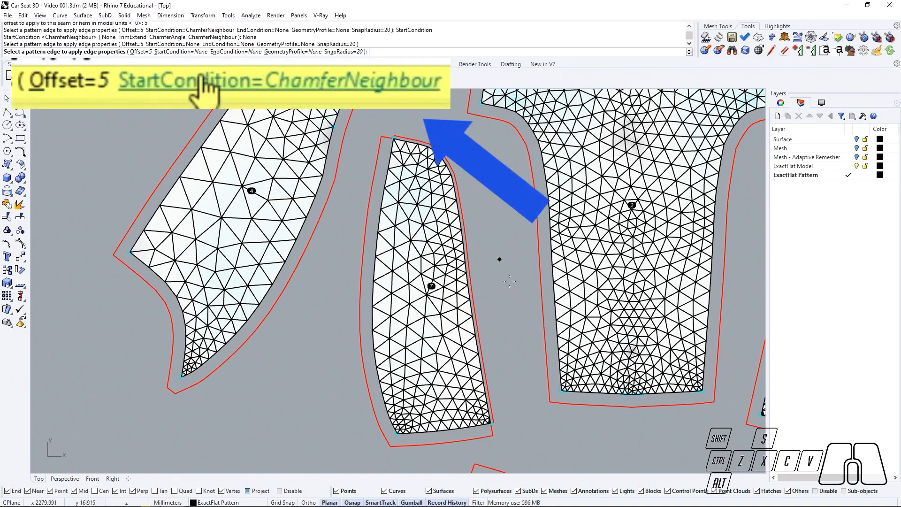
Set StartCondition to TrimExtend, apply it to piece 7's edge facing piece 2, and check the lower seam corner.
scroll(499, 432, up, 5)
scroll(496, 442, up, 2)
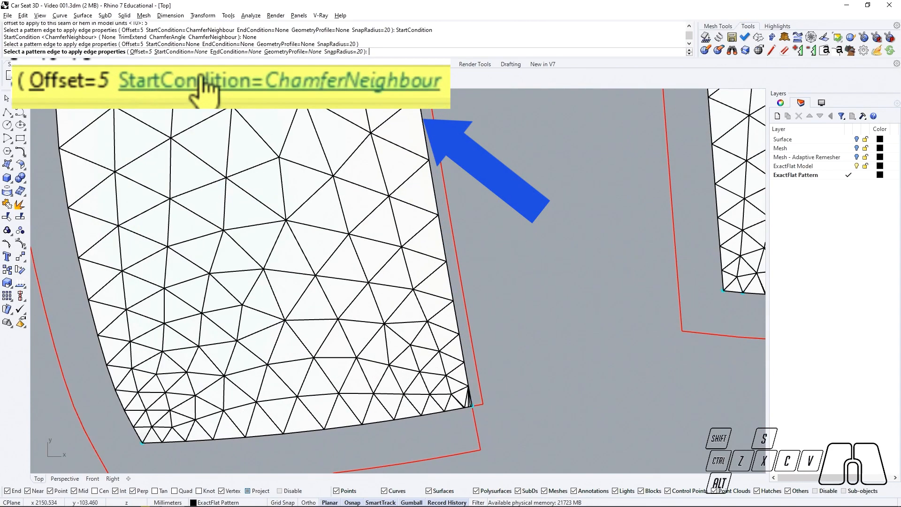
click(194, 54)
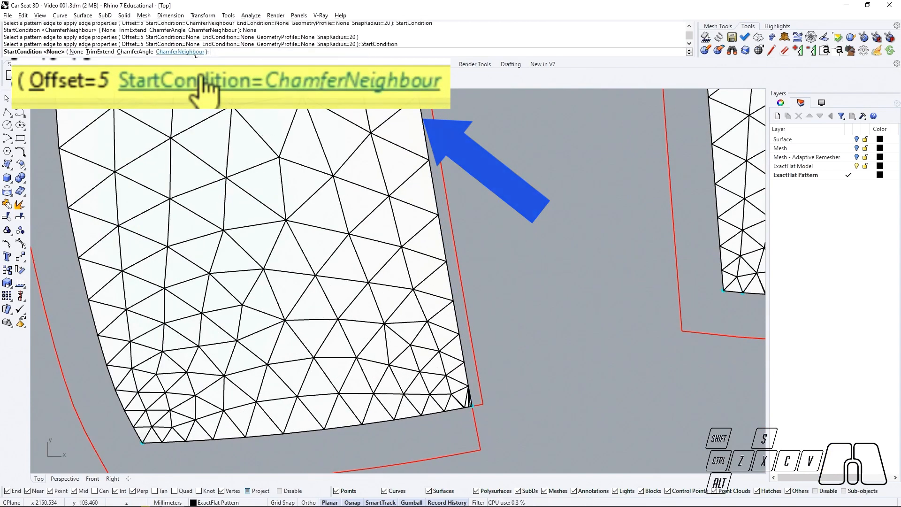
click(108, 54)
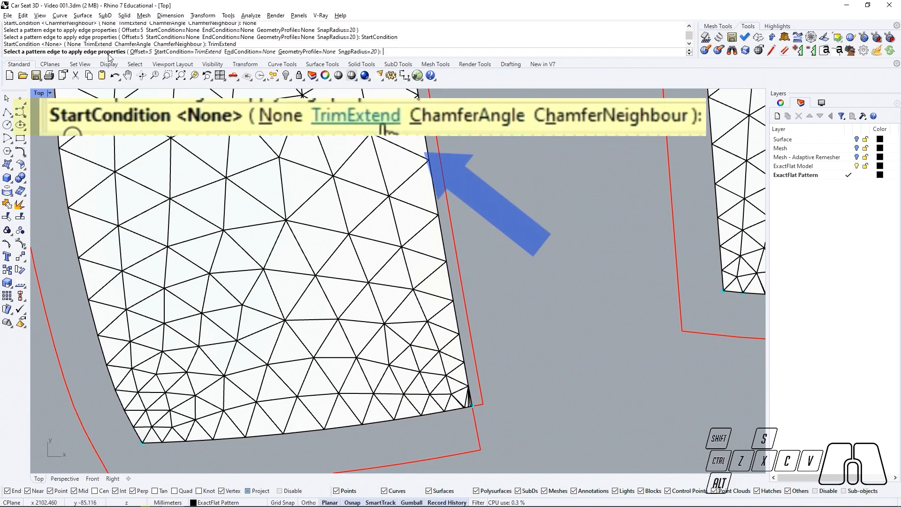
click(446, 256)
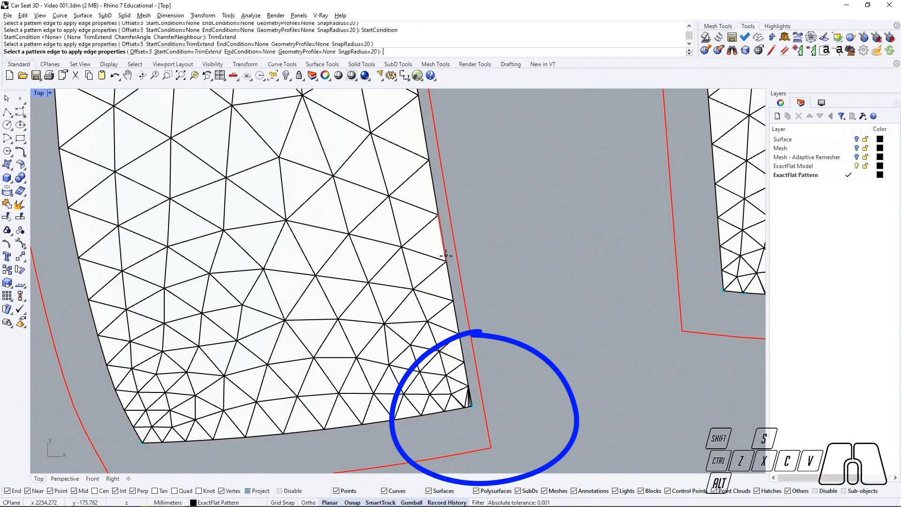
scroll(526, 327, down, 2)
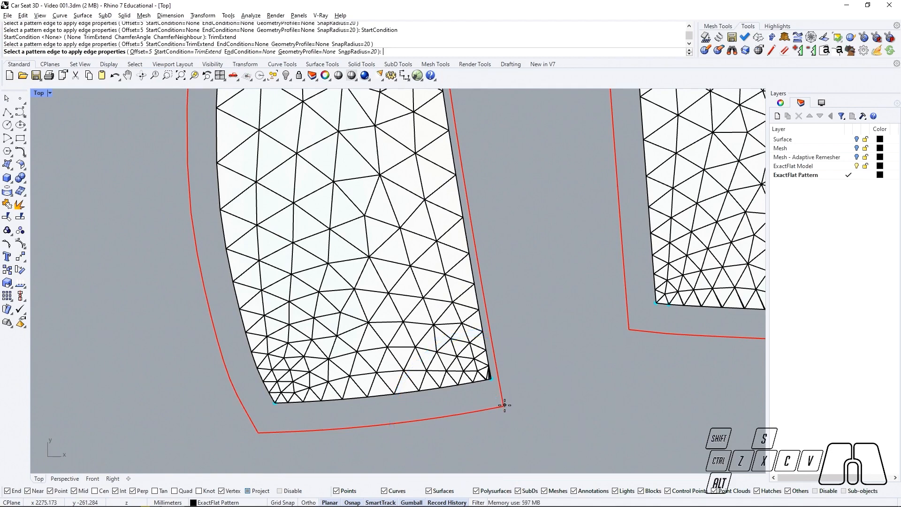
scroll(505, 405, up, 4)
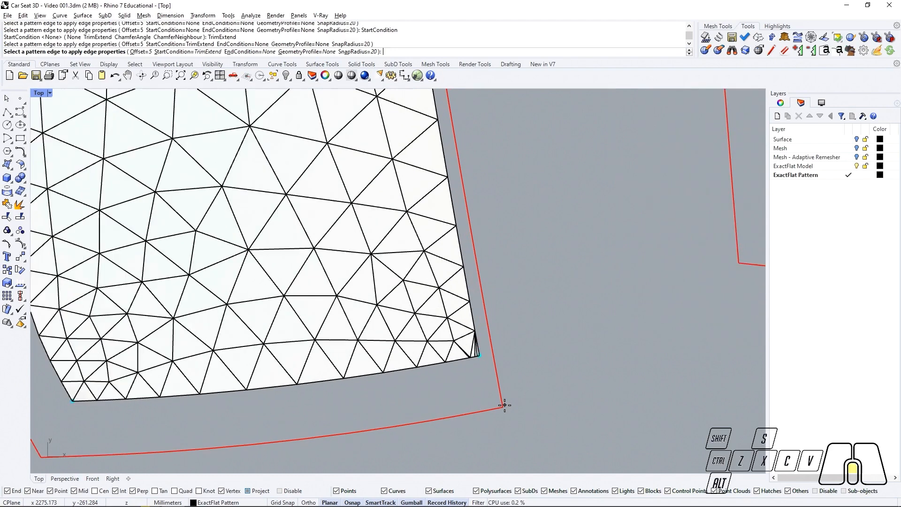
Set StartCondition to ChamferAngle at 45 degrees and apply it to piece 7's edge facing piece 2.
click(180, 52)
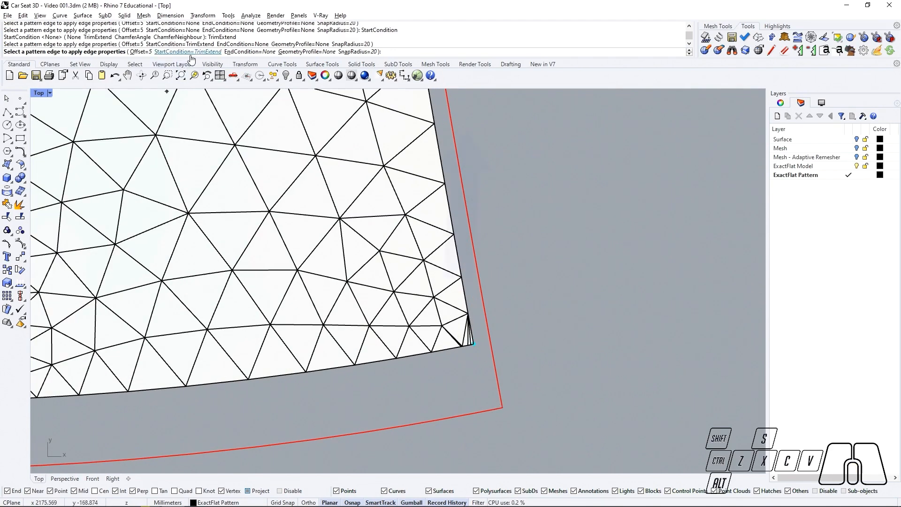
click(148, 54)
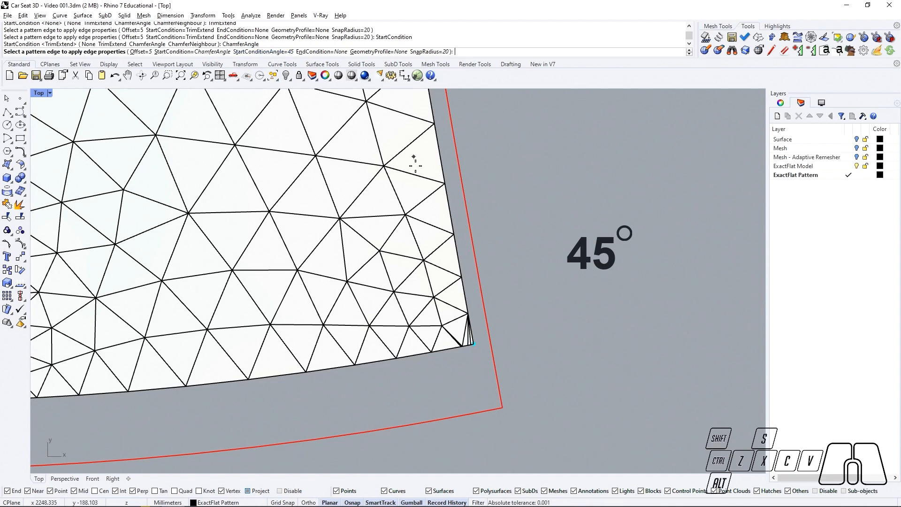
click(471, 332)
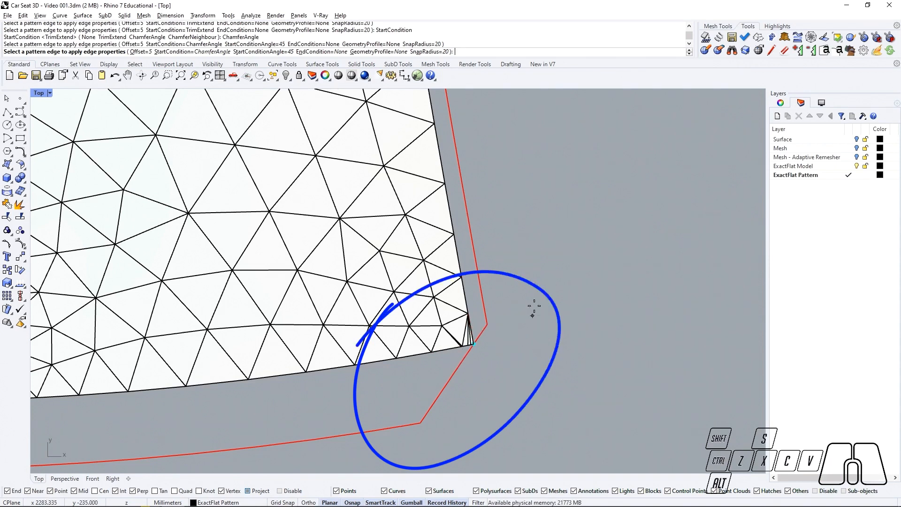
Set StartConditionAngle to 60 degrees and reapply the chamfer to piece 7's edge facing piece 2.
click(272, 52)
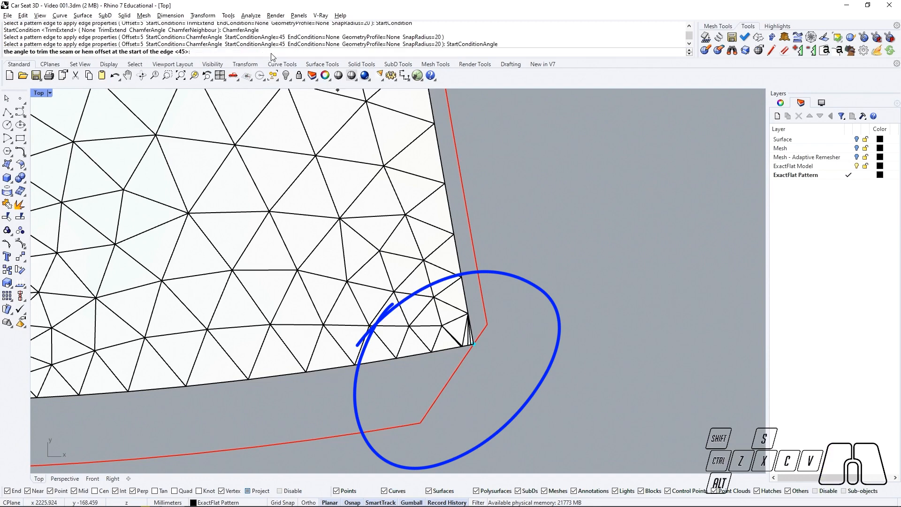
text(60)
key(Return)
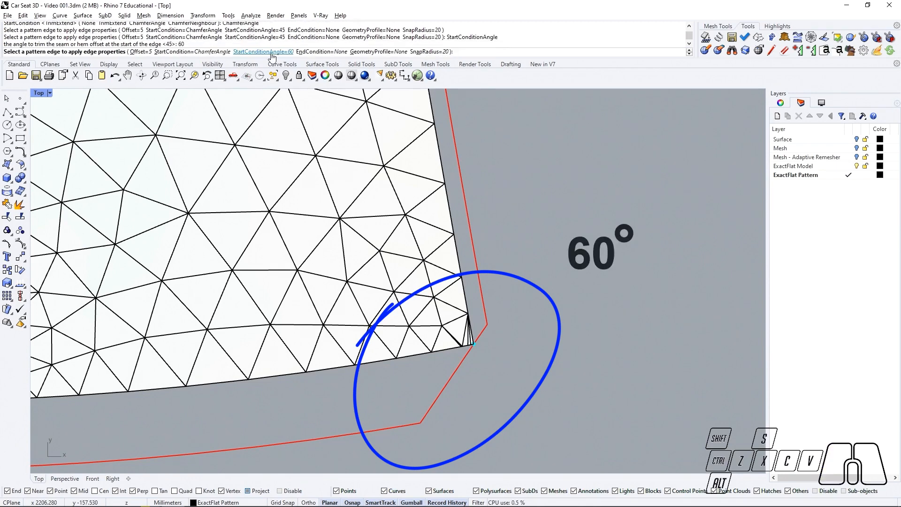
click(468, 296)
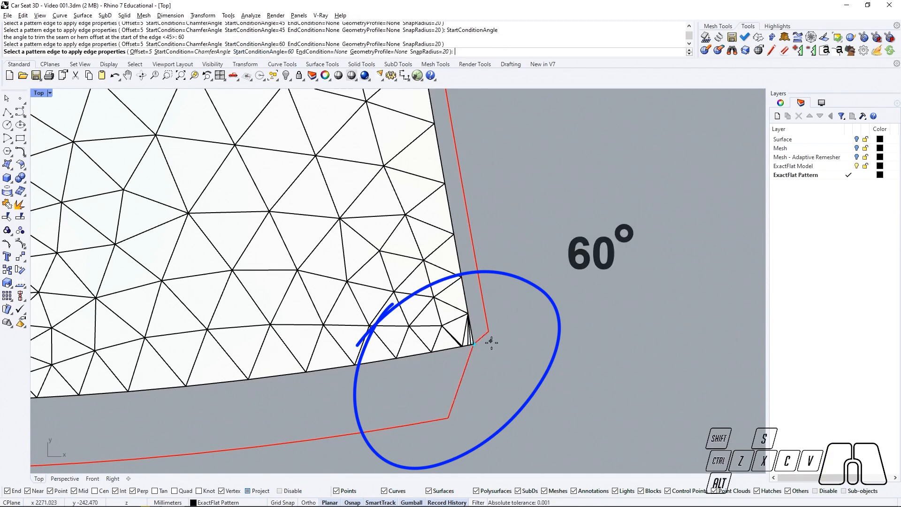
Set StartCondition to ChamferNeighbour and apply it with the 5 mm offset to piece 7's short lower edge.
click(196, 52)
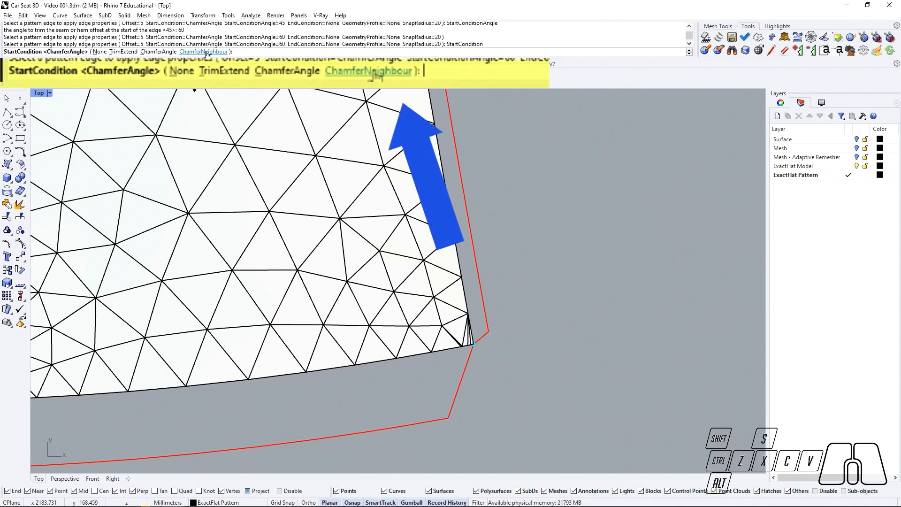
click(204, 51)
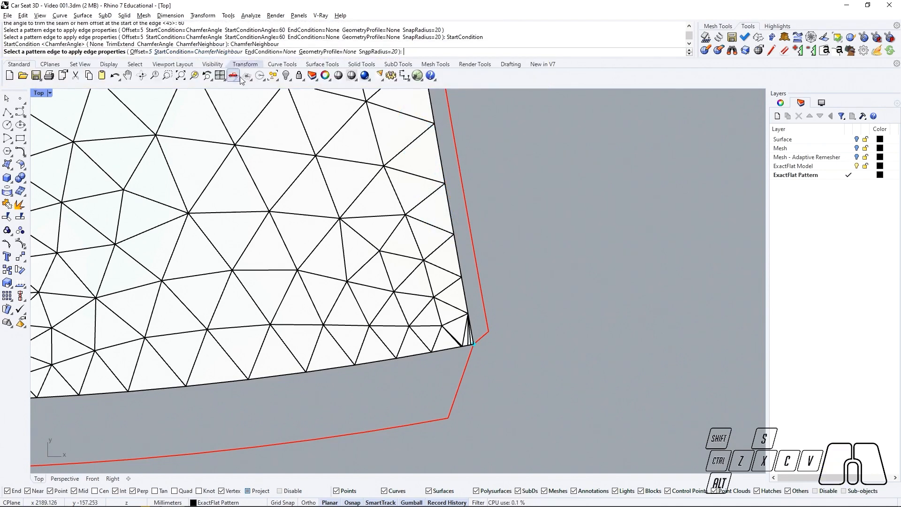
scroll(553, 300, down, 3)
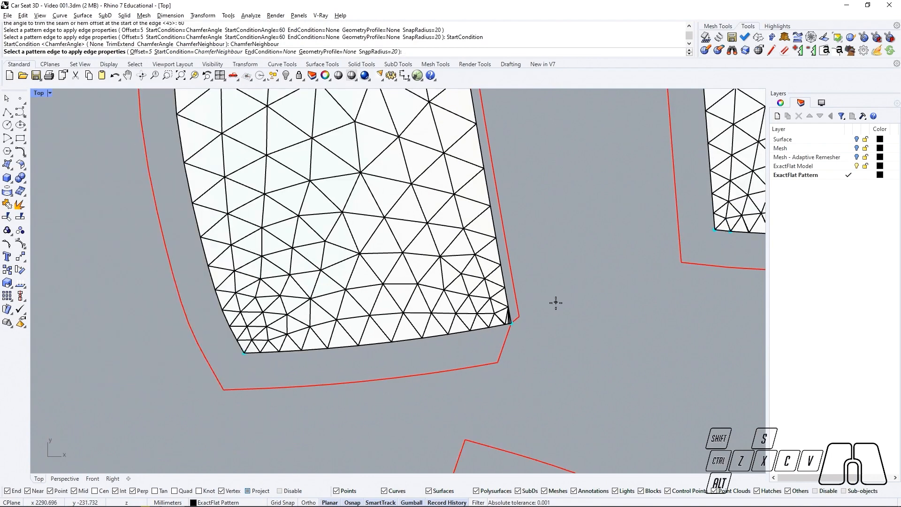
scroll(211, 358, up, 4)
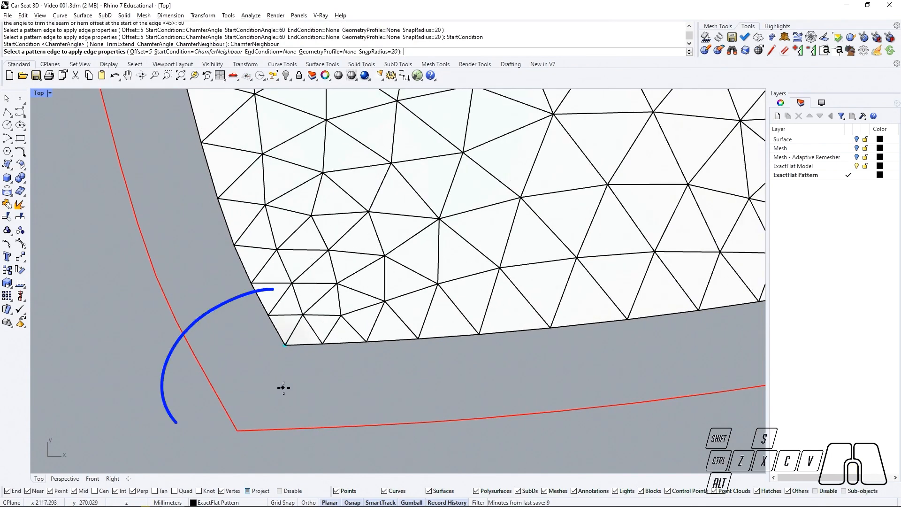
click(308, 347)
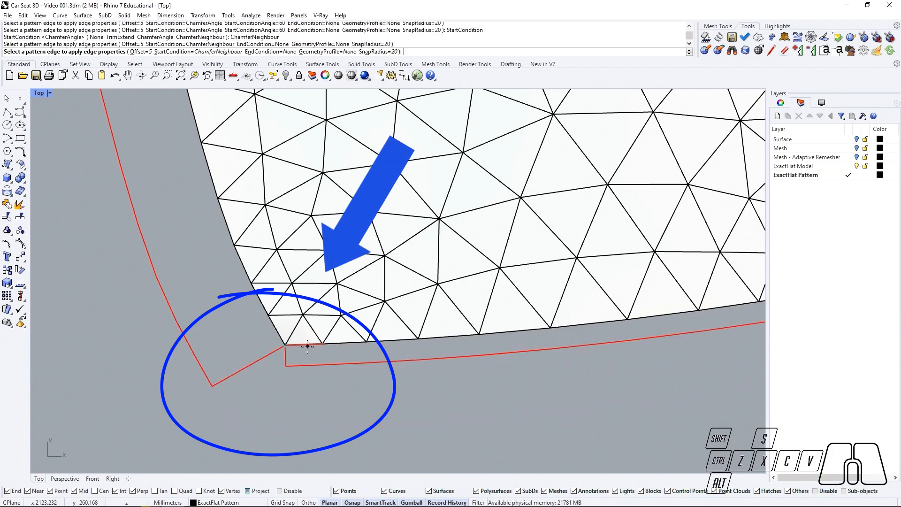
Apply the same ChamferNeighbour edge properties to piece 4's long curved edge facing piece 7 and check the seam at its lower tip.
scroll(307, 346, down, 5)
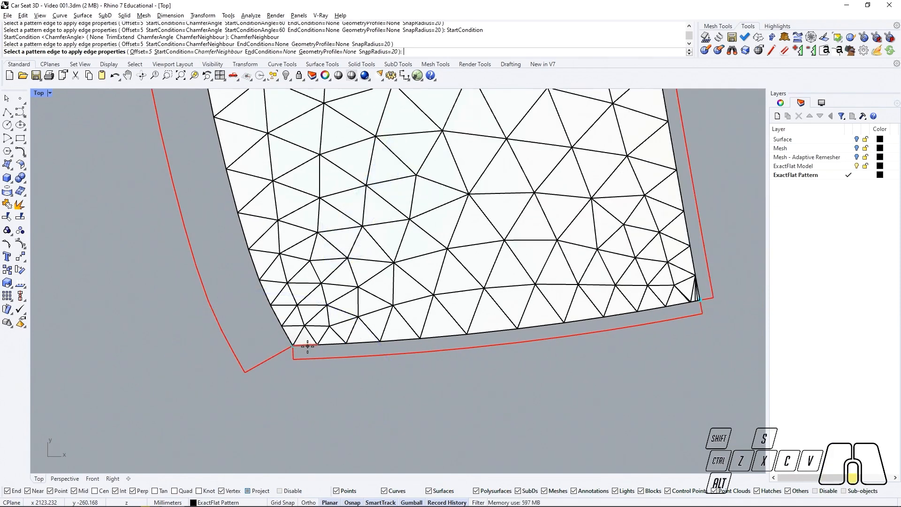
scroll(307, 347, down, 5)
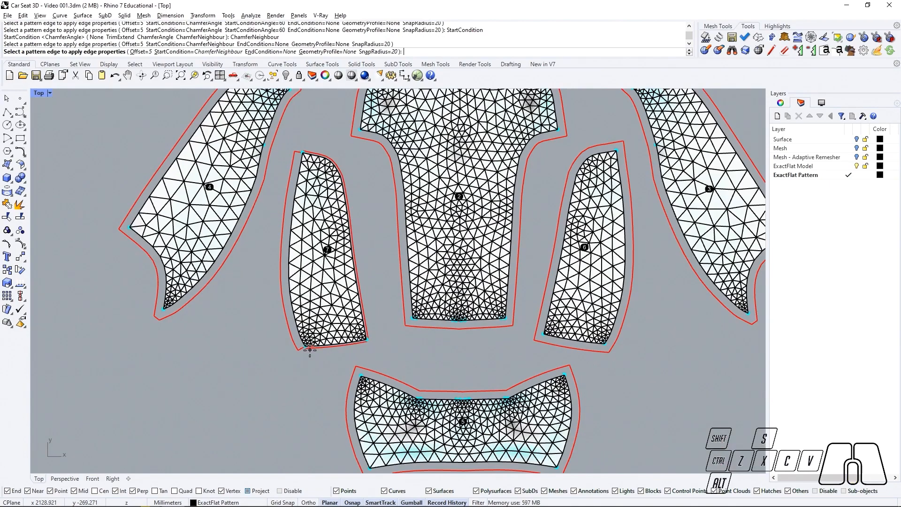
scroll(158, 289, up, 5)
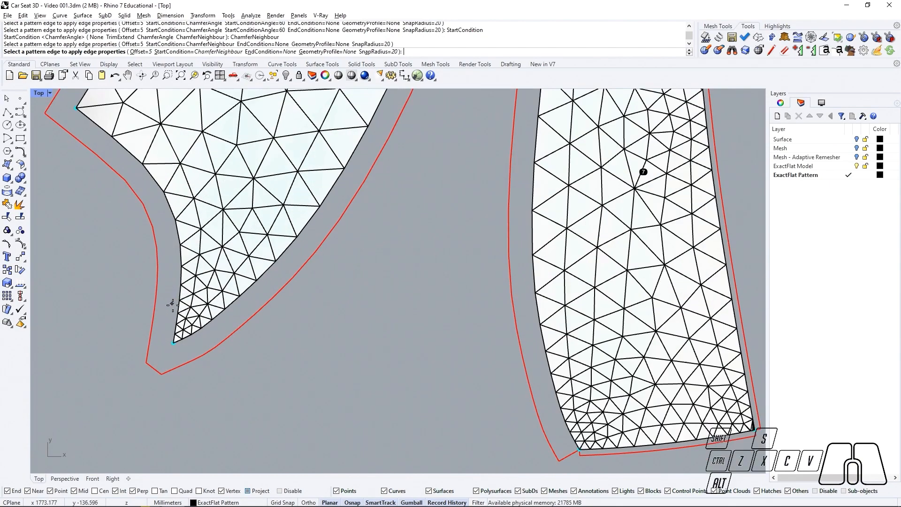
click(197, 334)
scroll(177, 342, up, 3)
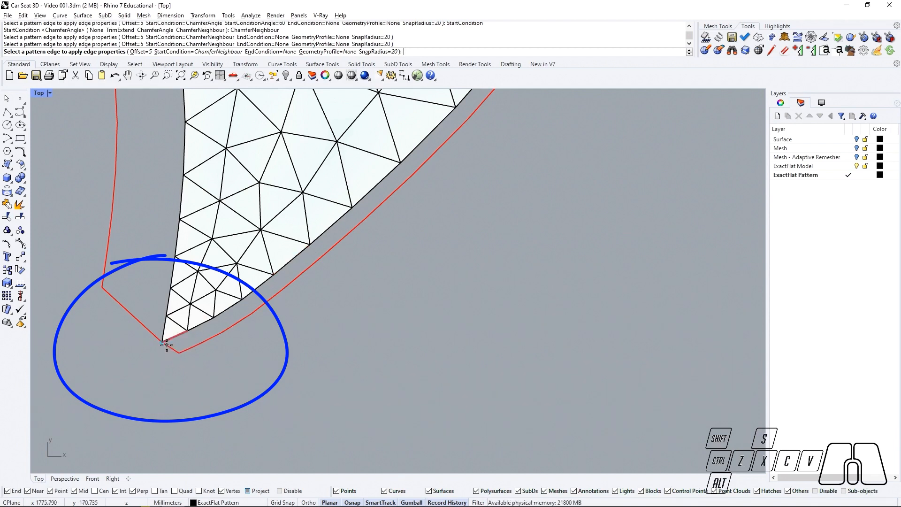
click(172, 352)
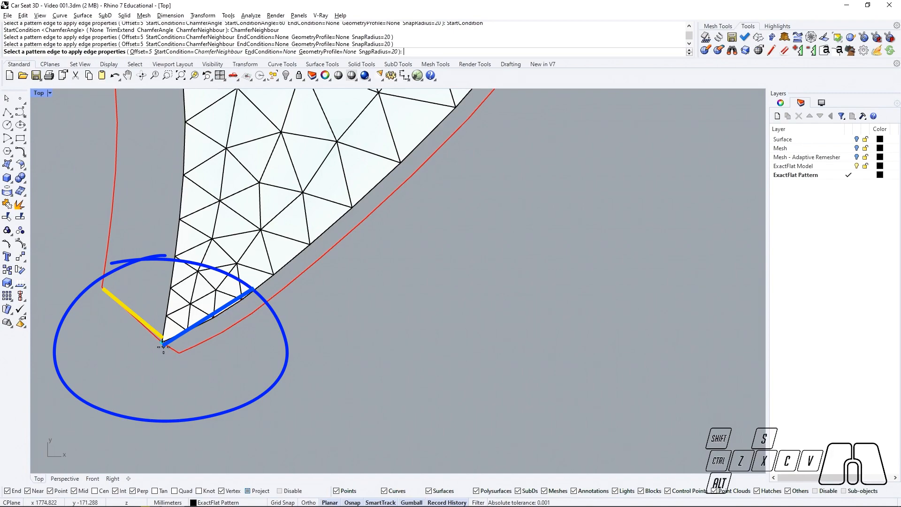
Set EndCondition to TrimExtend and apply the edge properties to piece 7's edge facing piece 2.
scroll(183, 364, down, 3)
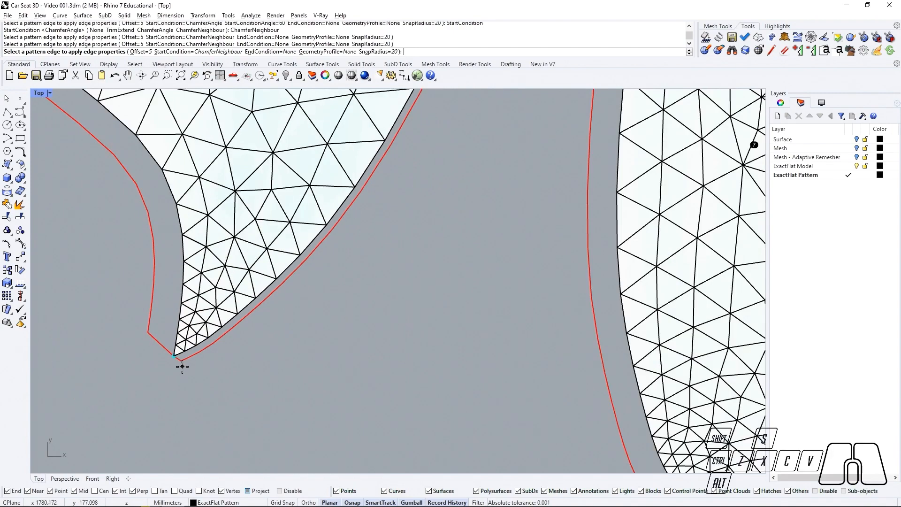
scroll(341, 315, up, 2)
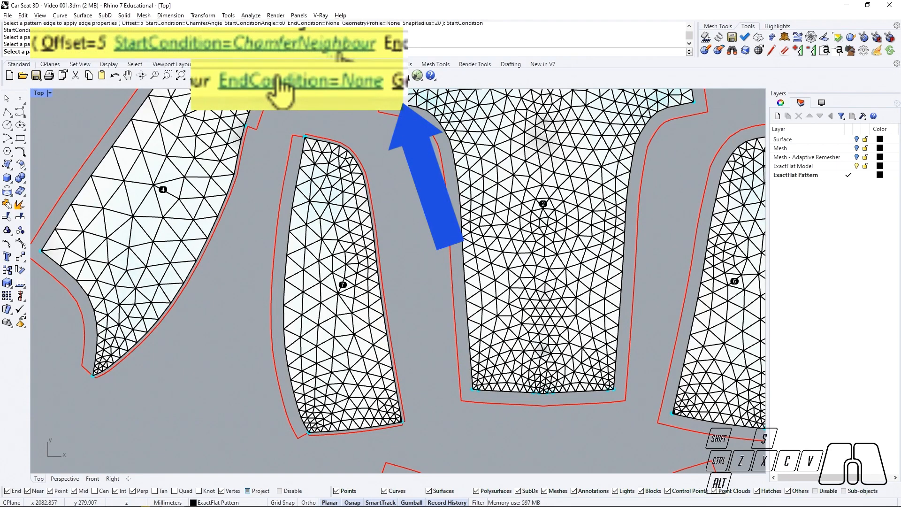
click(251, 51)
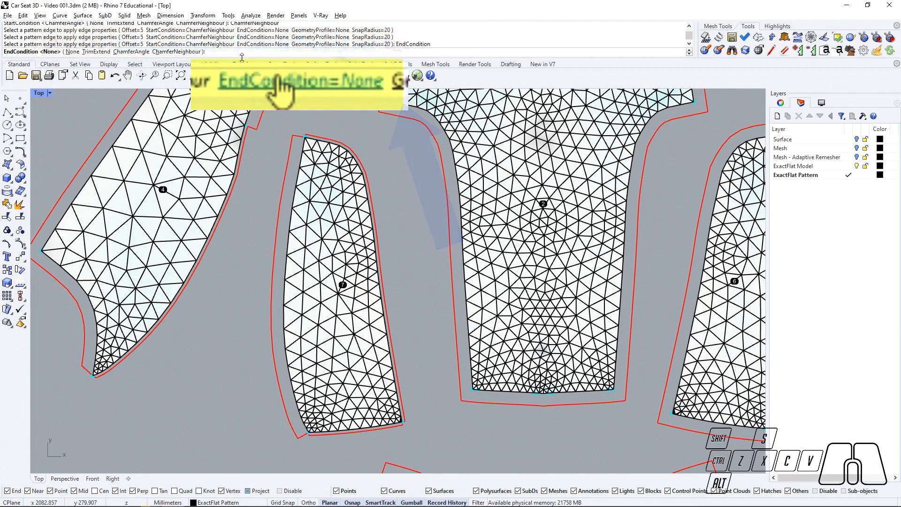
click(103, 53)
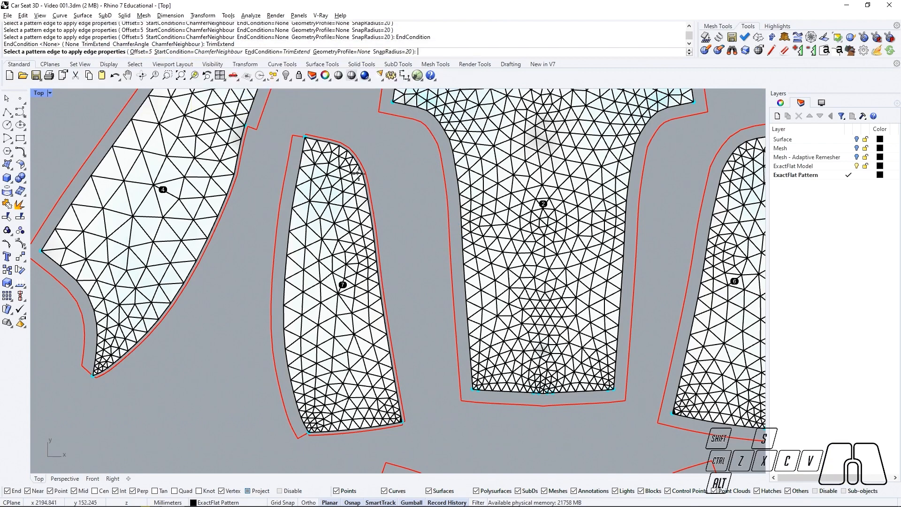
click(389, 344)
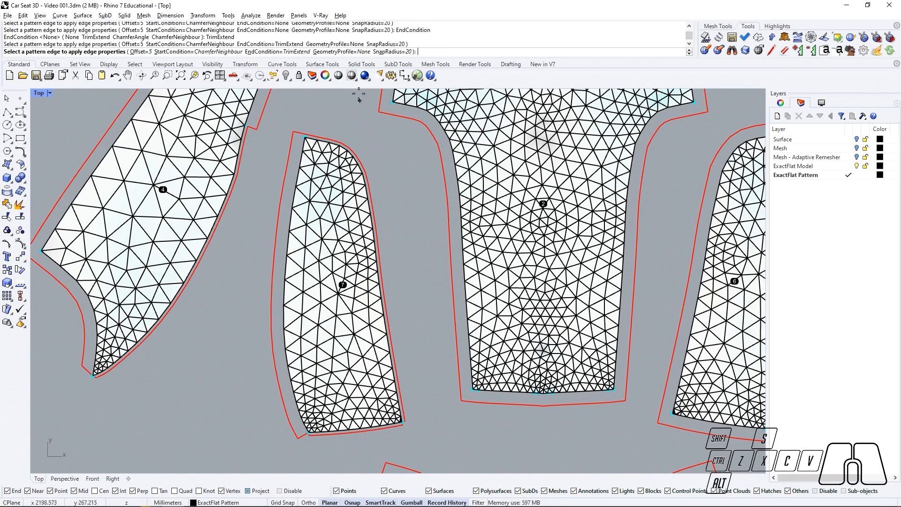
Set GeometryProfile to Line, apply it to piece 7's short lower edge, and finish editing the edge properties.
click(331, 51)
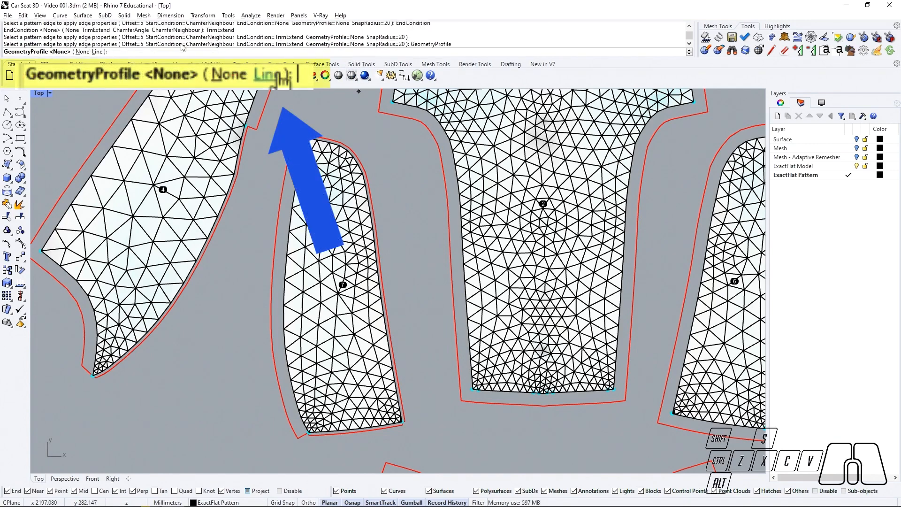
click(101, 52)
scroll(330, 376, up, 5)
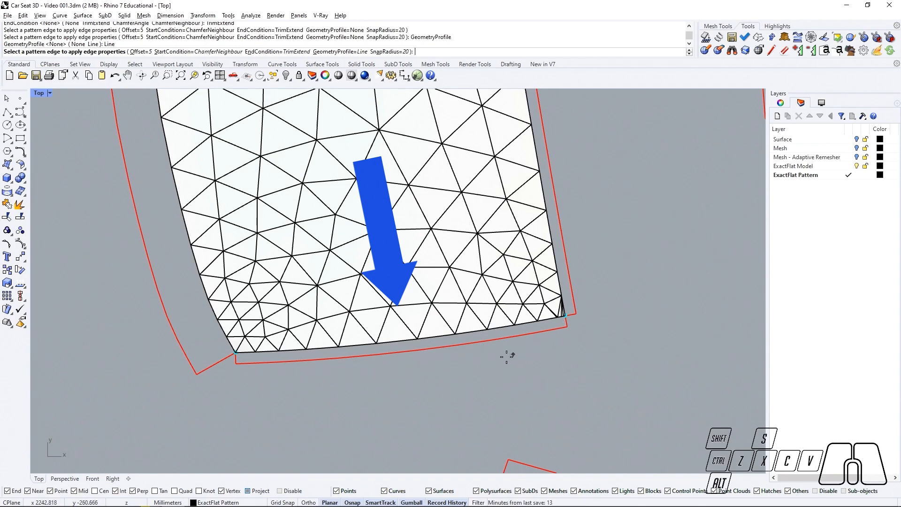
click(412, 356)
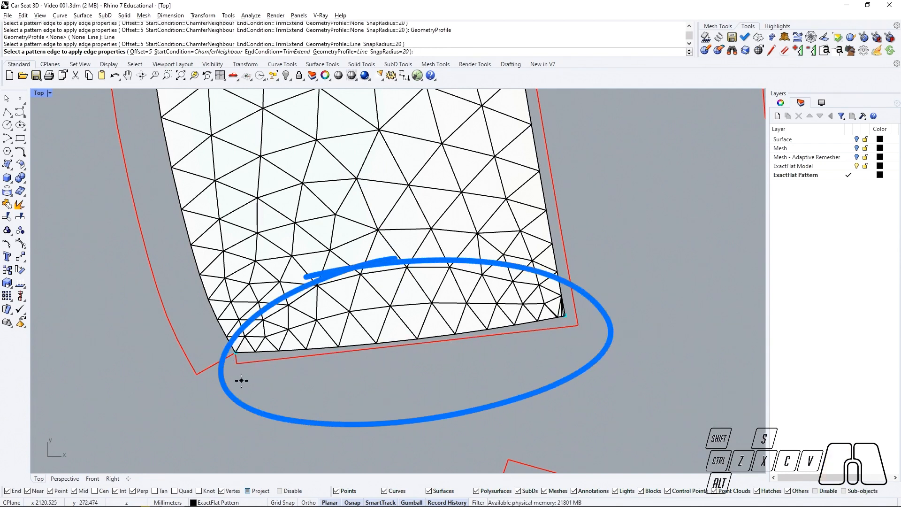
right_click(362, 385)
Start EFMergePatternEdge and merge the edge segments around the centre of piece 2's lower edge.
scroll(363, 386, down, 6)
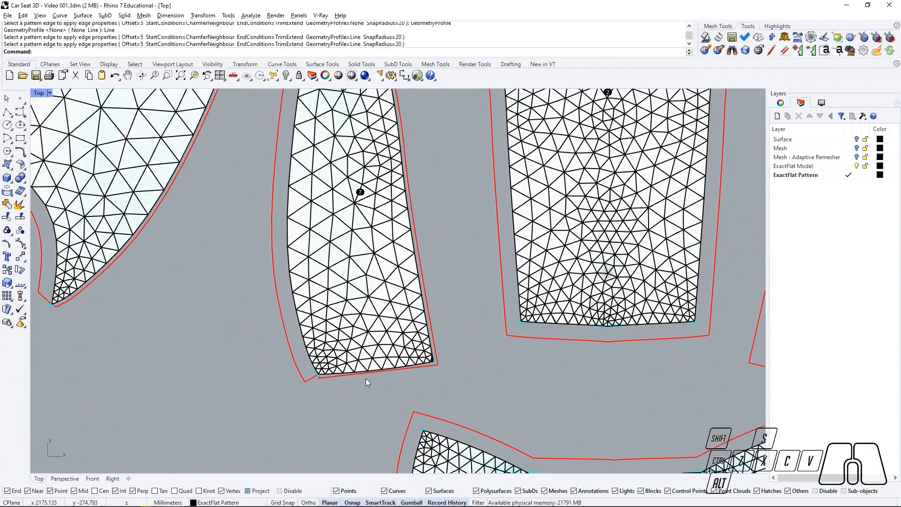
right_drag(365, 378, 349, 441)
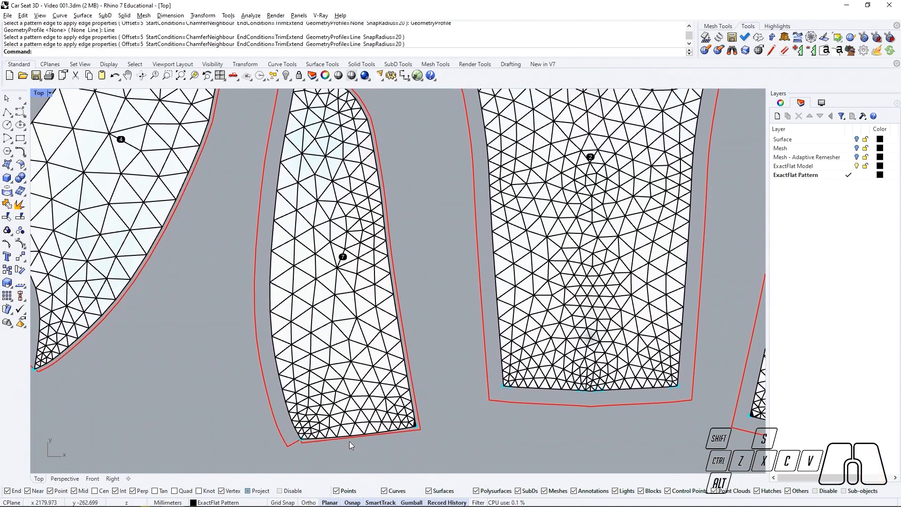
scroll(350, 441, down, 2)
right_drag(383, 364, 406, 347)
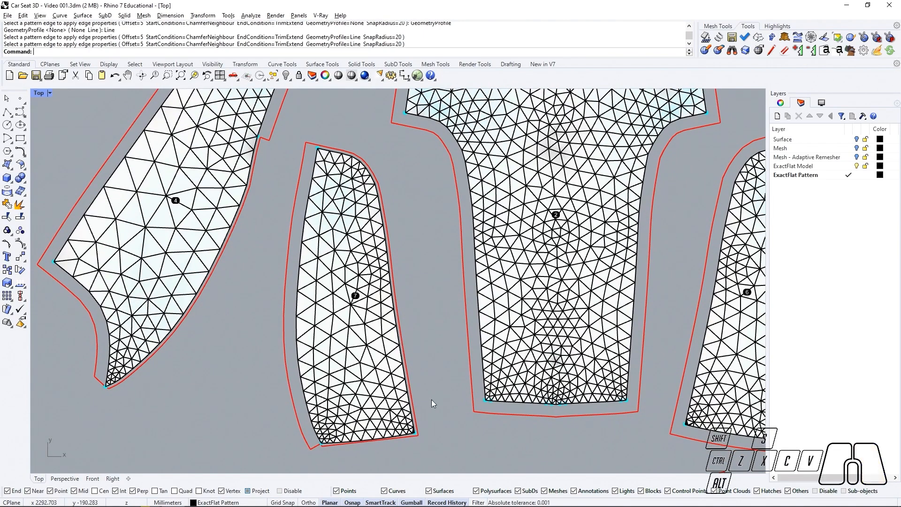
right_drag(432, 404, 328, 353)
scroll(506, 348, up, 5)
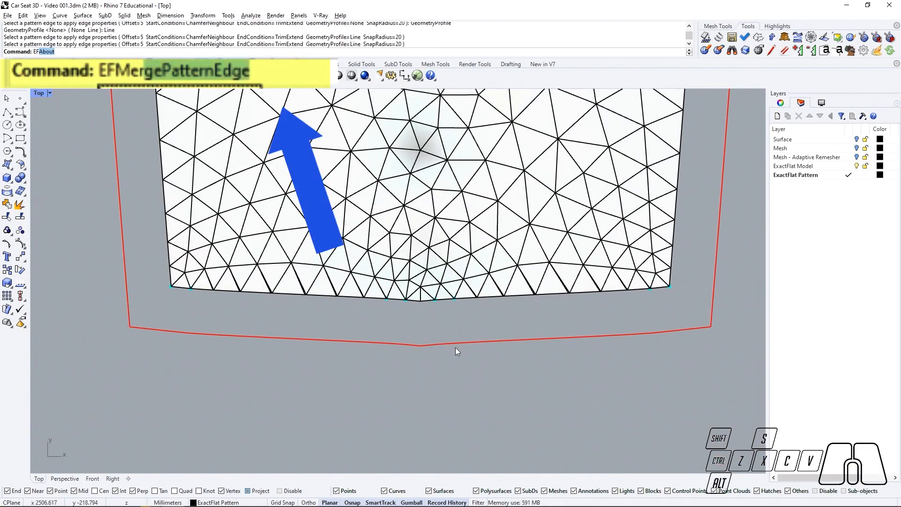
text(EFMe)
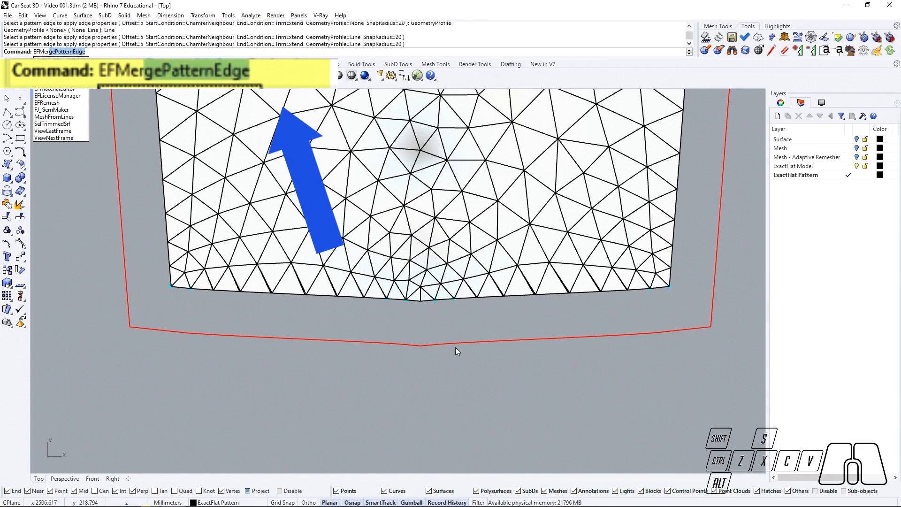
key(Return)
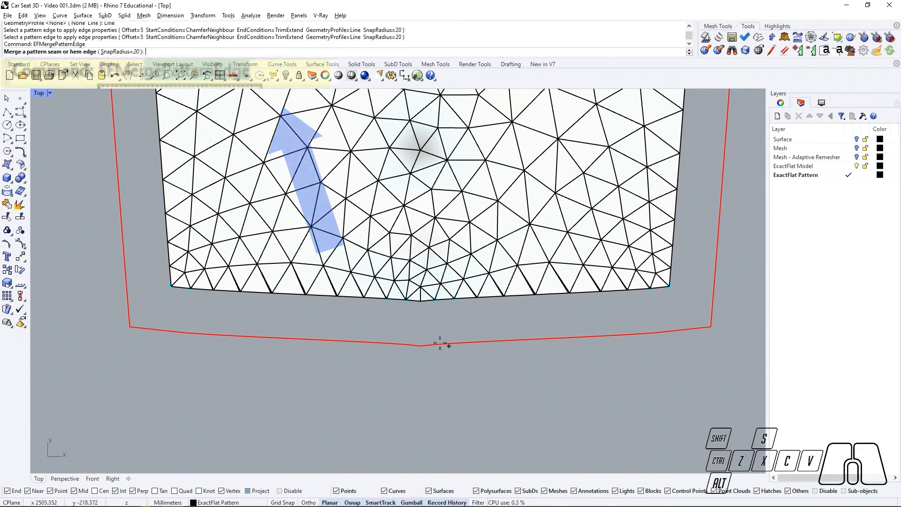
click(388, 305)
click(403, 307)
click(436, 299)
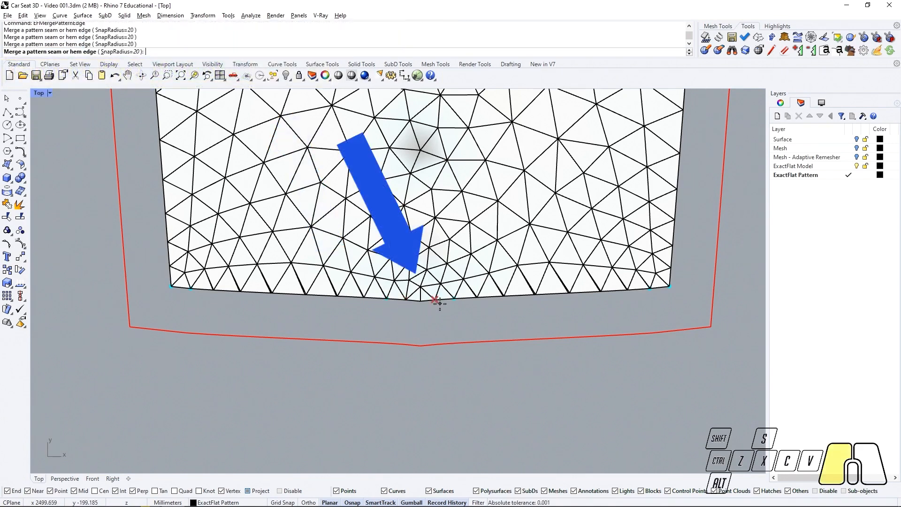
click(452, 301)
Merge the split edge segments beside the centre and near the left corner of piece 2's lower edge.
scroll(392, 305, up, 3)
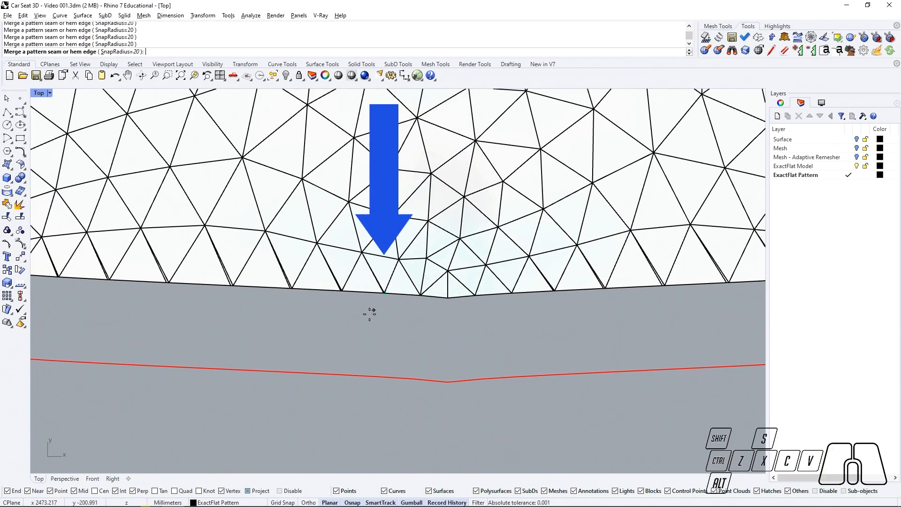
scroll(385, 292, up, 4)
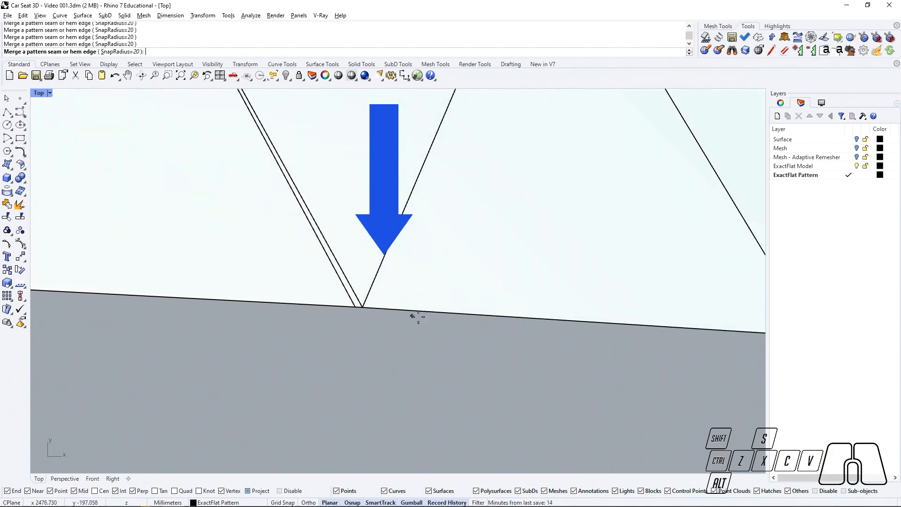
scroll(418, 318, down, 2)
scroll(374, 318, down, 3)
scroll(193, 311, up, 3)
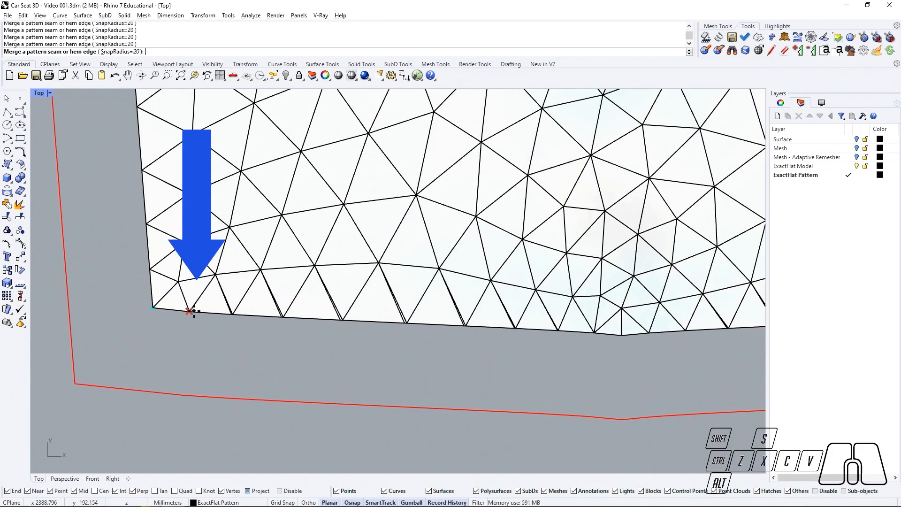
scroll(197, 343, down, 3)
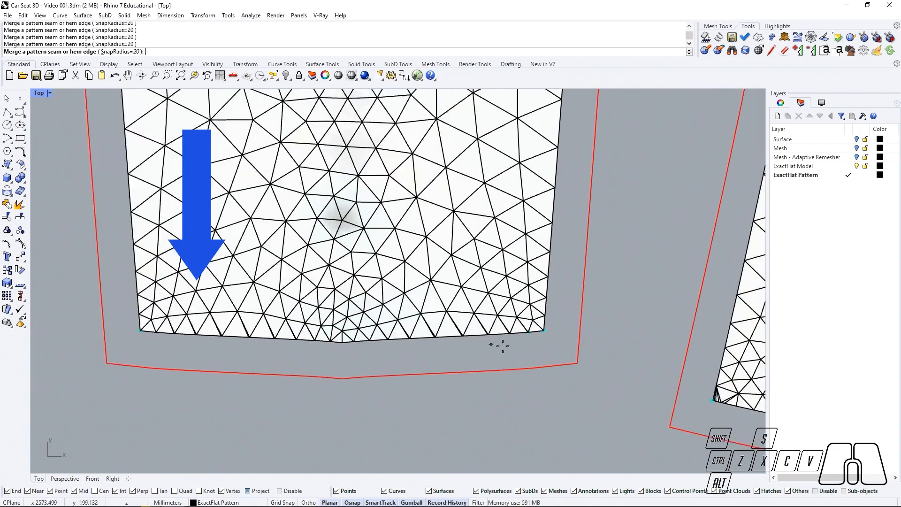
Merge the remaining split near the right corner of piece 2's lower edge and finish merging pattern edges.
scroll(551, 315, up, 4)
scroll(528, 292, up, 5)
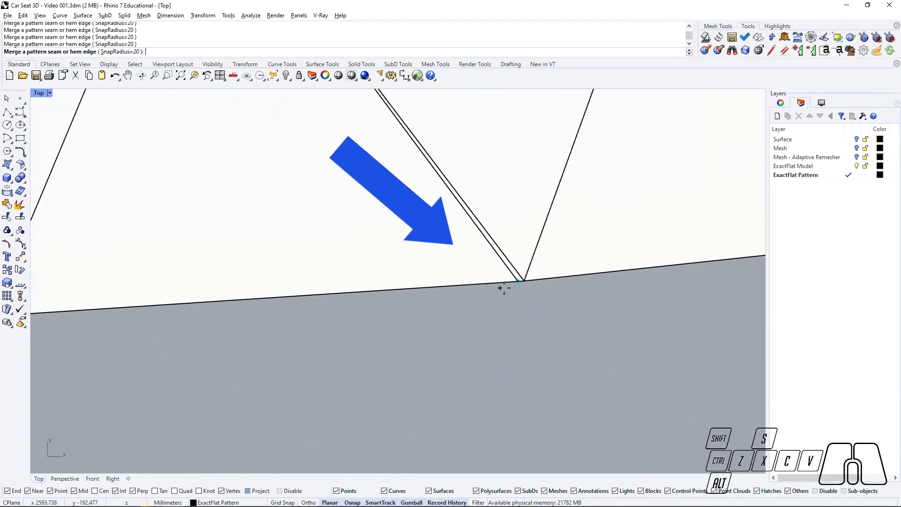
scroll(522, 359, down, 1)
scroll(522, 359, down, 5)
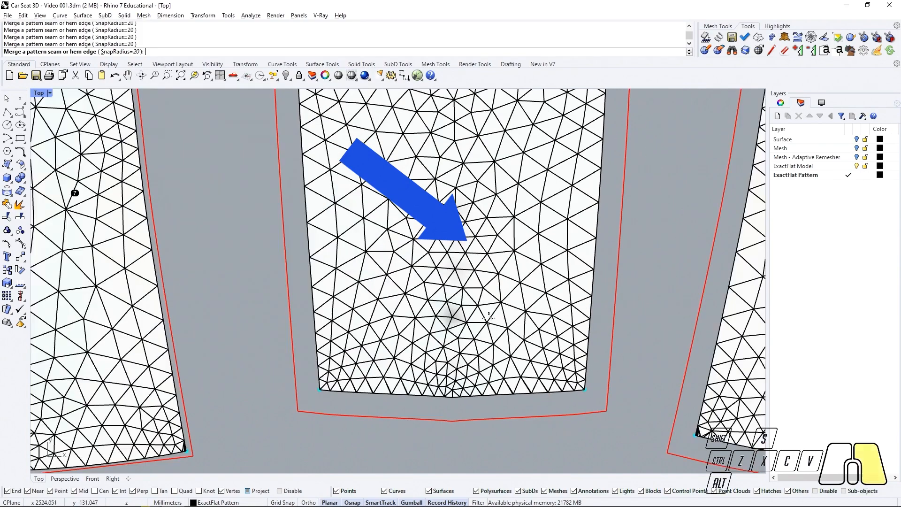
right_drag(470, 328, 424, 313)
scroll(416, 376, up, 3)
right_click(407, 379)
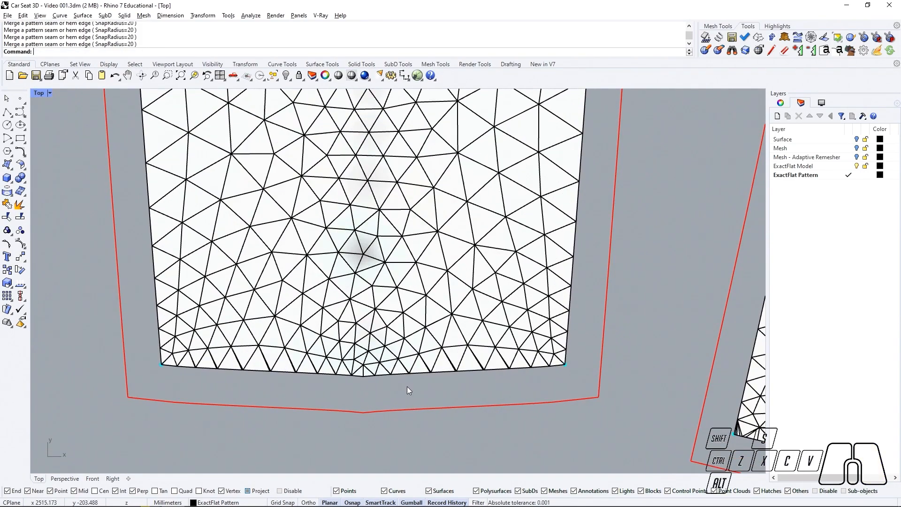
Use EFSplitPatternEdge to split piece 7's long edge facing piece 2 below its upper curve, and finish the command.
scroll(406, 391, down, 13)
right_drag(450, 346, 507, 326)
scroll(358, 267, up, 1)
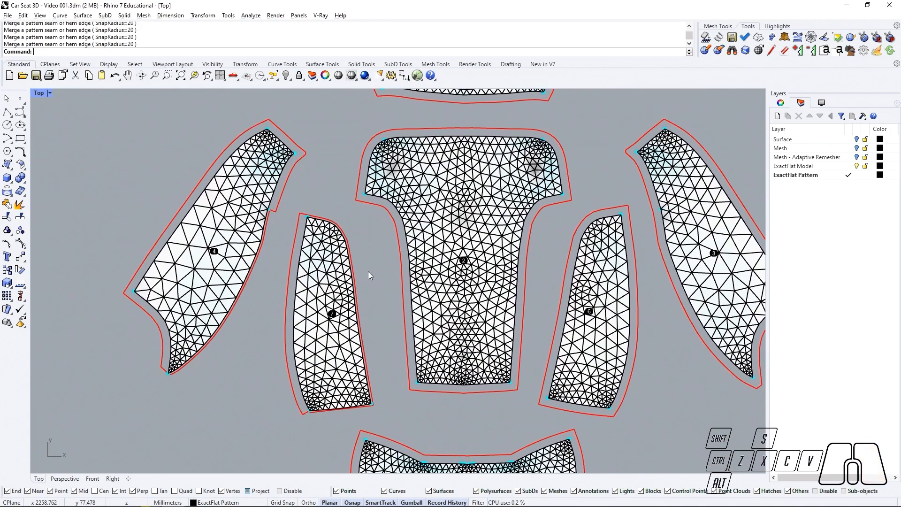
scroll(349, 283, up, 5)
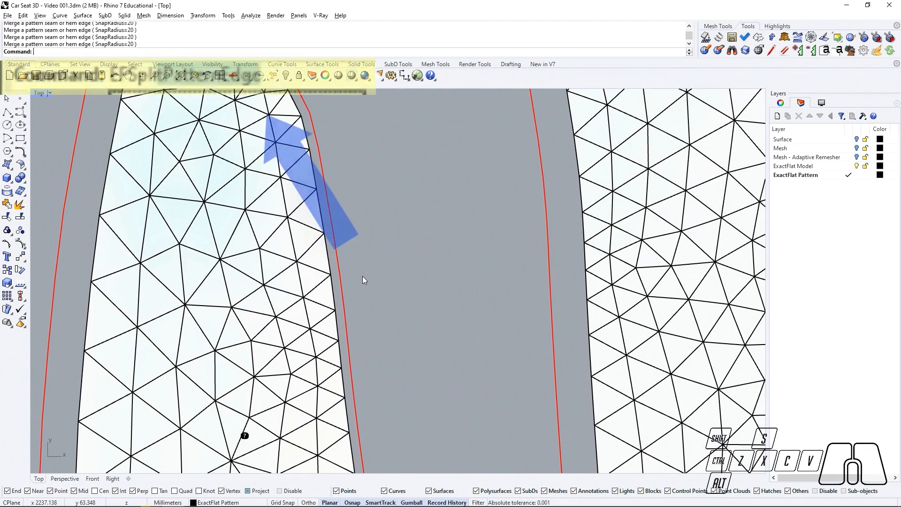
text(EFSplitPatternEdge)
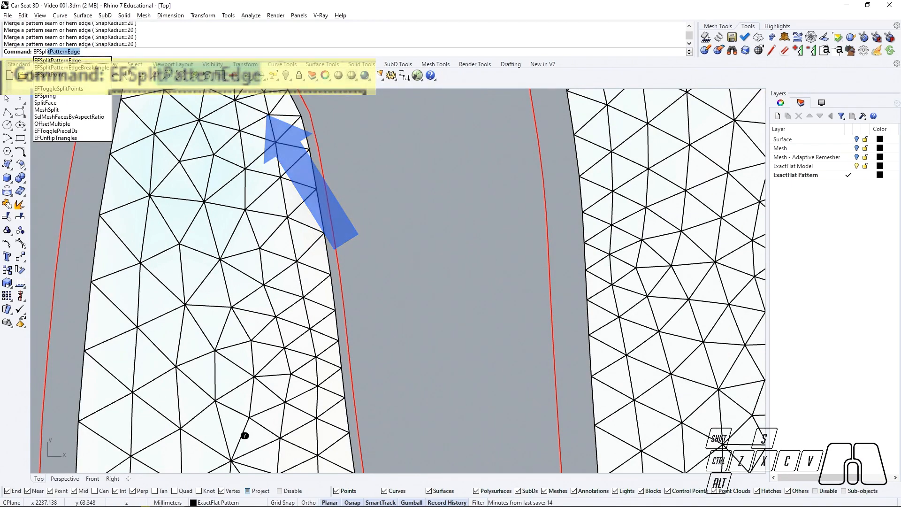
key(Return)
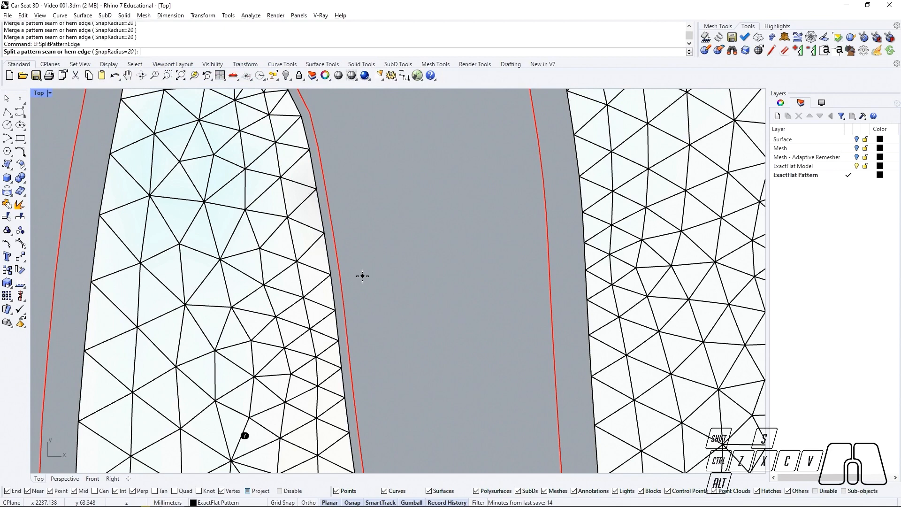
click(332, 274)
scroll(370, 251, down, 4)
right_drag(371, 252, 392, 303)
key(Return)
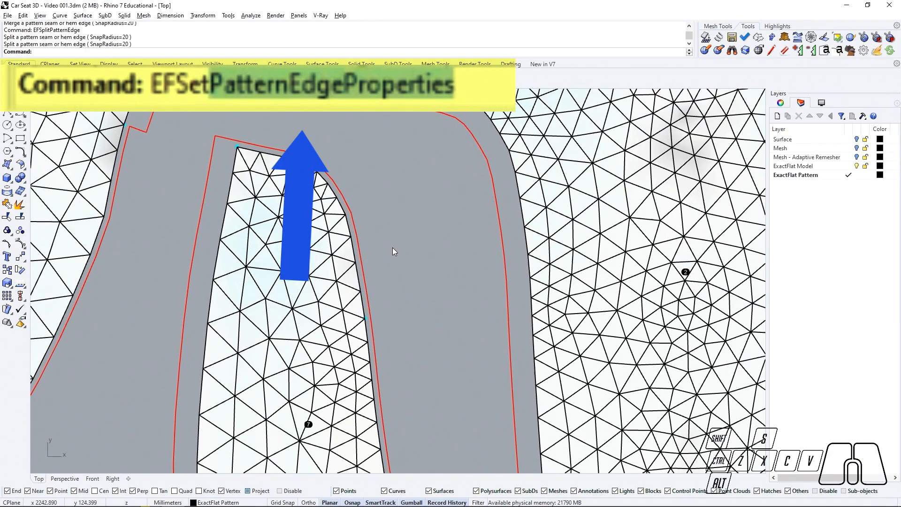
Run EFSetPatternEdgeProperties, set Offset to 10 and apply it to piece 7's upper curved edge segment.
text(EFSetPatternEdgeProperties)
key(Return)
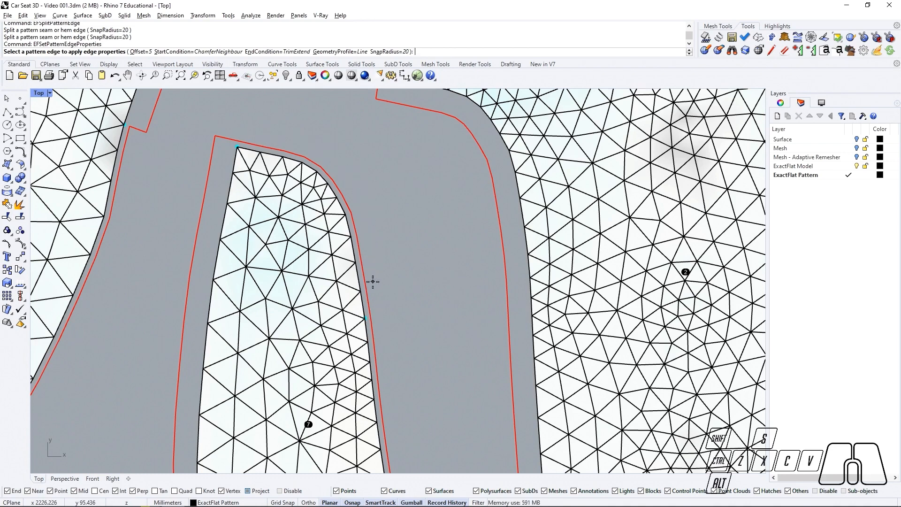
click(141, 52)
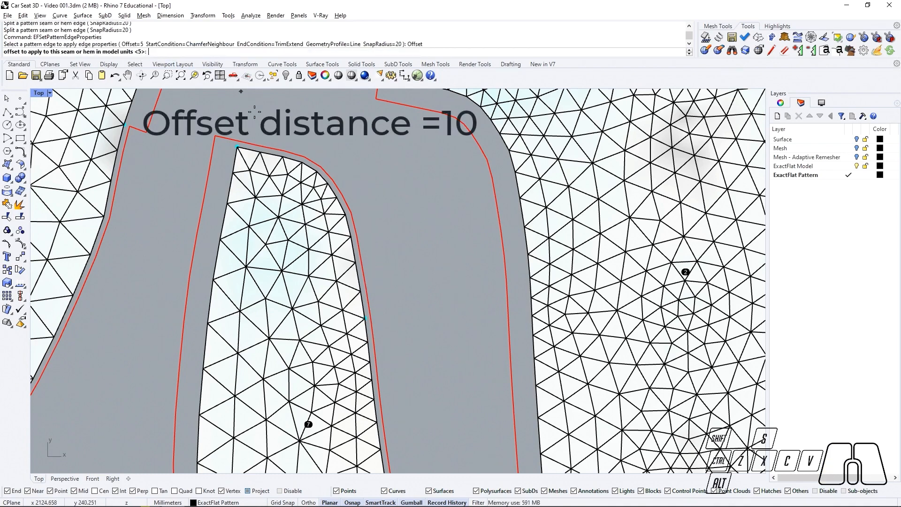
text(10)
key(Return)
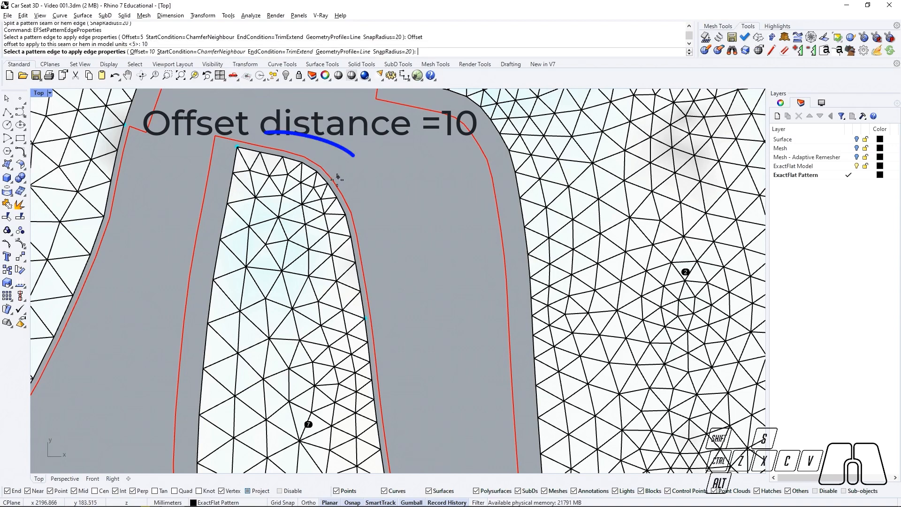
click(333, 186)
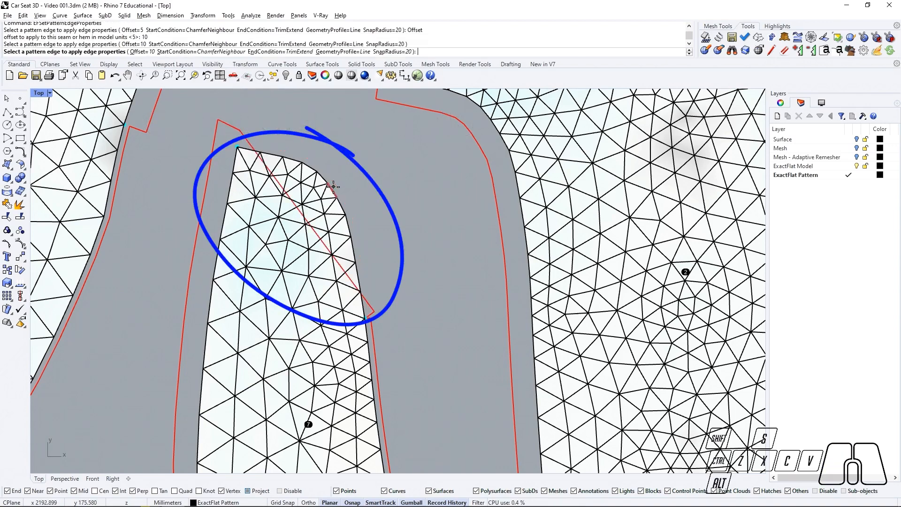
Set GeometryProfile to None and reapply the edge properties to piece 7's upper curved edge segment.
click(331, 52)
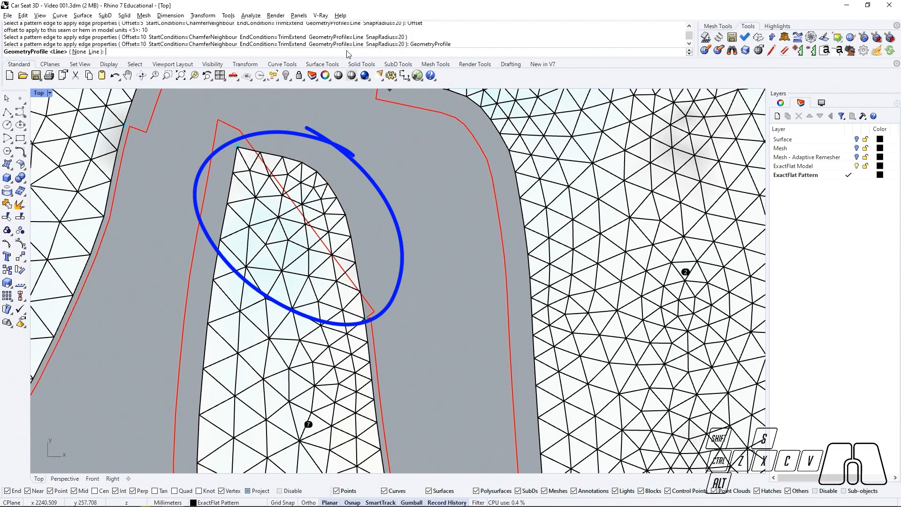
click(79, 51)
click(329, 182)
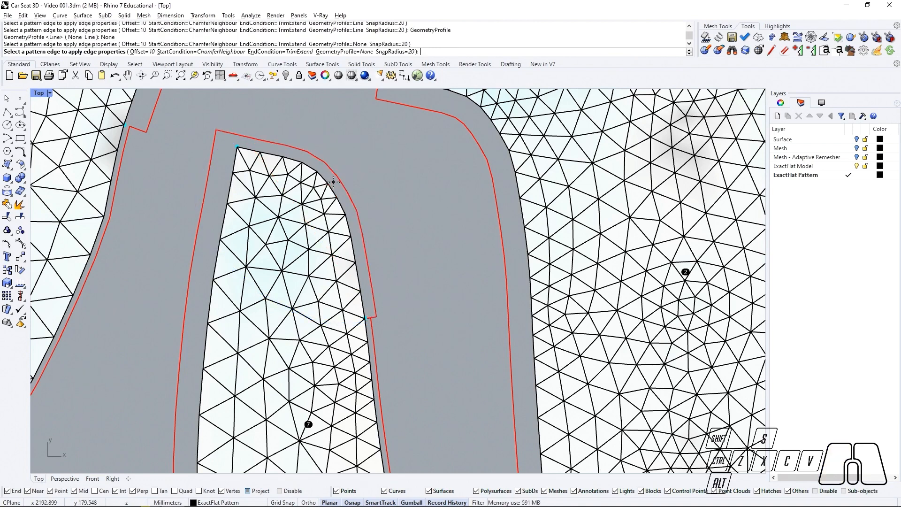
Set StartCondition to ChamferAngle, apply it at the split point on piece 7's edge facing piece 2, and finish editing edge properties.
click(211, 53)
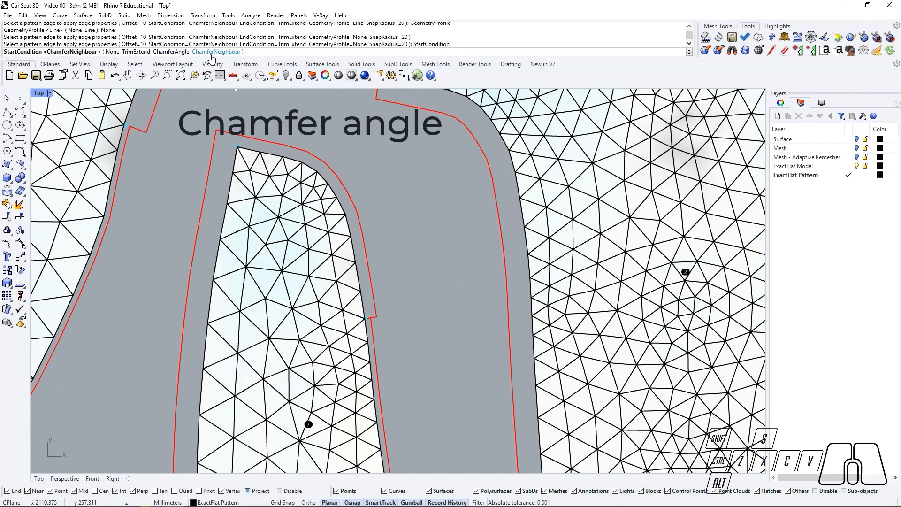
click(170, 51)
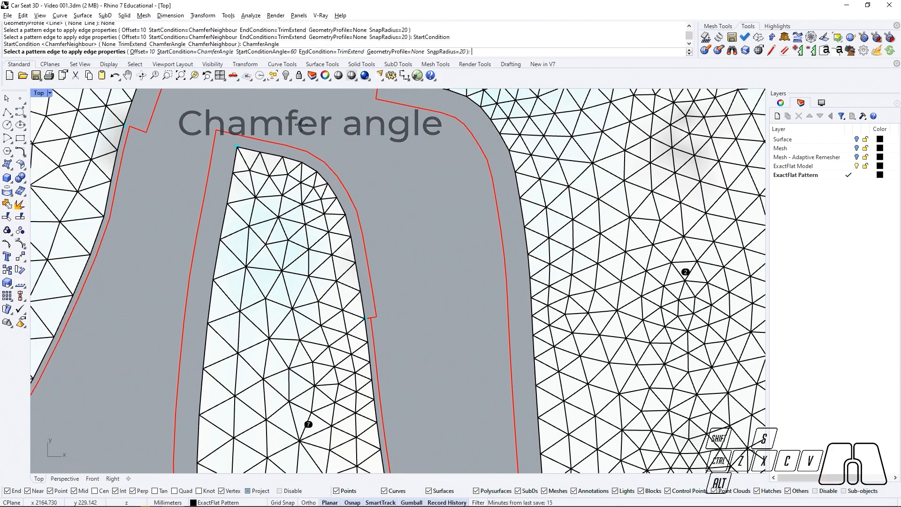
click(378, 339)
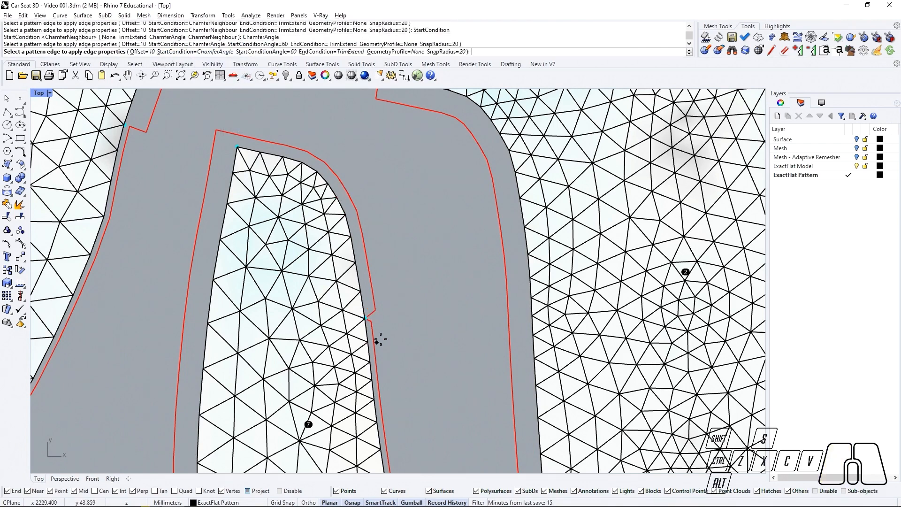
scroll(382, 324, up, 3)
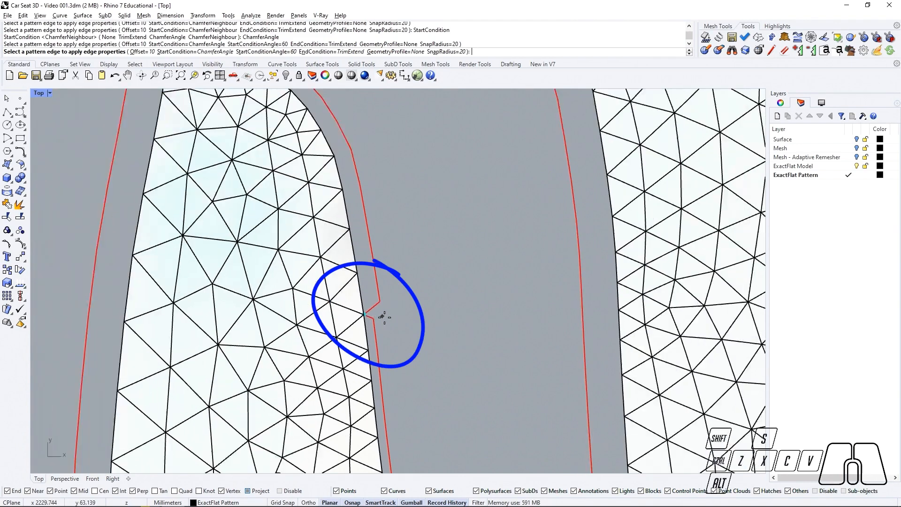
scroll(384, 318, down, 2)
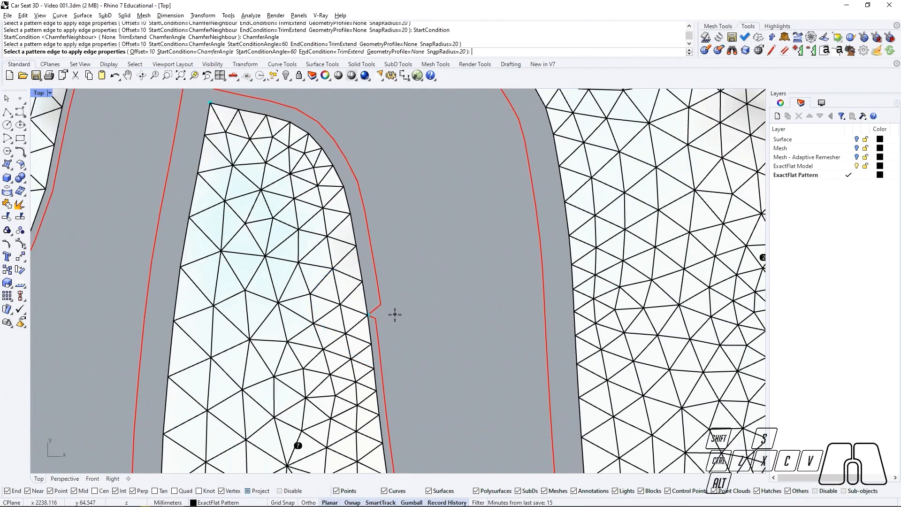
scroll(395, 314, down, 2)
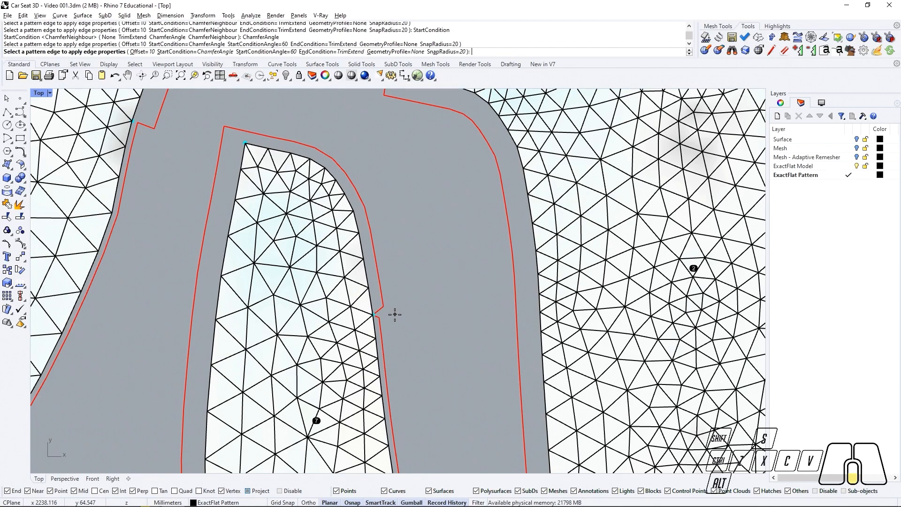
key(Return)
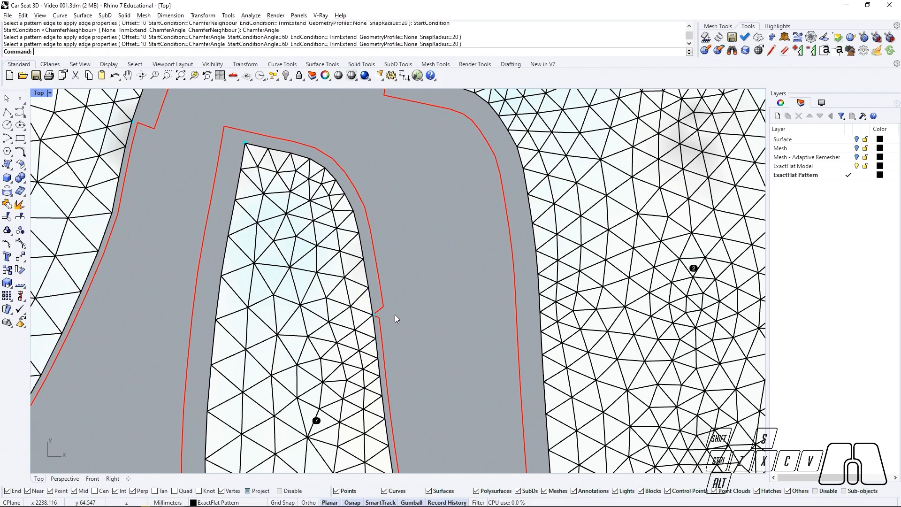
Reset piece 7's pattern edges to default with EFRestoreDefaultPatternEdges.
text(EF)
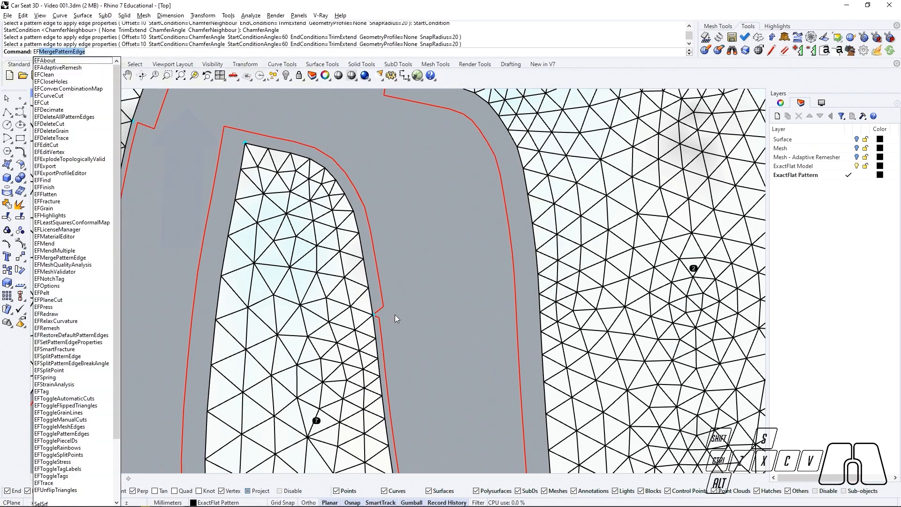
text(Re)
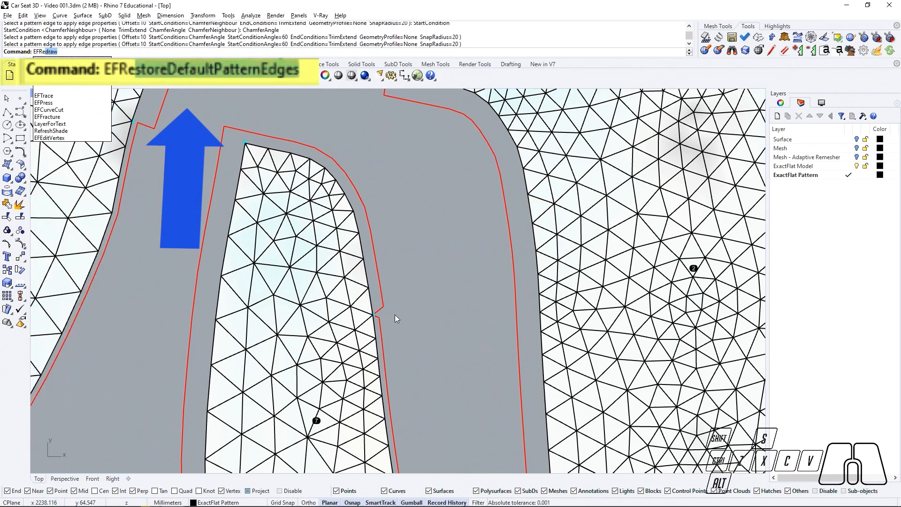
text(storeDefaultPatternEdges)
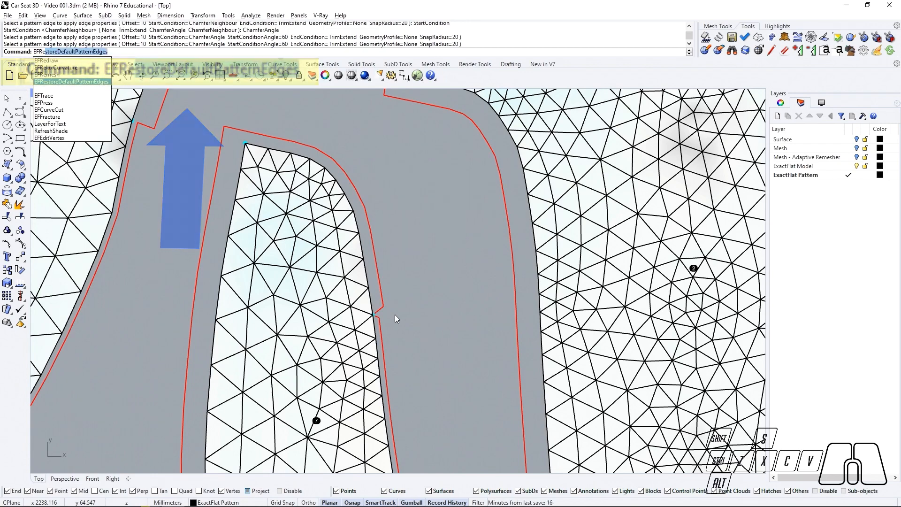
key(Return)
scroll(395, 314, down, 4)
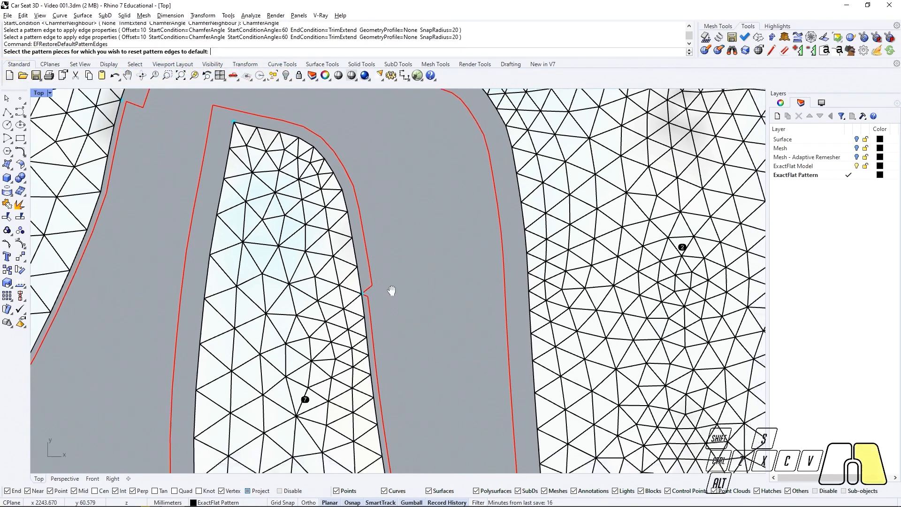
click(339, 256)
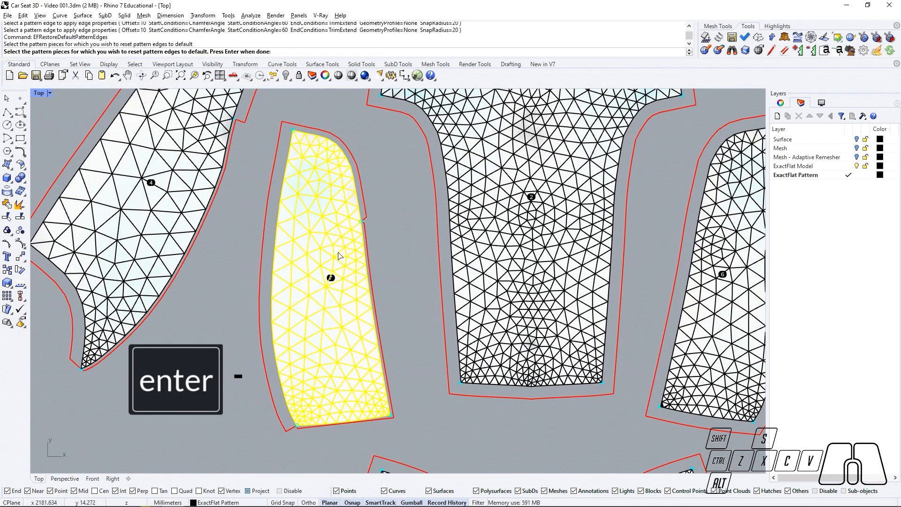
key(Return)
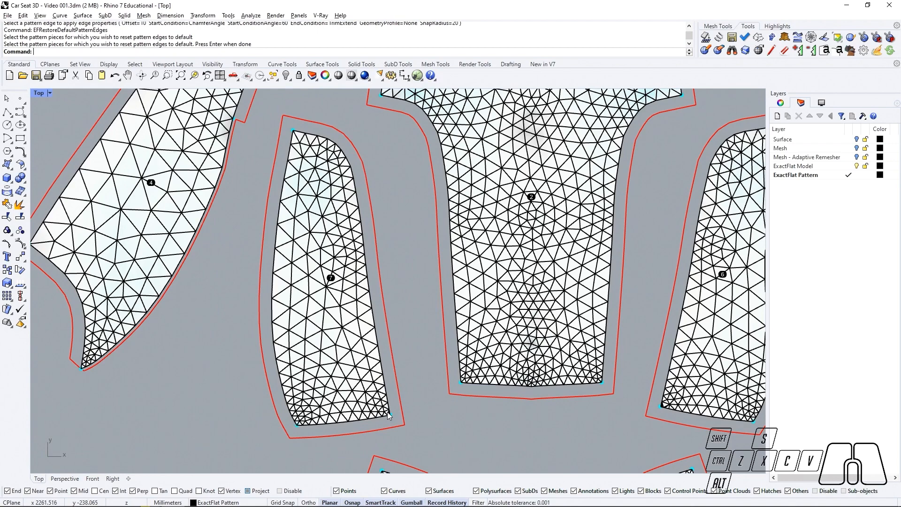
Delete all pattern edges of piece 3 with EFDeleteAllPatternEdges.
scroll(387, 412, down, 5)
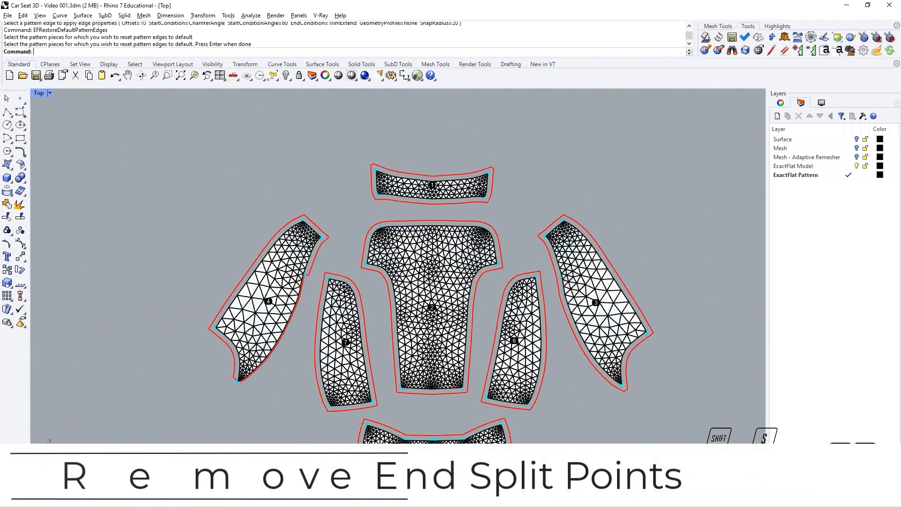
scroll(666, 212, up, 2)
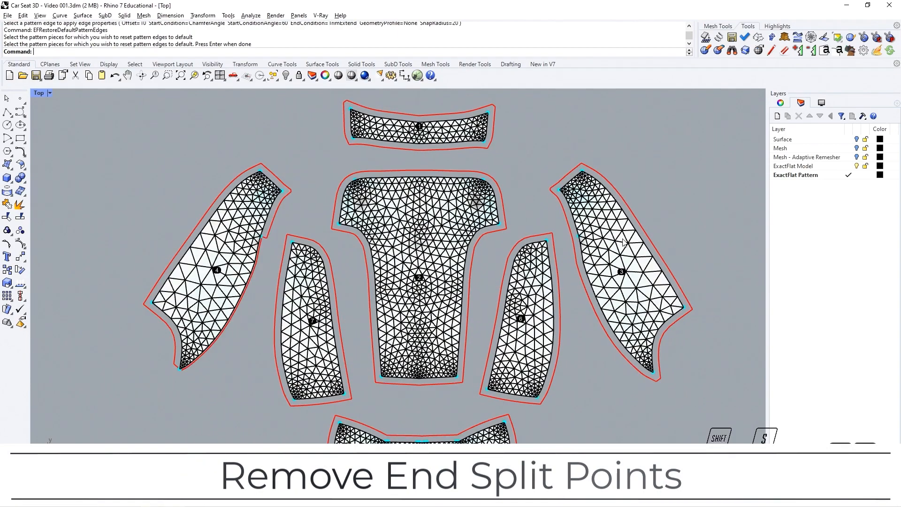
text(EF)
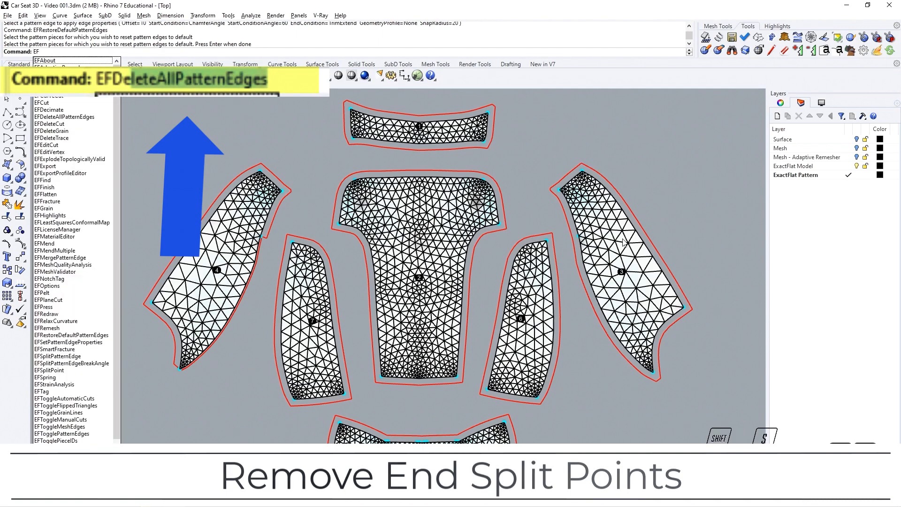
text(DeleteAllPatternEdges)
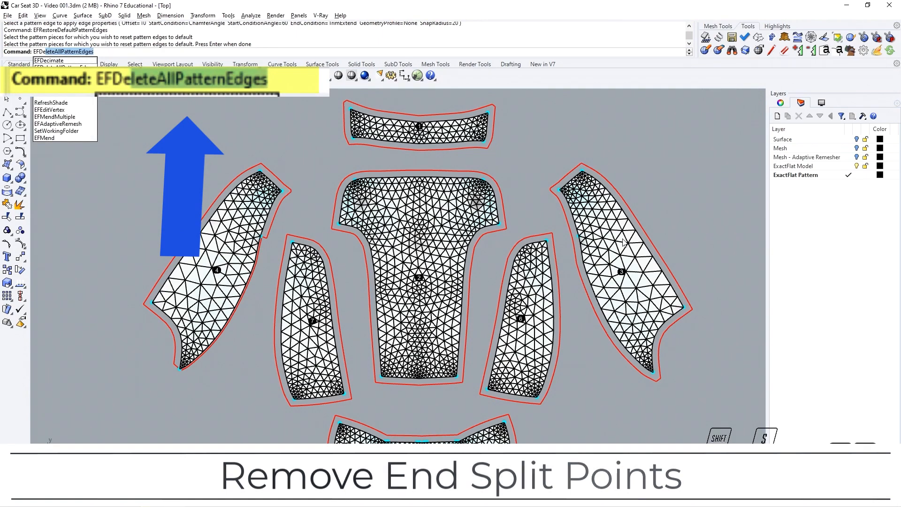
key(Return)
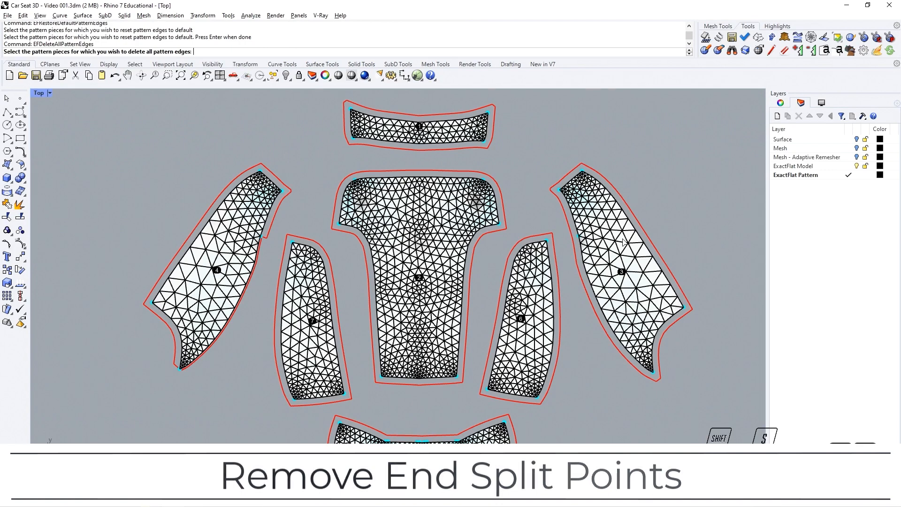
click(623, 242)
key(Return)
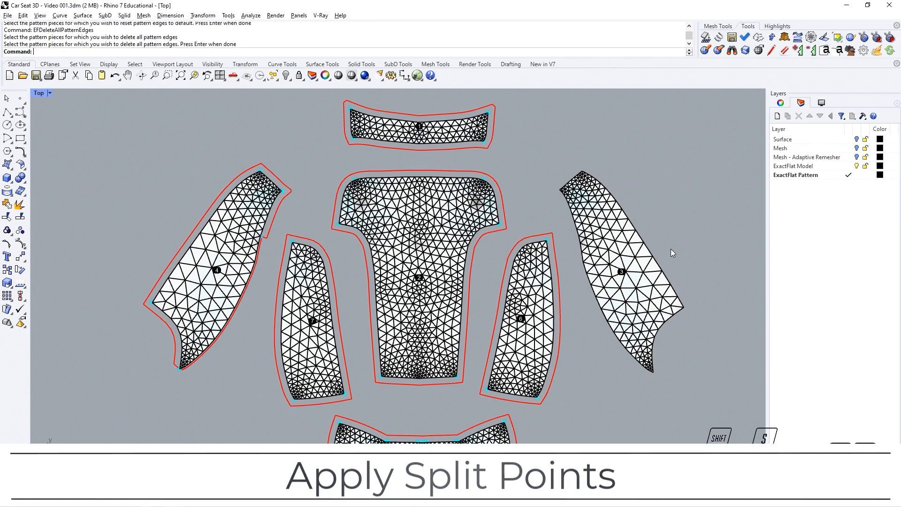
Run EFSplitPatternEdgeBreakAngle with BreakAngle 40 to apply split points to piece 3.
text(EFSplitPatternEdge)
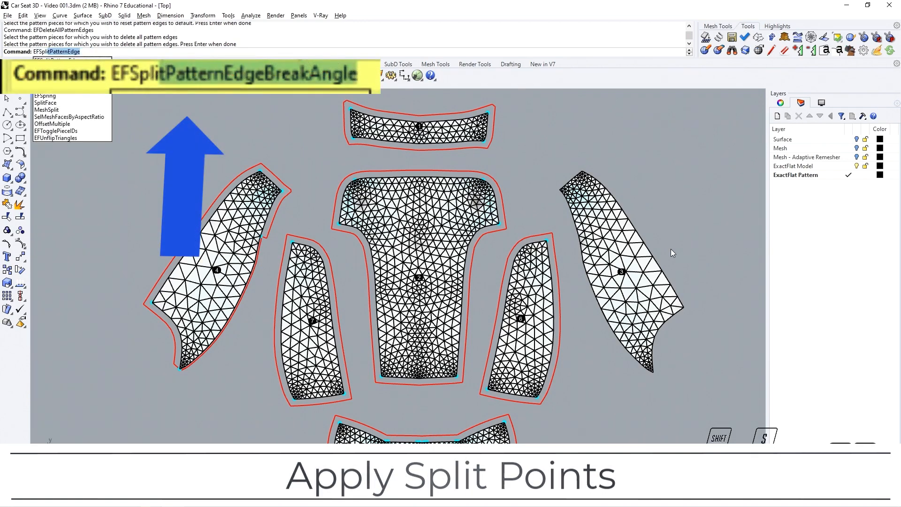
key(Down)
key(Return)
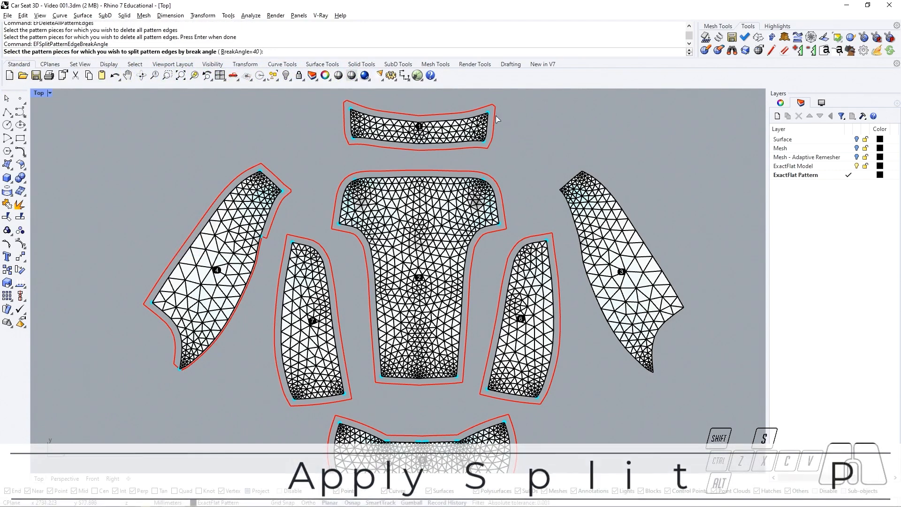
click(242, 52)
text(40)
key(Return)
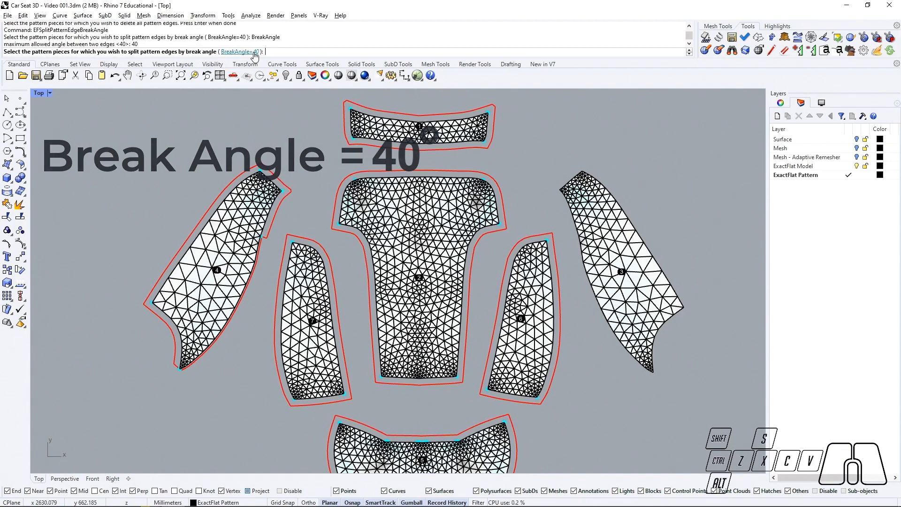
click(617, 247)
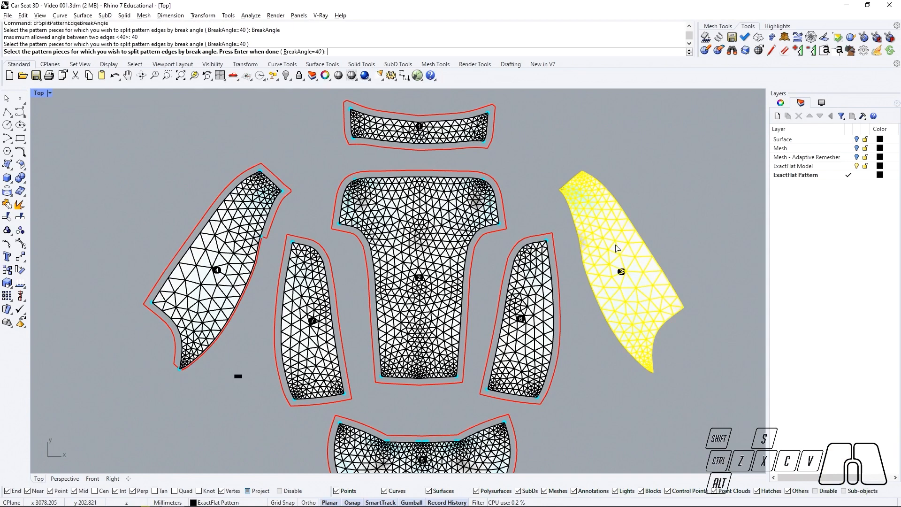
key(Return)
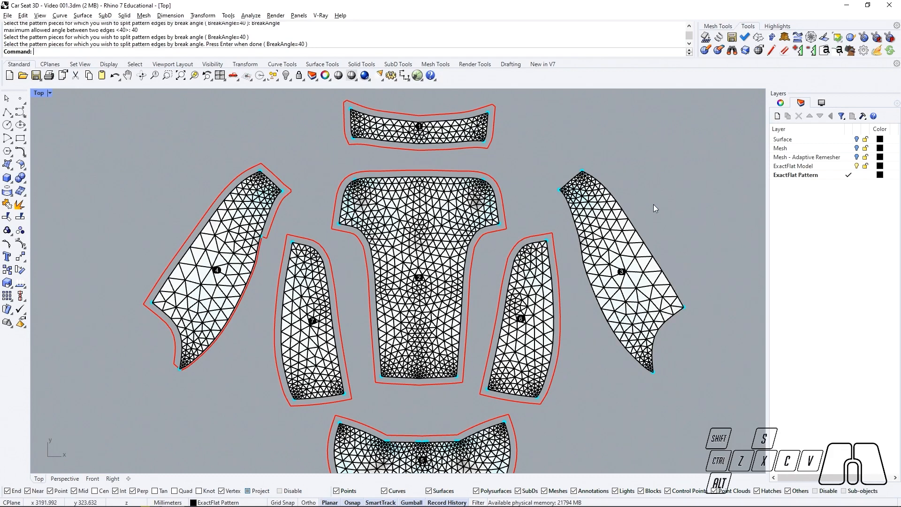
Run EFSetPatternEdgeProperties and apply the current properties, with Offset 10 and StartCondition ChamferAngle, to piece 3's long outer edge.
text(EFSetPatternEdgeProperties)
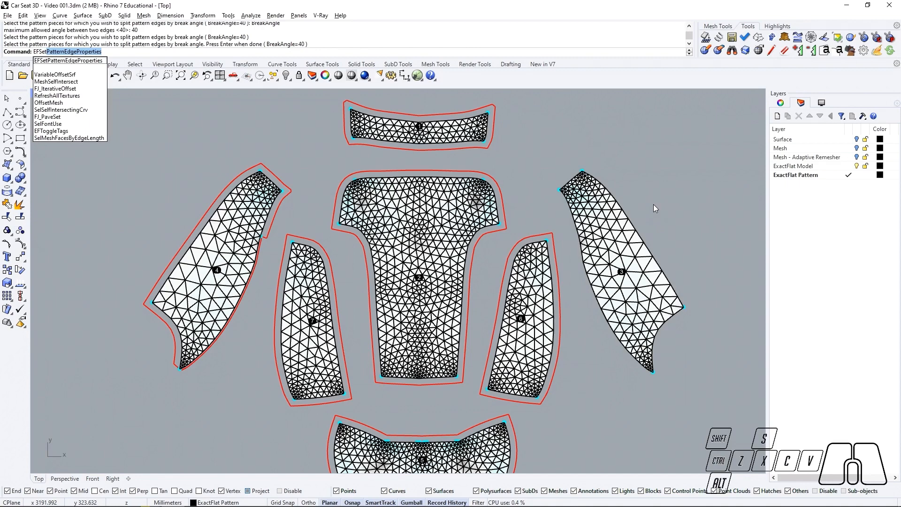
key(Return)
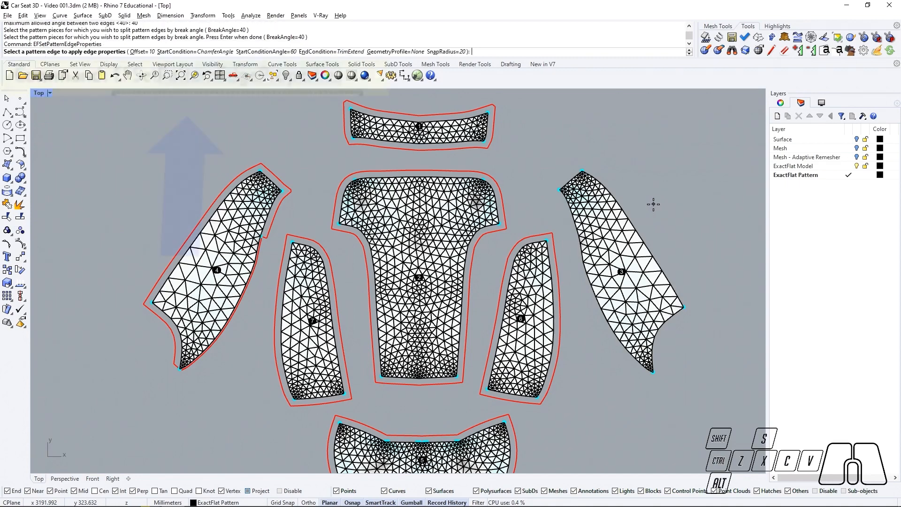
click(636, 226)
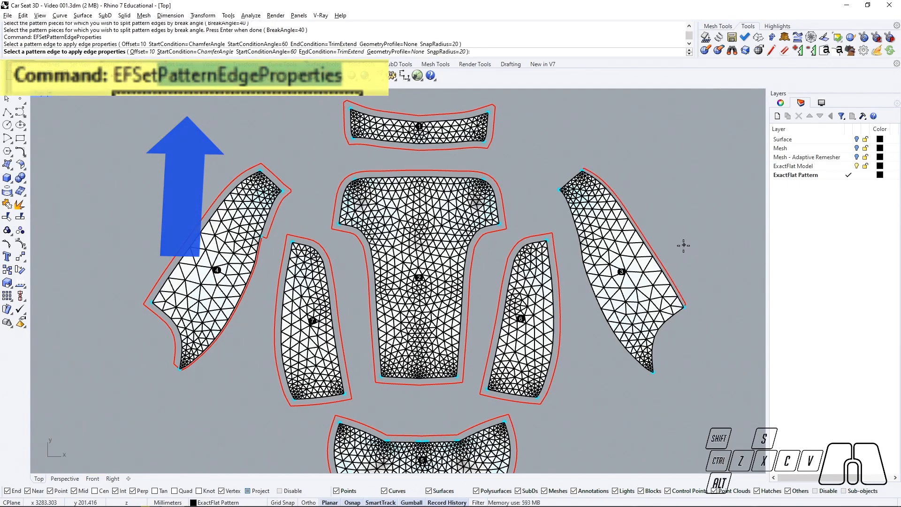
Set StartCondition to TrimExtend and Offset to 30, and reapply the properties to piece 3's long outer edge.
click(214, 55)
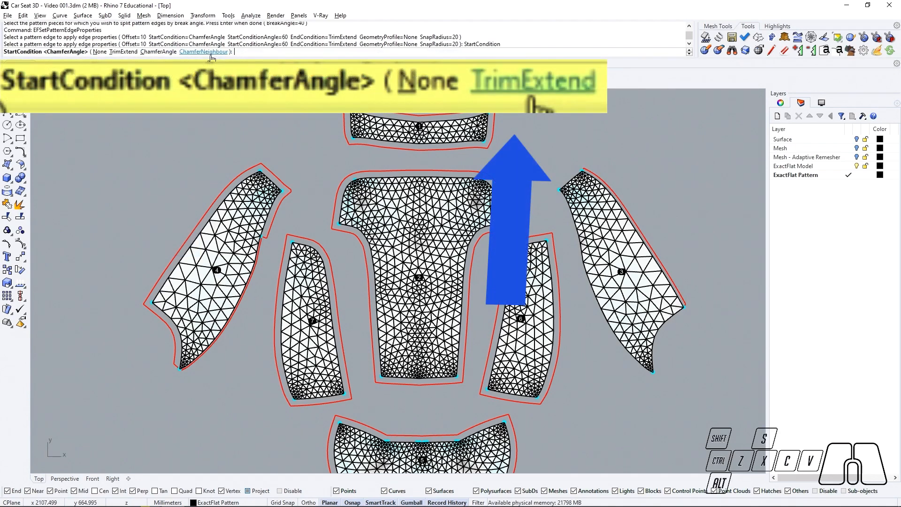
click(123, 53)
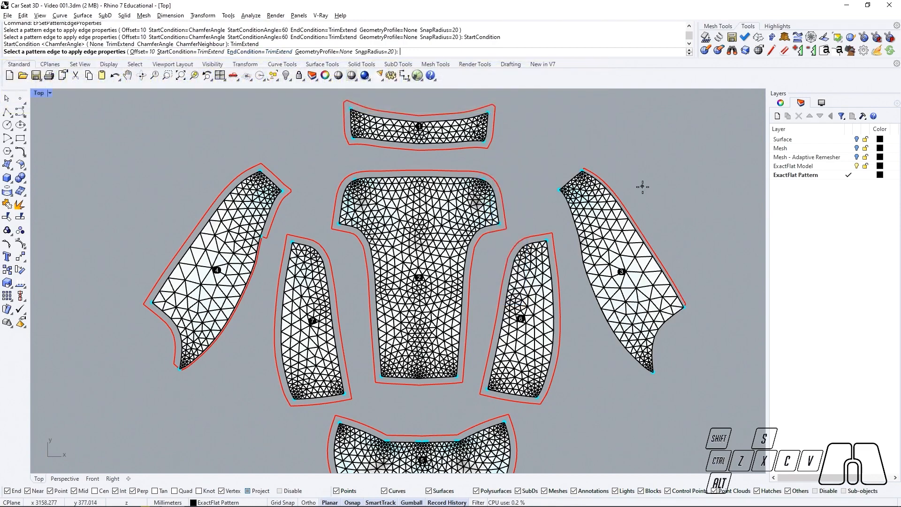
scroll(720, 290, up, 2)
scroll(705, 224, up, 2)
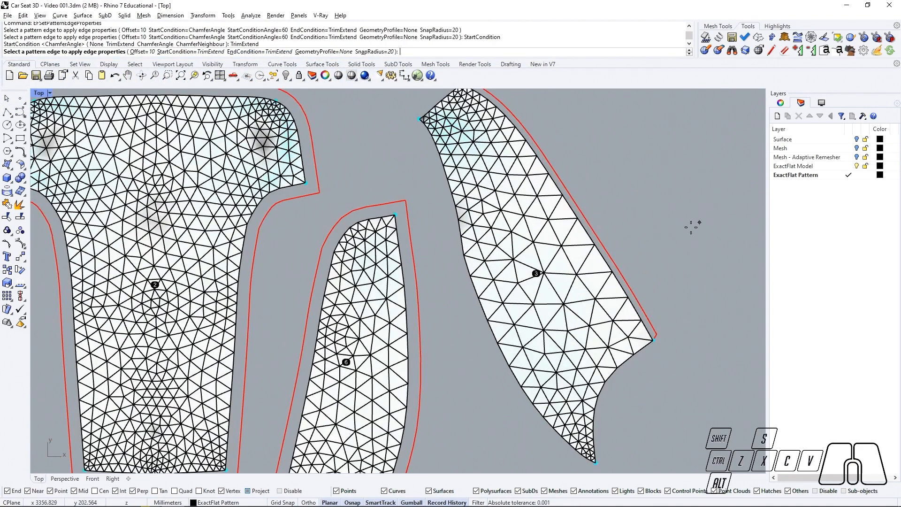
scroll(695, 226, down, 2)
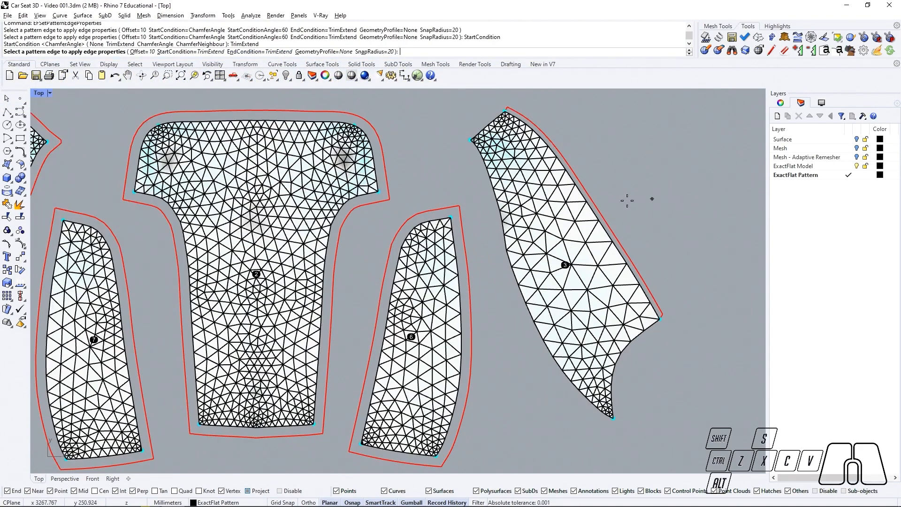
click(138, 52)
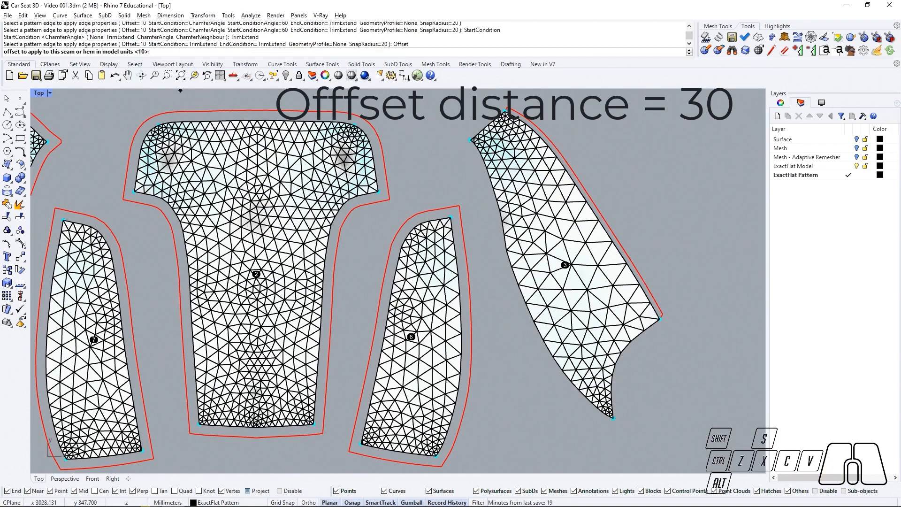
text(30)
key(Return)
click(553, 147)
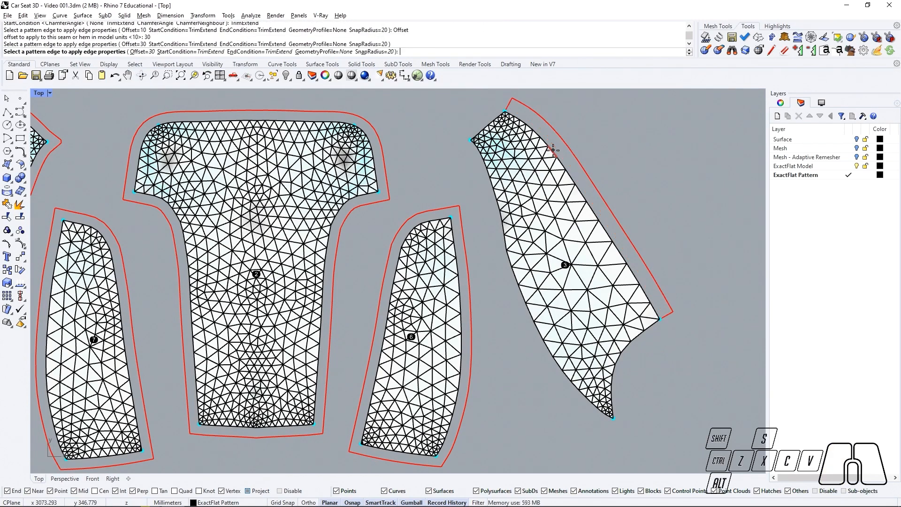
Set Offset to 10 and apply it to piece 3's remaining edges: the short upper, inner curved and lower concave ones.
click(138, 51)
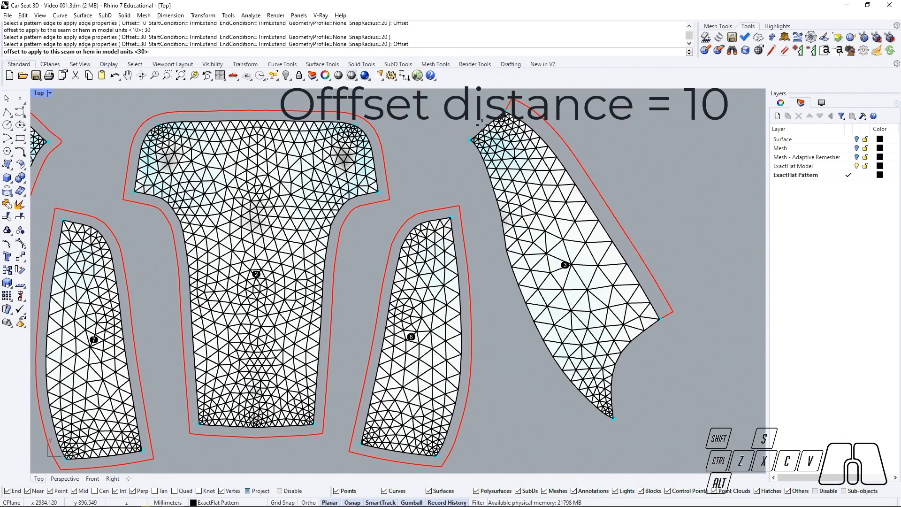
text(10)
key(Return)
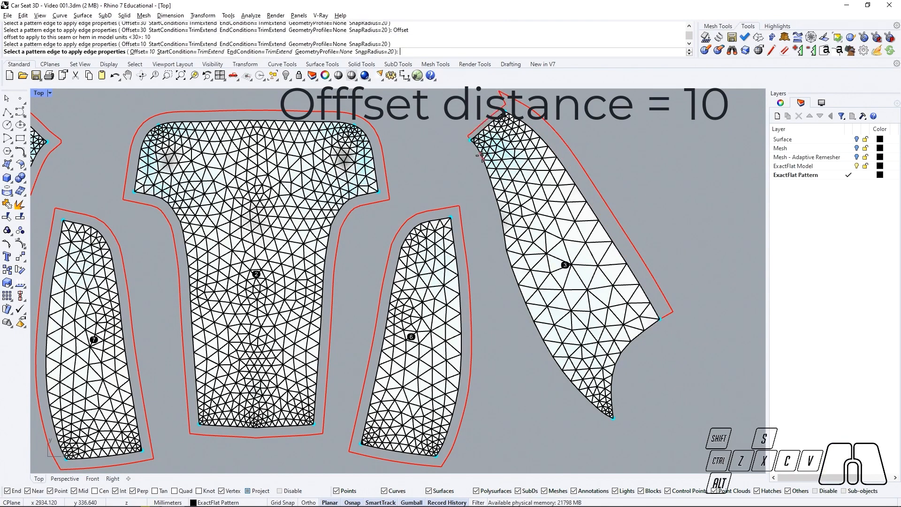
click(483, 158)
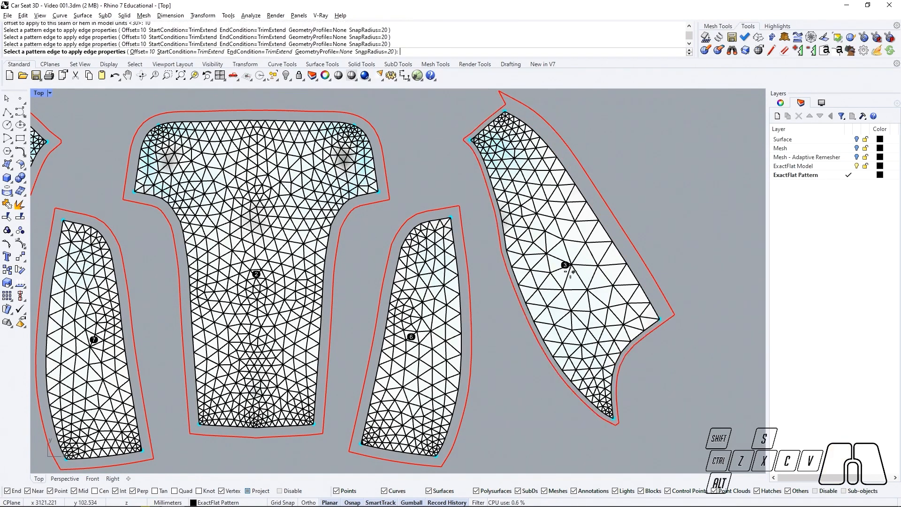
scroll(565, 271, down, 2)
scroll(564, 155, up, 5)
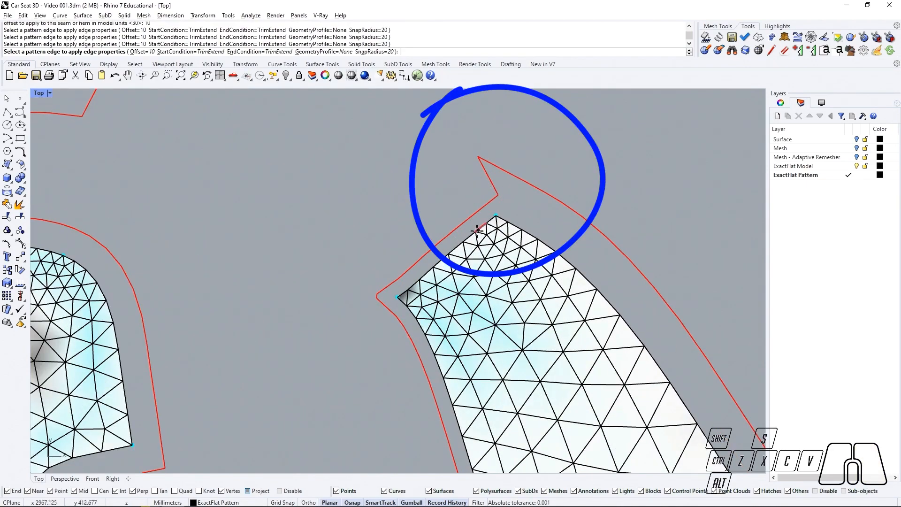
scroll(477, 209, down, 3)
scroll(453, 221, up, 3)
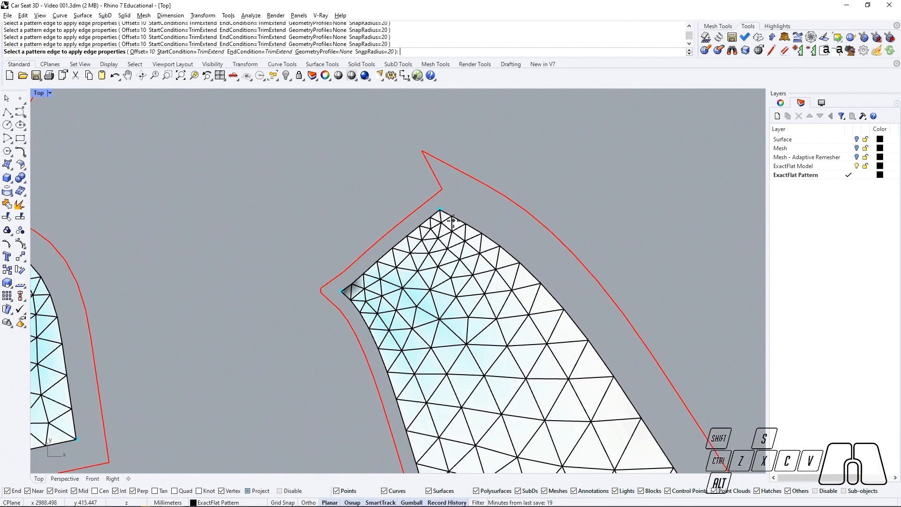
Set EndCondition to ChamferAngle at 45 degrees, apply it to piece 3's long outer edge at the upper corner, and finish editing edge properties.
click(230, 53)
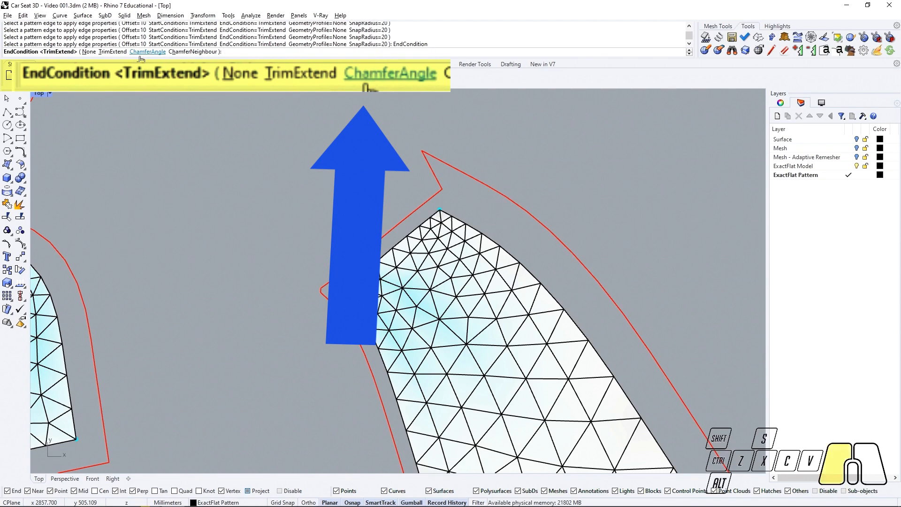
click(142, 52)
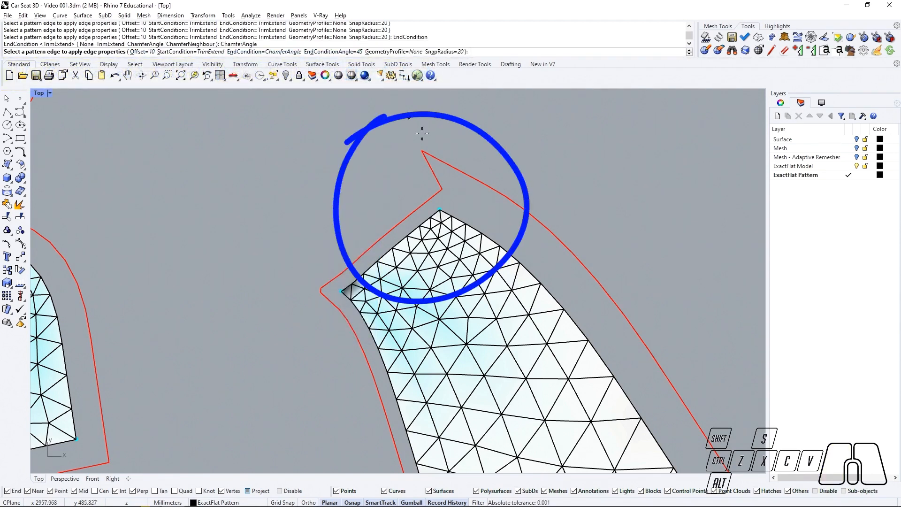
click(464, 221)
scroll(463, 167, down, 3)
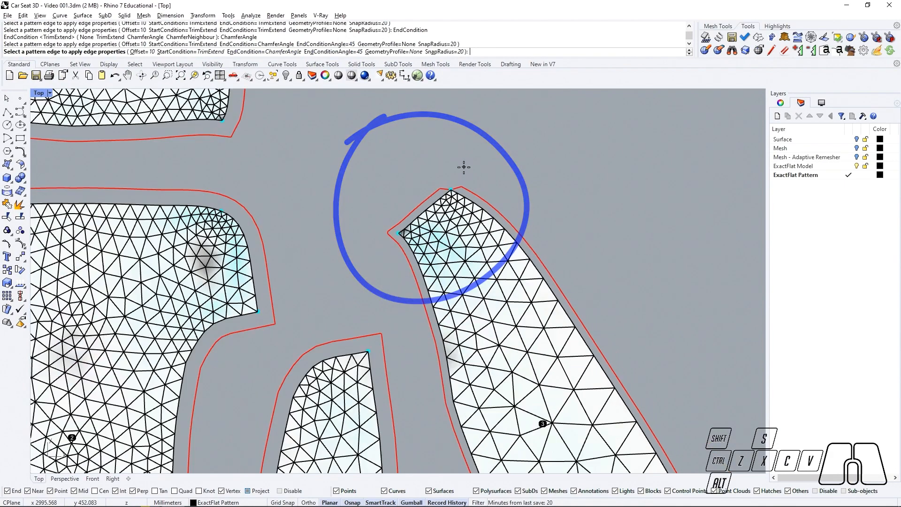
right_drag(462, 167, 453, 131)
key(Return)
Delete all pattern edges of the lowest piece, below piece 2, with EFDeleteAllPatternEdges.
scroll(459, 135, down, 6)
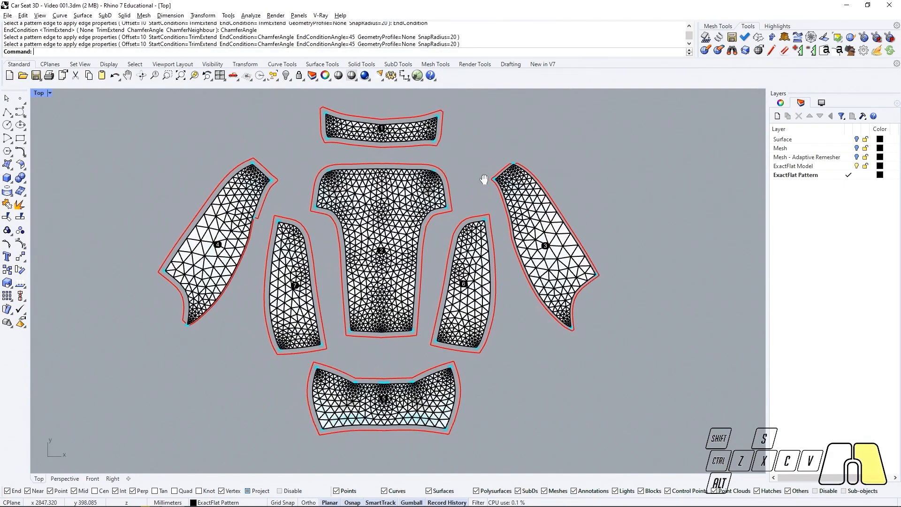
right_drag(483, 181, 482, 211)
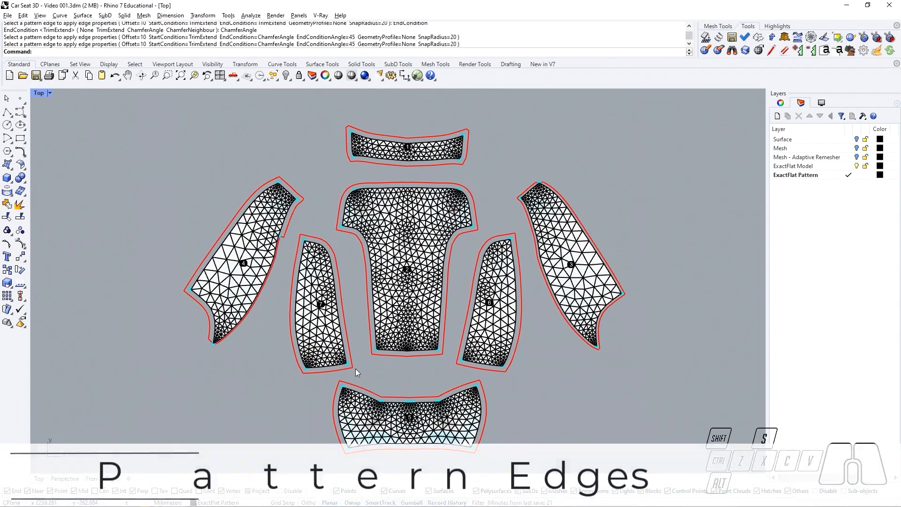
scroll(356, 368, up, 6)
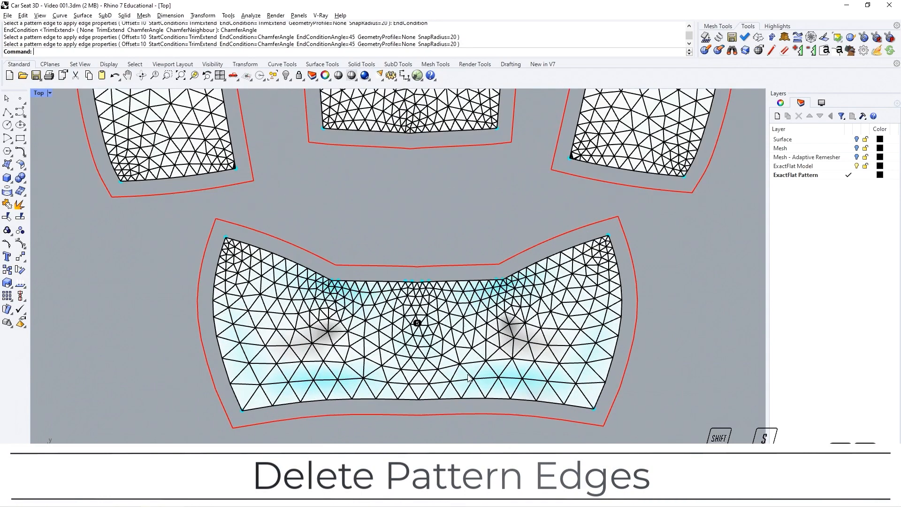
right_drag(449, 316, 428, 333)
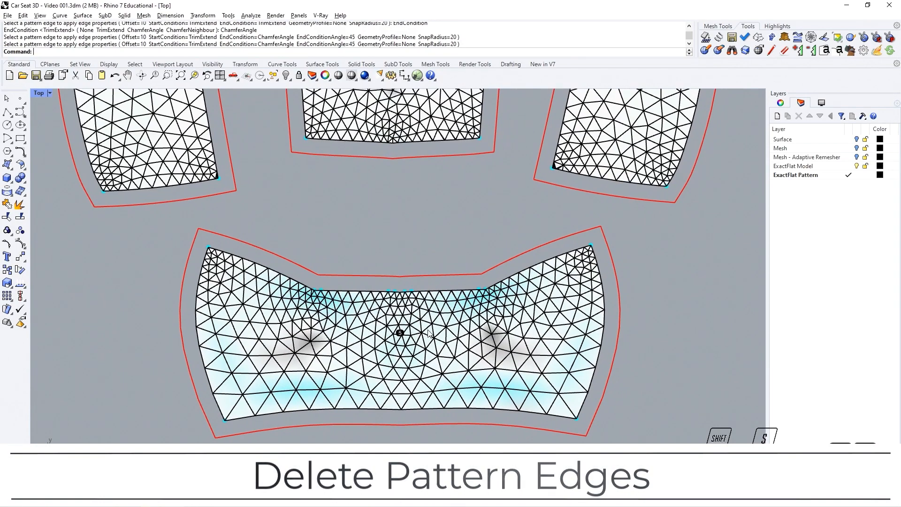
text(EFDeleteAllPatternEdges)
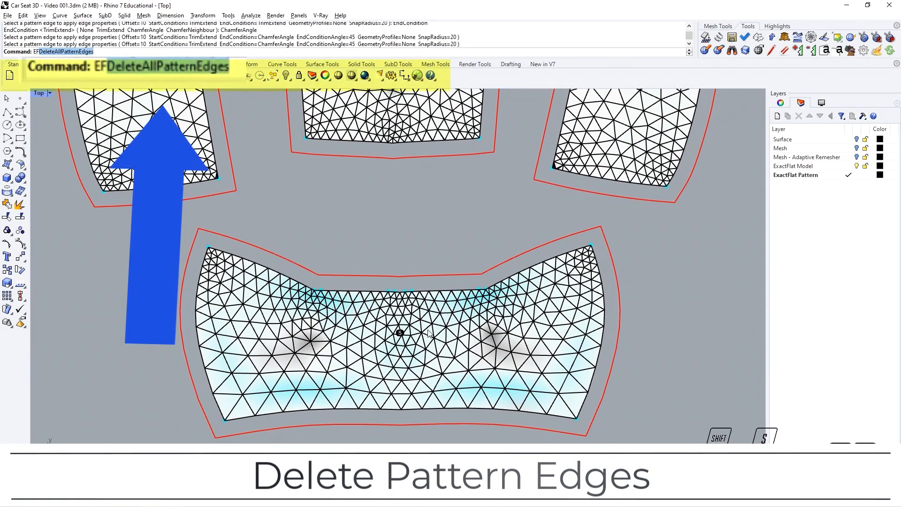
key(Return)
click(428, 333)
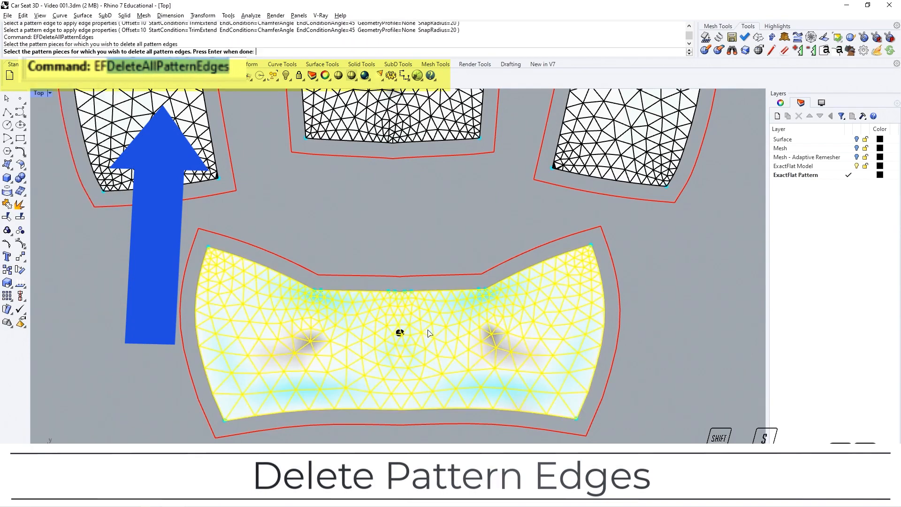
key(Return)
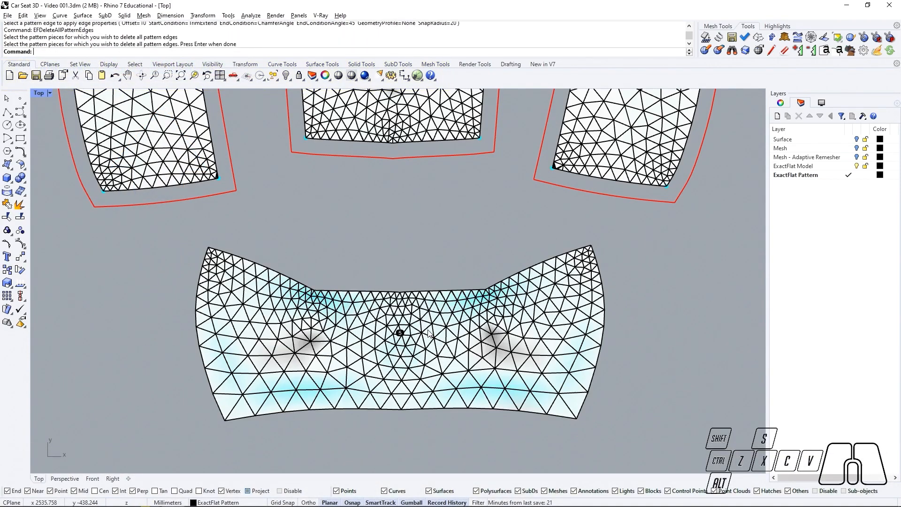
Split the lowest piece's pattern edges by a break angle of 40 with EFSplitPatternEdgeBreakAngle.
text(EFSplitPatternEdge)
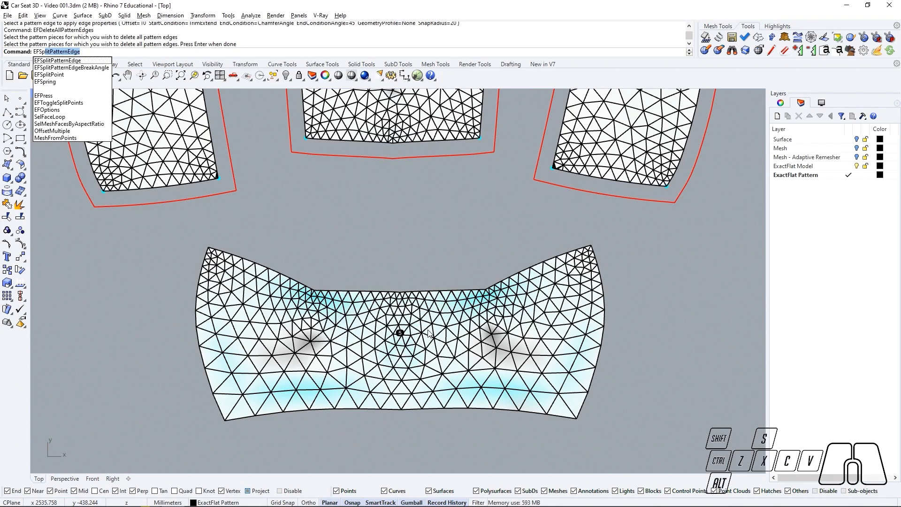
key(Down)
key(Return)
click(428, 334)
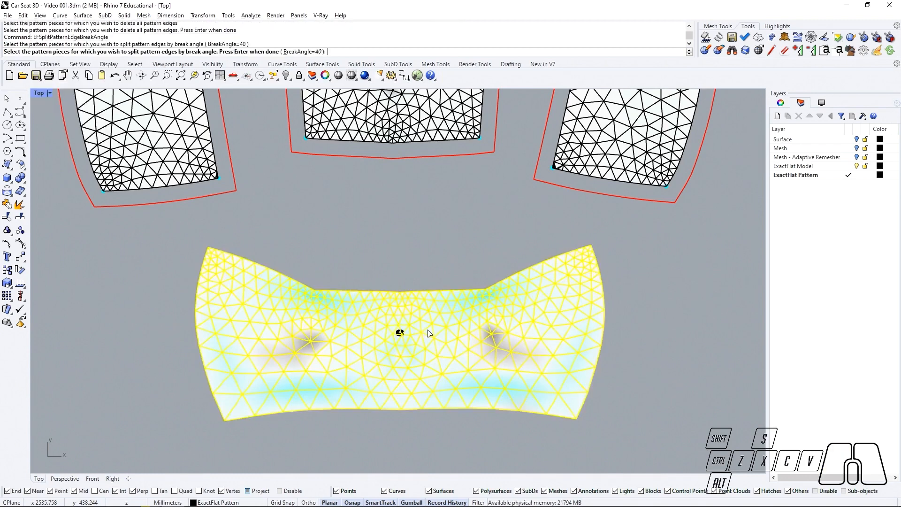
key(Return)
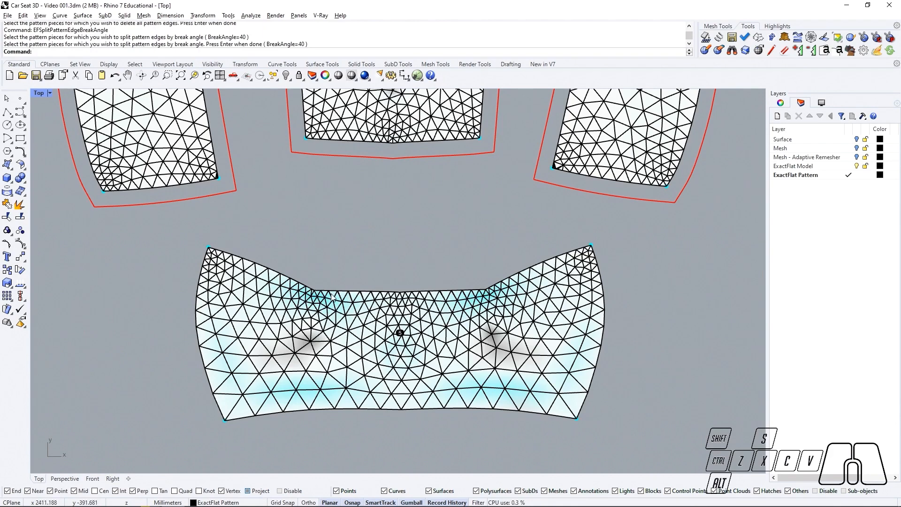
Split the lowest piece's upper pattern edge at its two concave corners with EFSplitPatternEdge.
text(EF)
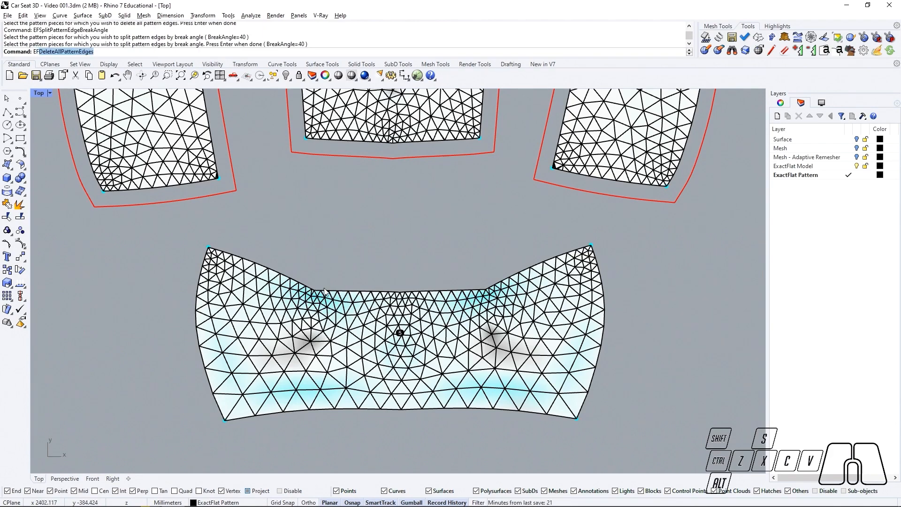
text(Spl)
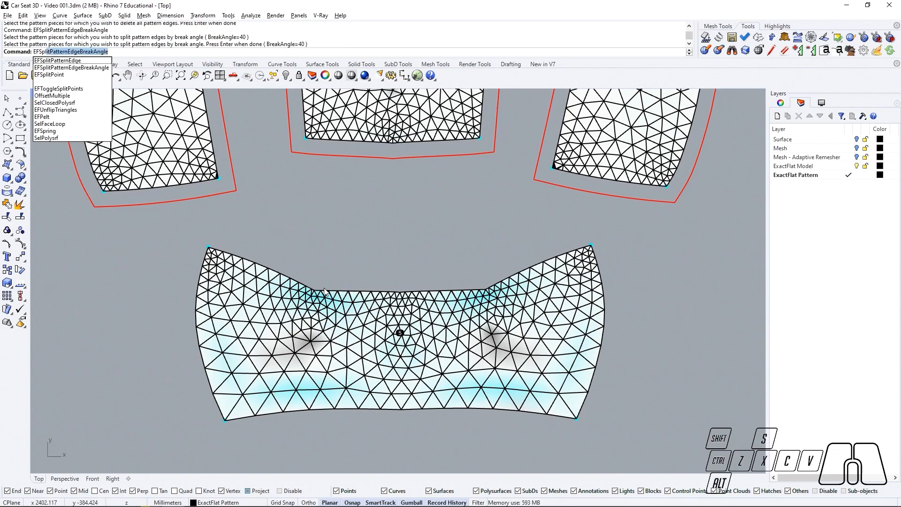
key(Down)
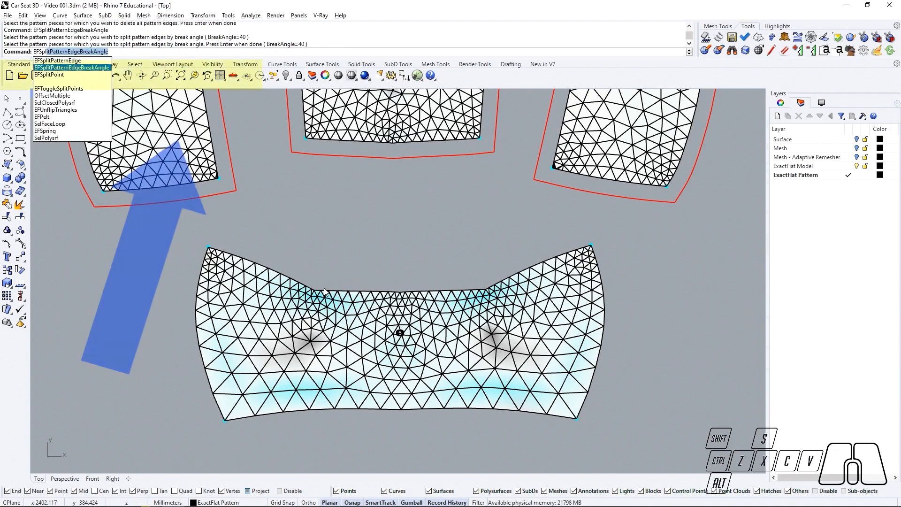
key(Return)
scroll(324, 288, up, 6)
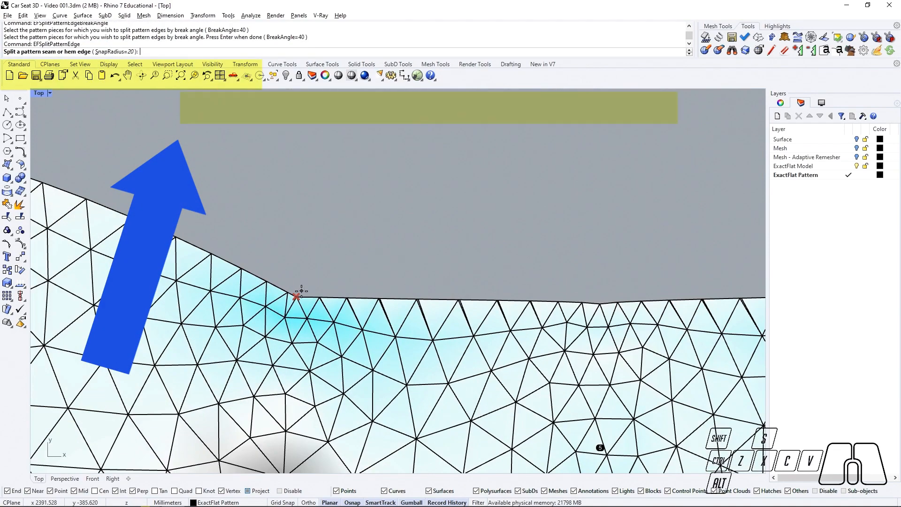
scroll(297, 296, down, 3)
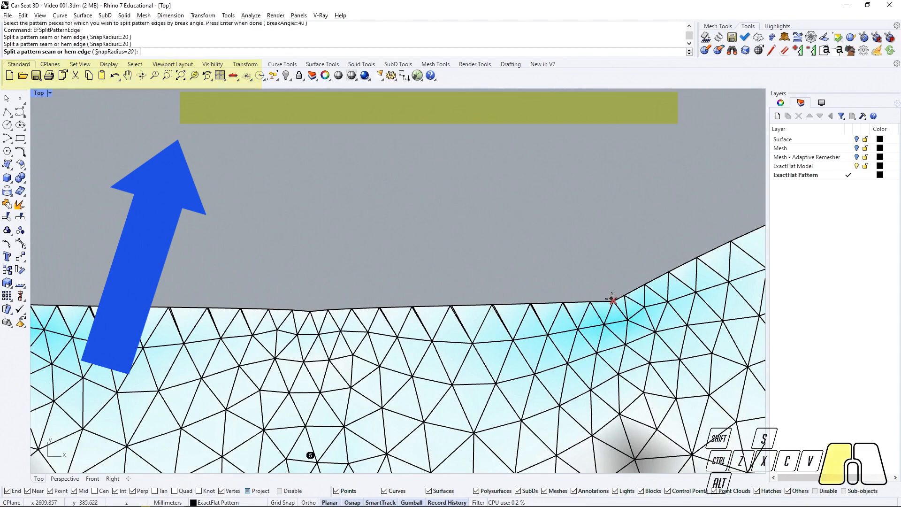
scroll(486, 255, down, 2)
right_click(455, 247)
scroll(455, 247, down, 2)
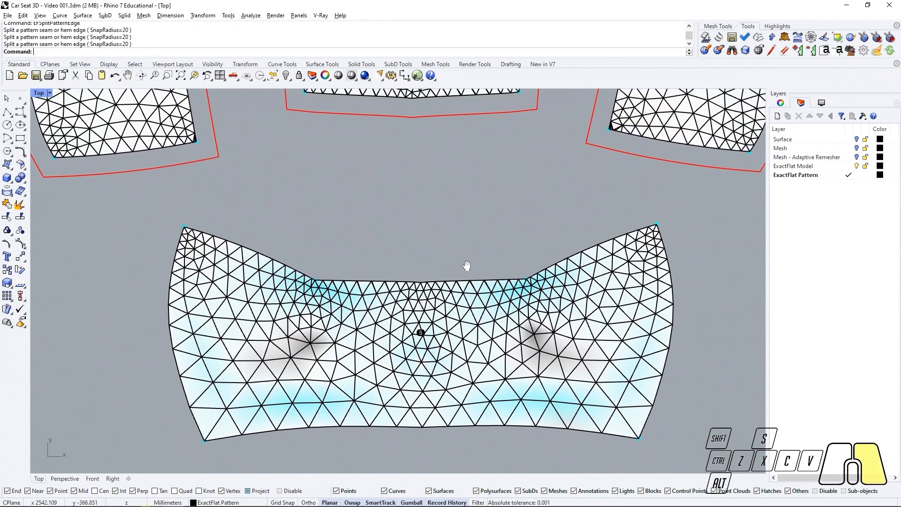
Start EFSetPatternEdgeProperties, set Offset to 20, and apply it to the lowest piece's long bottom edge.
mouse_move(467, 263)
right_down()
mouse_move(479, 258)
mouse_move(457, 258)
right_up()
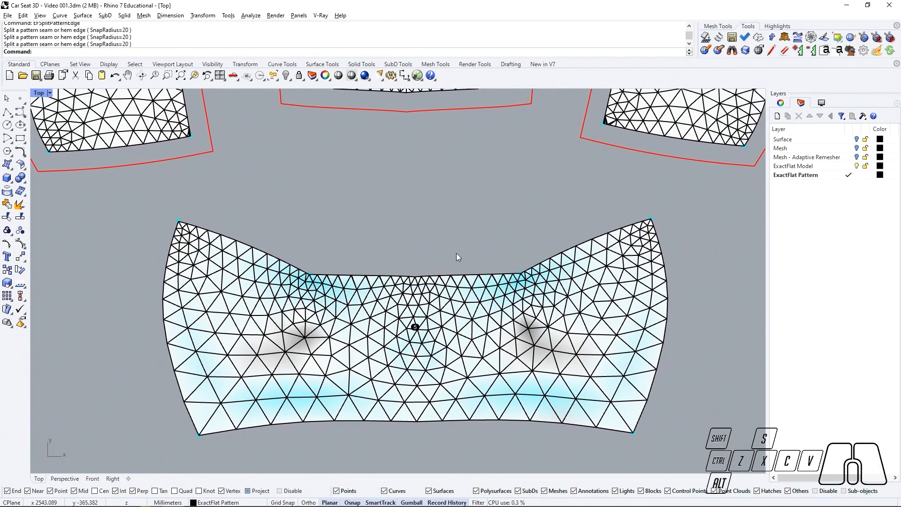
right_drag(461, 263, 436, 283)
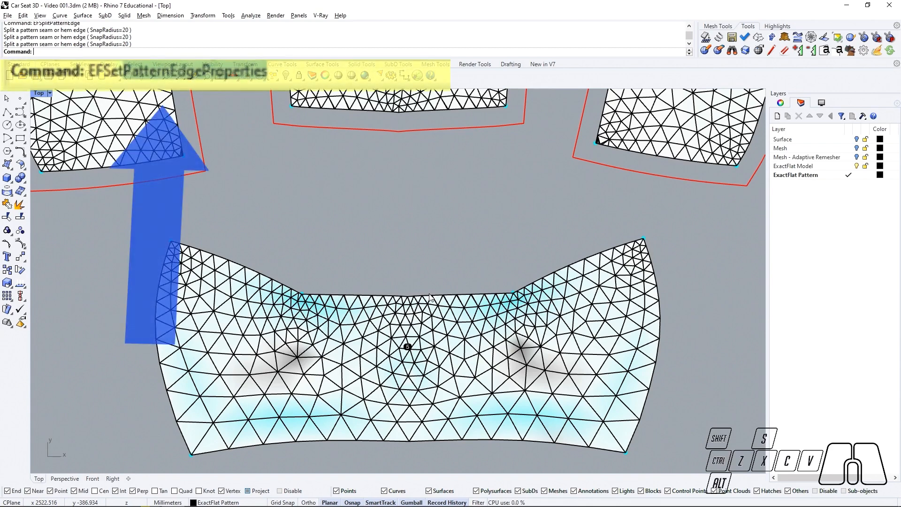
text(EFSetPatternEdgeProperties)
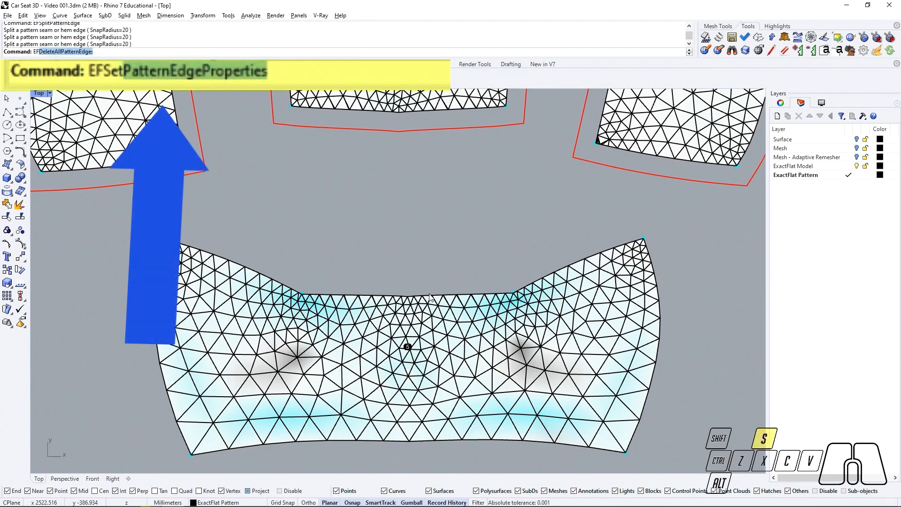
key(Return)
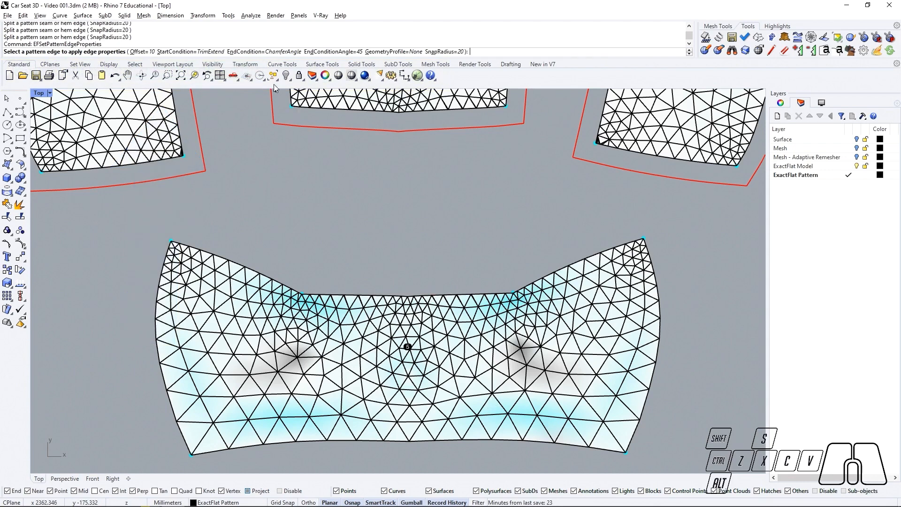
click(145, 52)
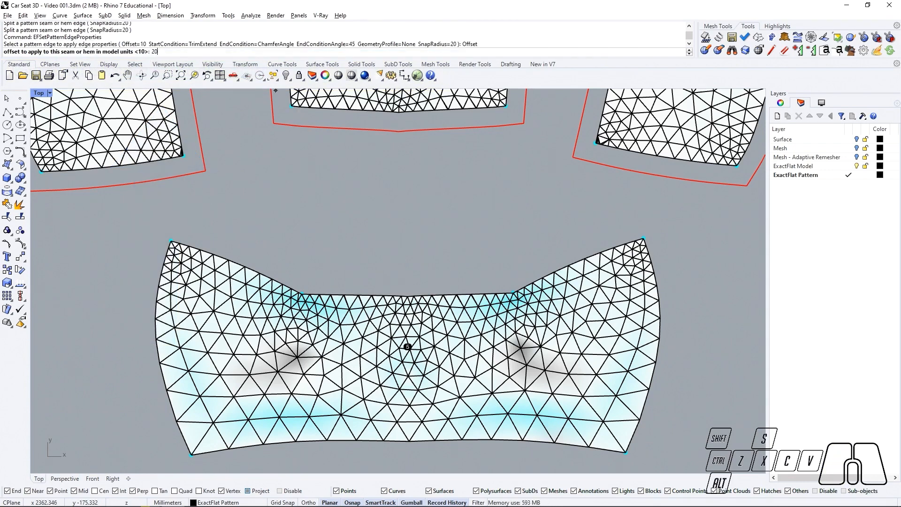
key(Return)
click(425, 432)
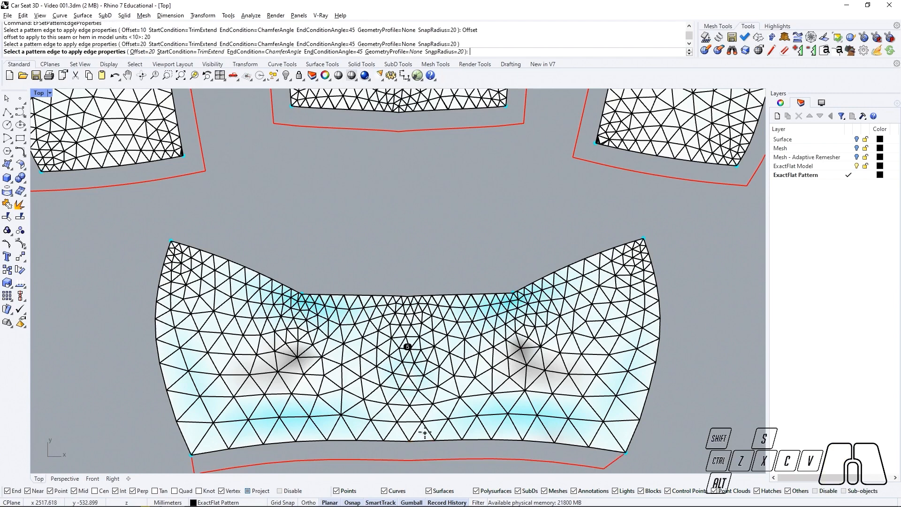
Set StartCondition to ChamferAngle with StartConditionAngle 45, and apply the properties to all six edges of the lowest piece.
scroll(369, 288, down, 2)
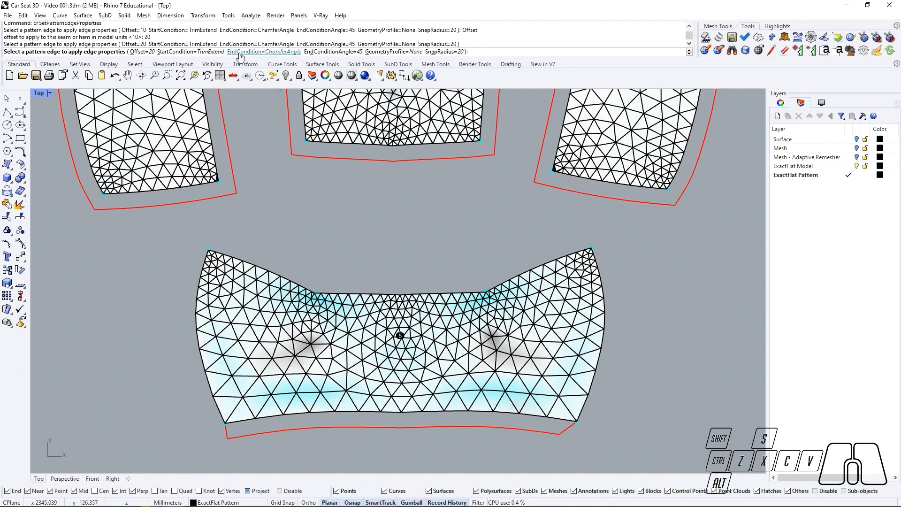
click(211, 52)
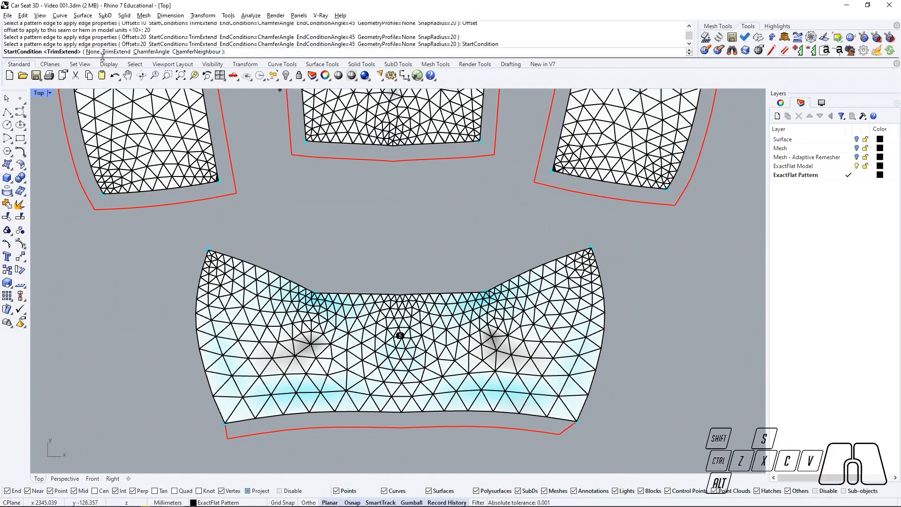
click(145, 52)
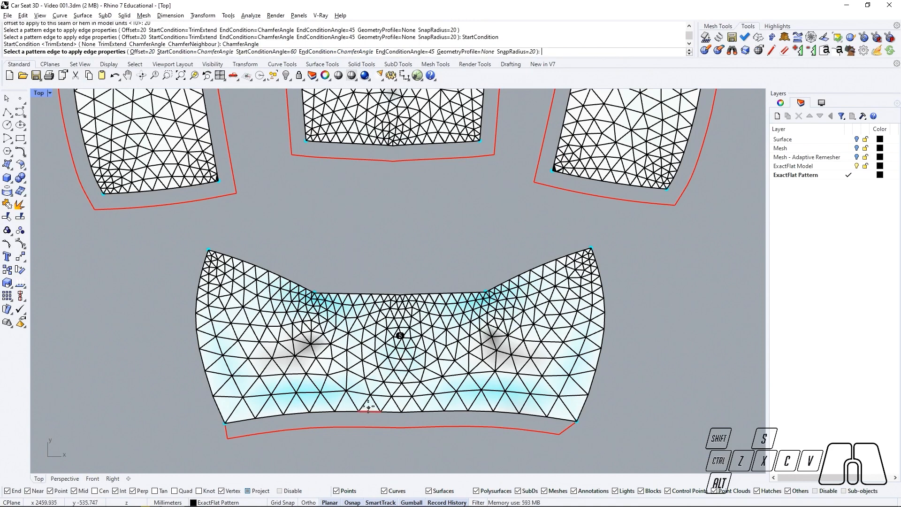
click(277, 52)
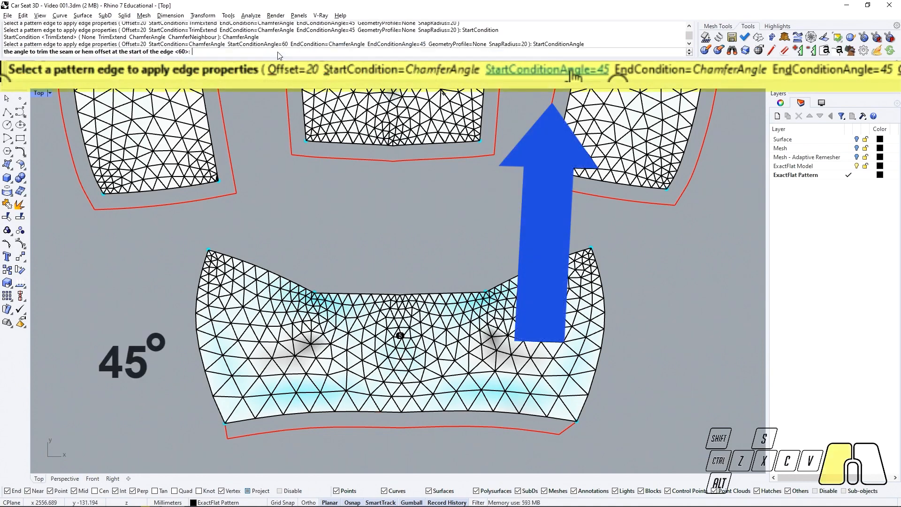
text(45)
key(Return)
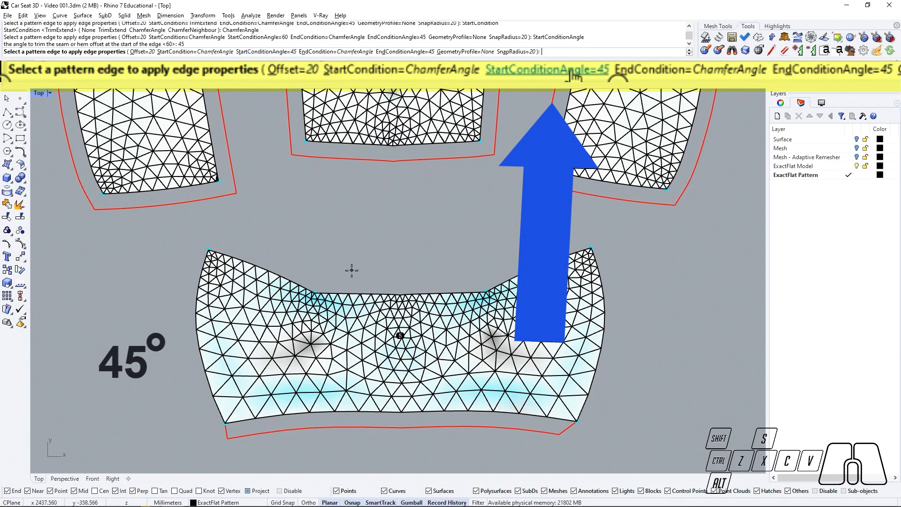
click(204, 359)
click(350, 292)
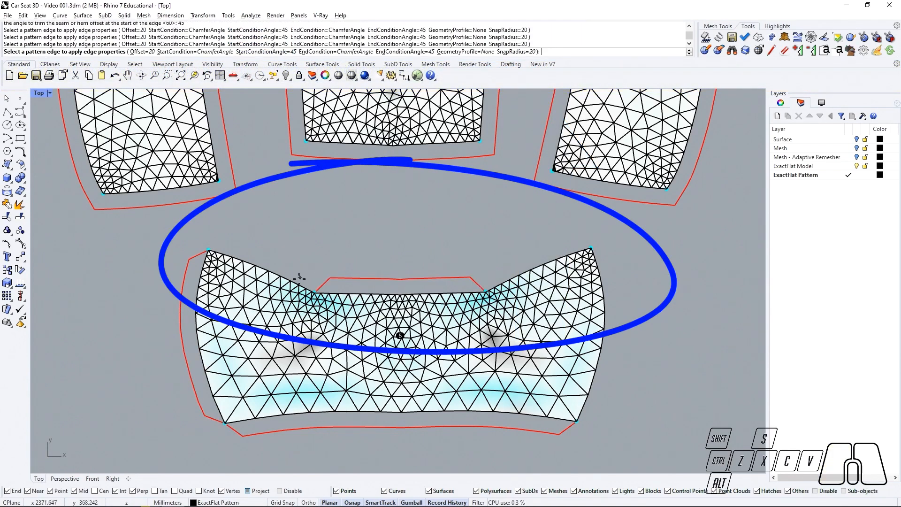
click(517, 272)
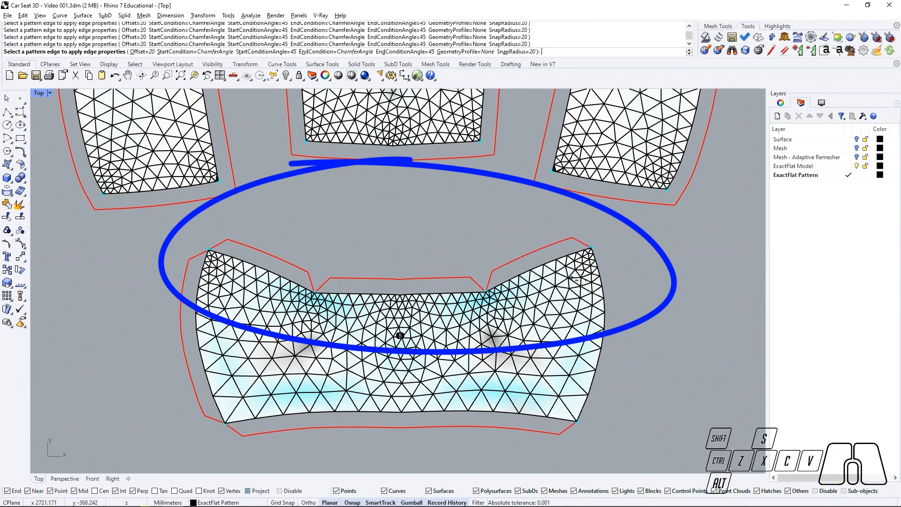
click(604, 278)
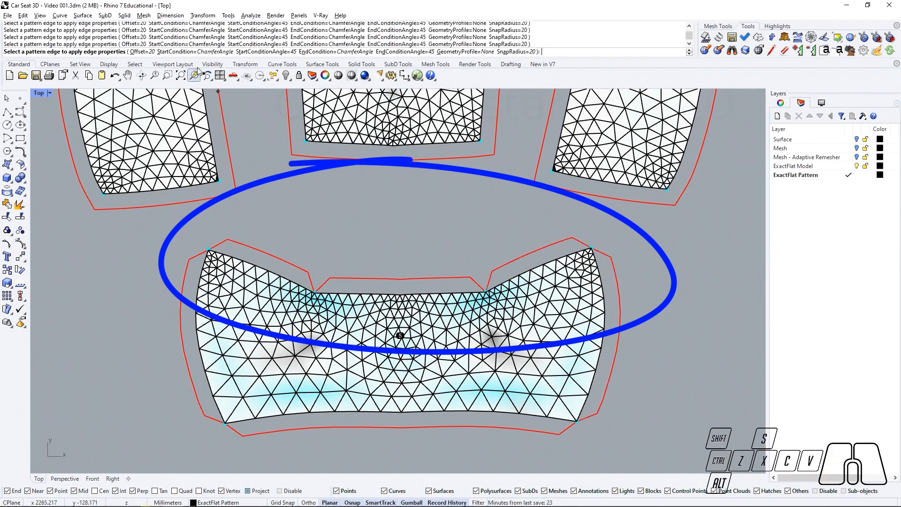
Set Offset to 10, apply it to the lowest piece's three upper edges, and finish editing edge properties.
click(152, 52)
text(10)
key(Return)
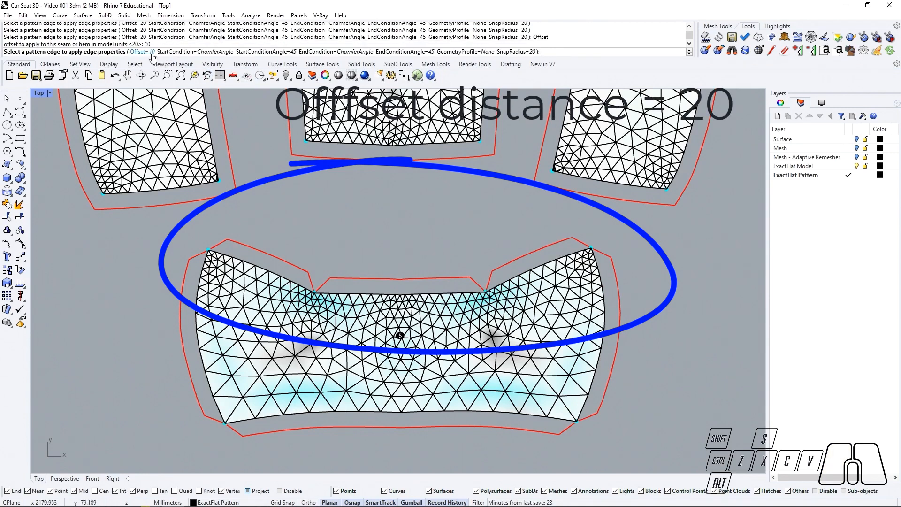
click(282, 276)
click(361, 283)
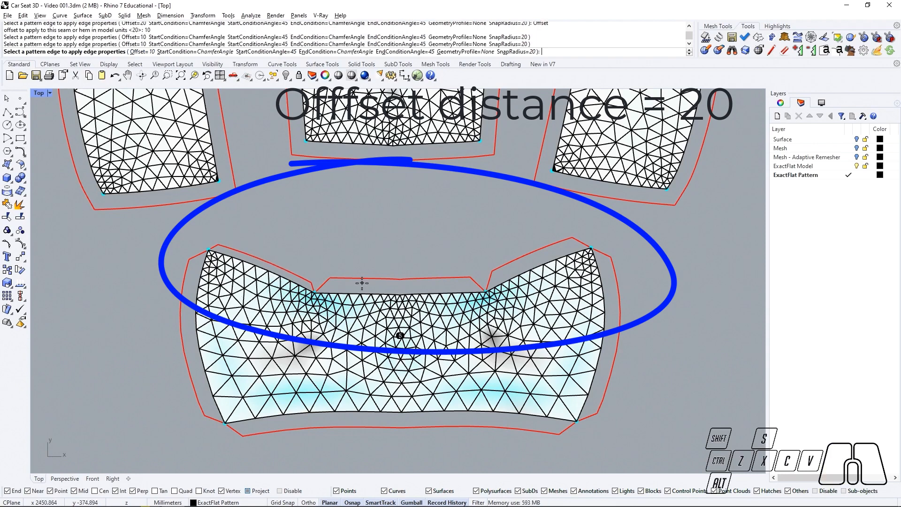
click(365, 292)
click(515, 277)
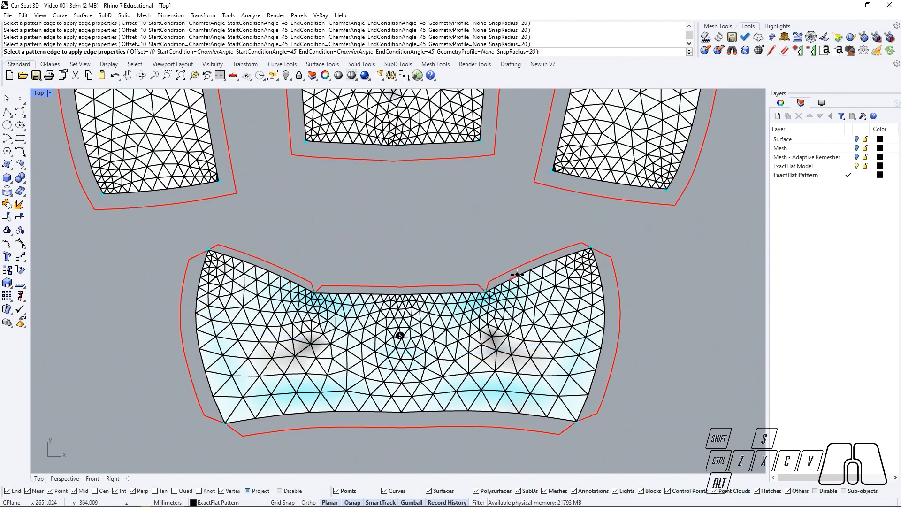
right_click(516, 271)
Add default piece tags to all seven pattern pieces, in the order 3, 6, 5, 2, 7, 4 and 1, and close the piece tag settings.
scroll(514, 268, down, 10)
right_drag(504, 230, 396, 340)
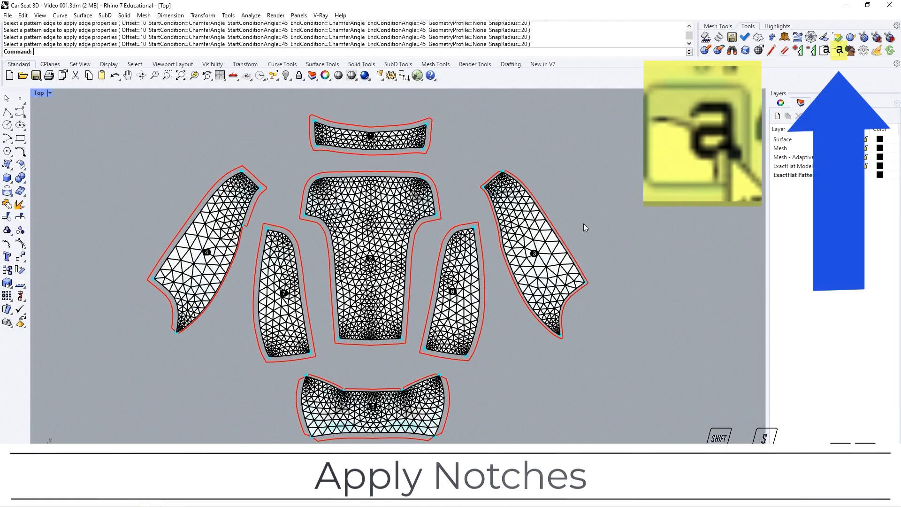
click(837, 50)
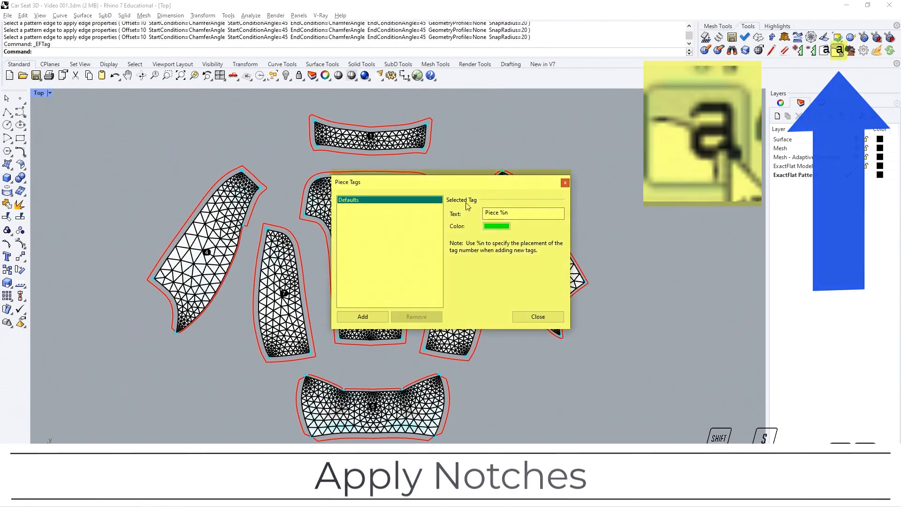
click(364, 319)
click(537, 252)
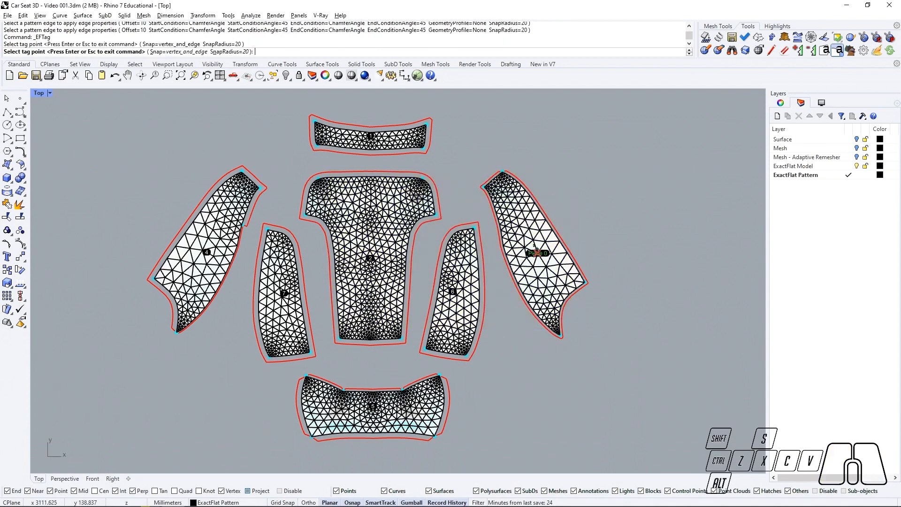
click(463, 288)
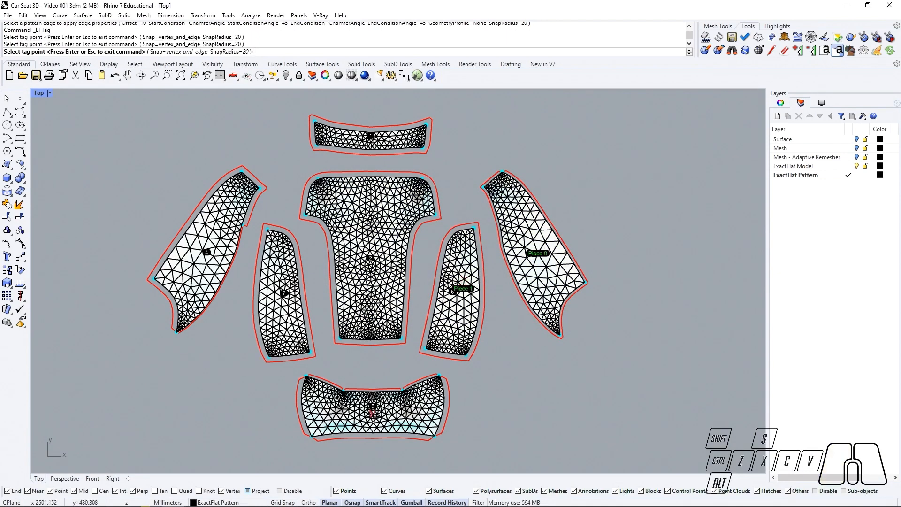
click(371, 414)
click(375, 265)
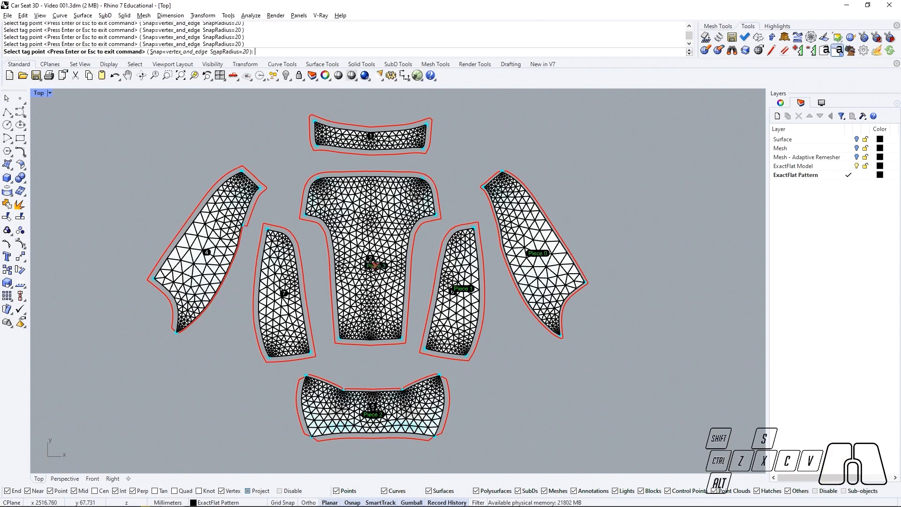
click(292, 305)
click(203, 250)
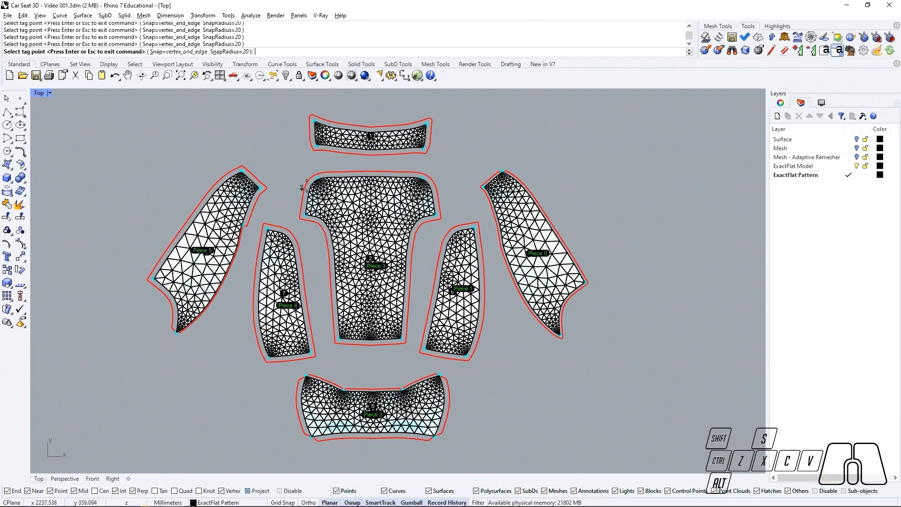
right_click(452, 186)
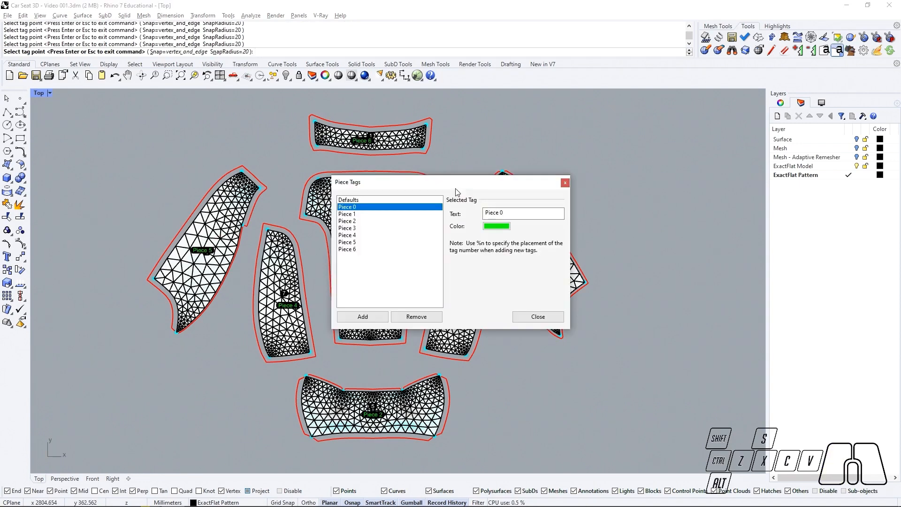
drag(464, 186, 676, 170)
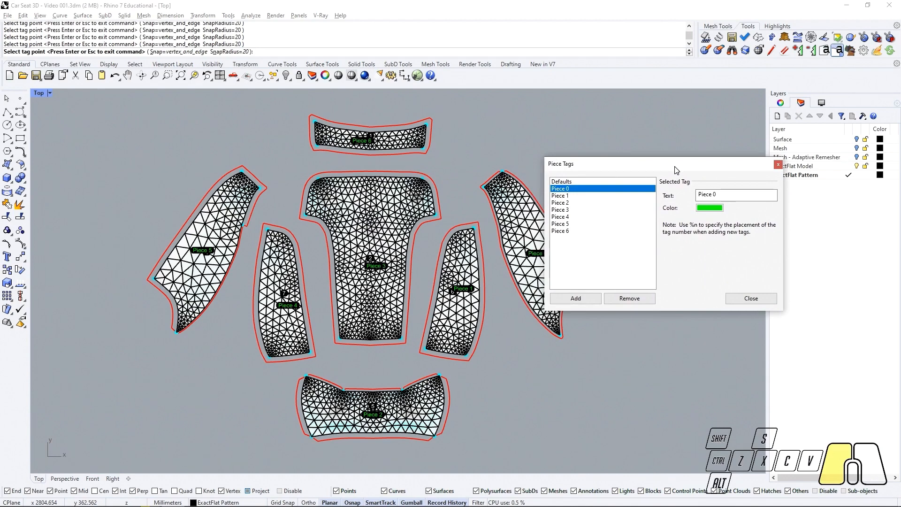
click(740, 298)
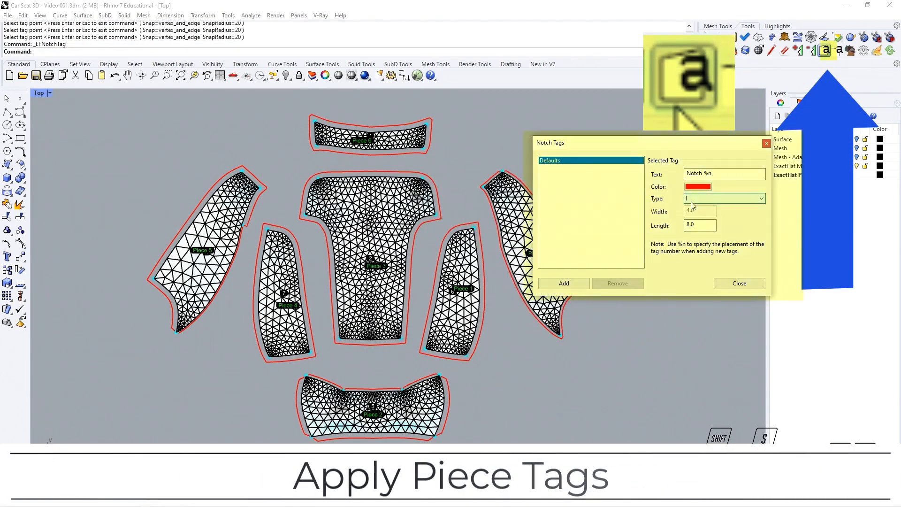
Add four notches of the default I type down the centre panel's right edge, from the upper neck curve to near its lower corner.
click(561, 283)
scroll(385, 213, up, 3)
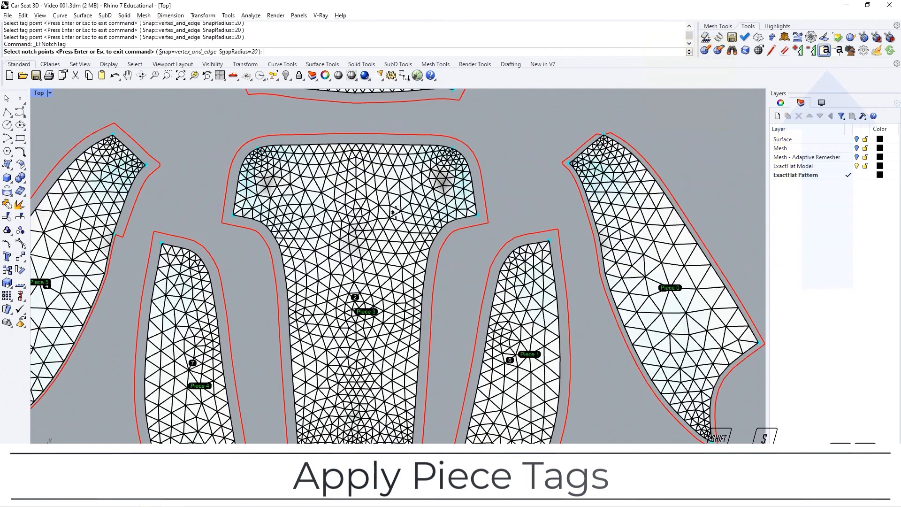
click(425, 269)
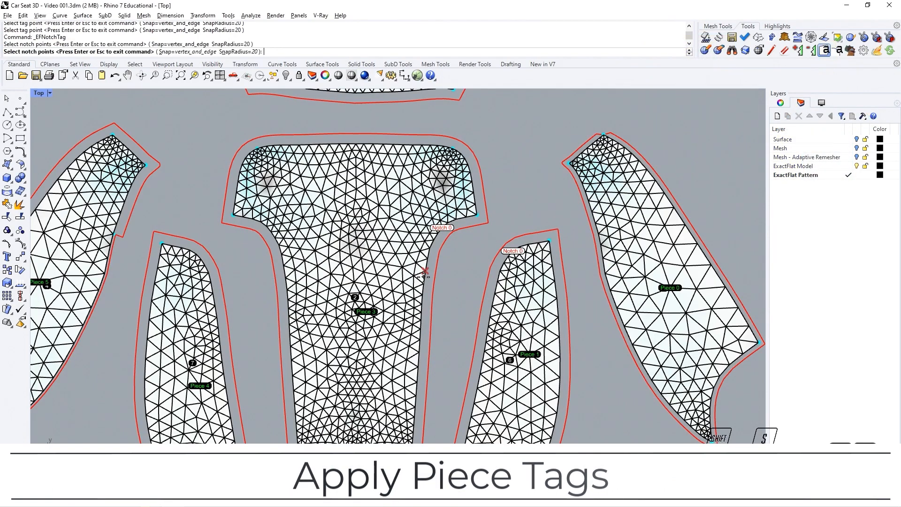
click(425, 270)
click(418, 366)
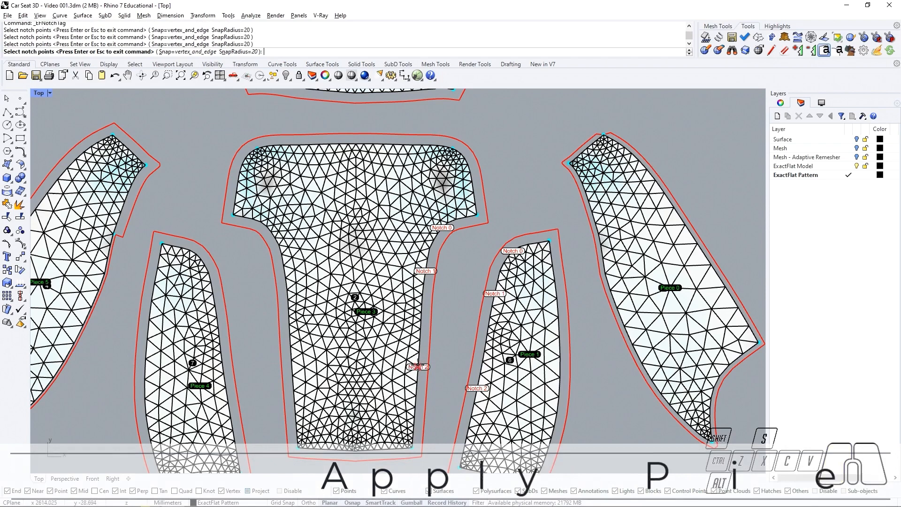
click(415, 425)
key(Return)
Set the notch tag Defaults to Type V and start adding notches with it.
click(534, 235)
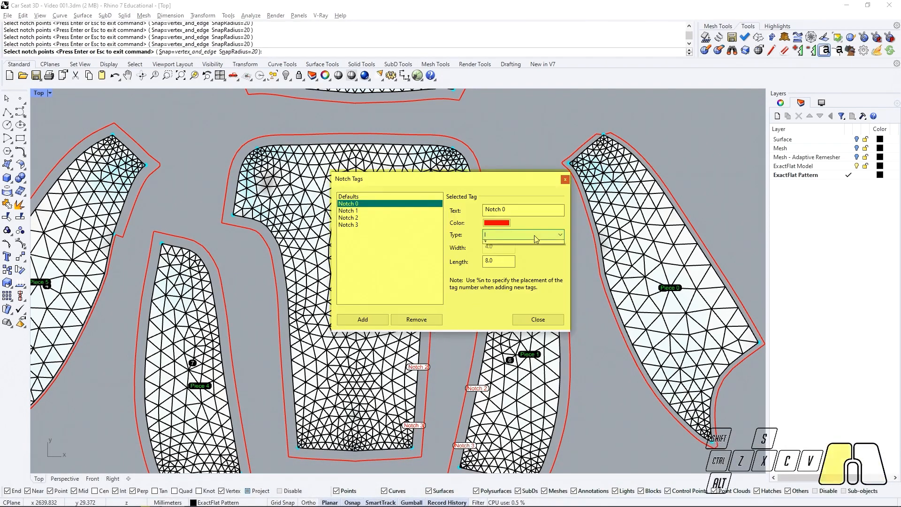
click(534, 236)
click(417, 198)
click(503, 236)
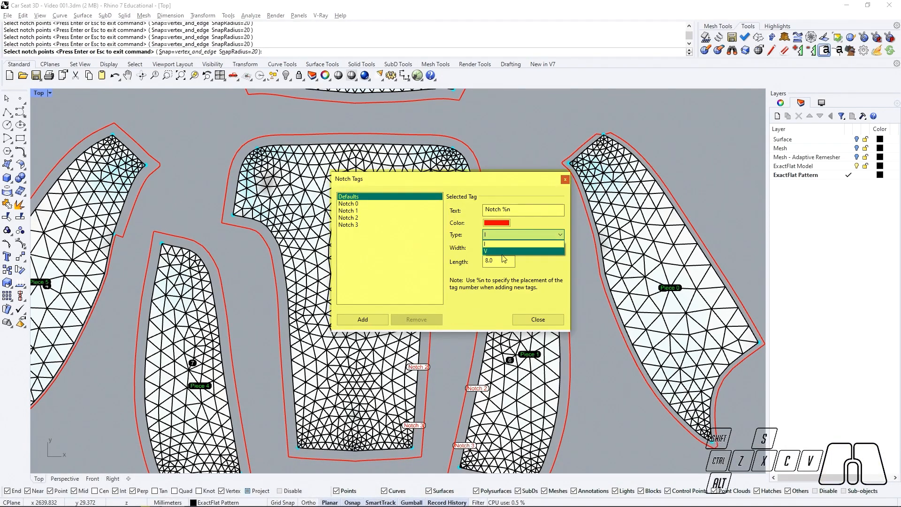
click(488, 252)
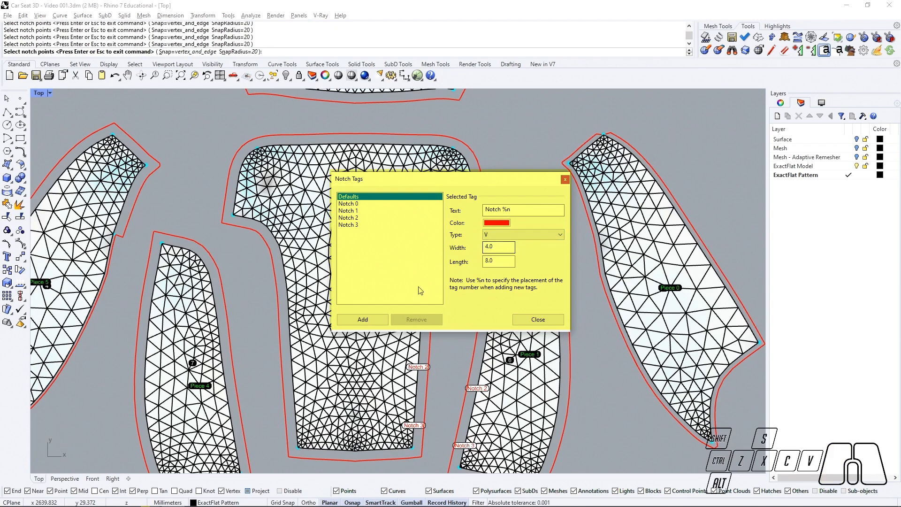
click(370, 320)
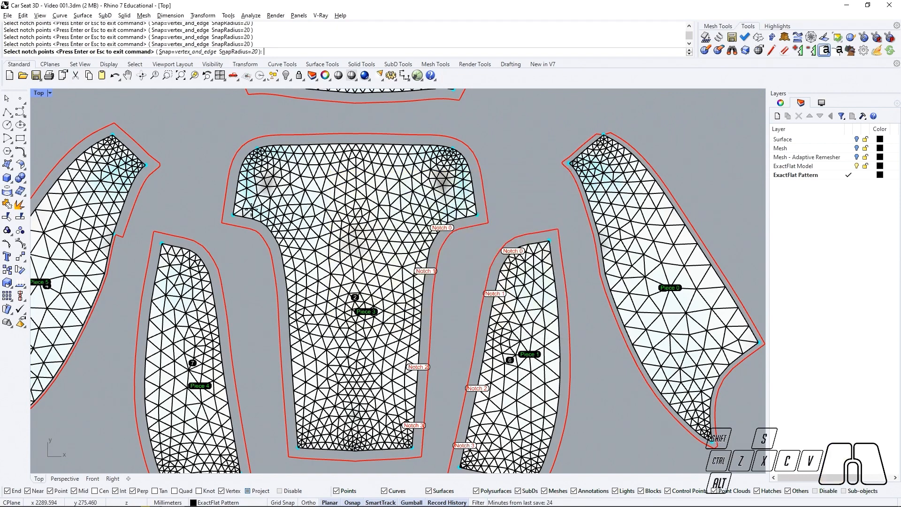
Place four V notches down the centre panel's left edge, mirroring the right-edge spacing, and close the notch tag settings.
click(261, 222)
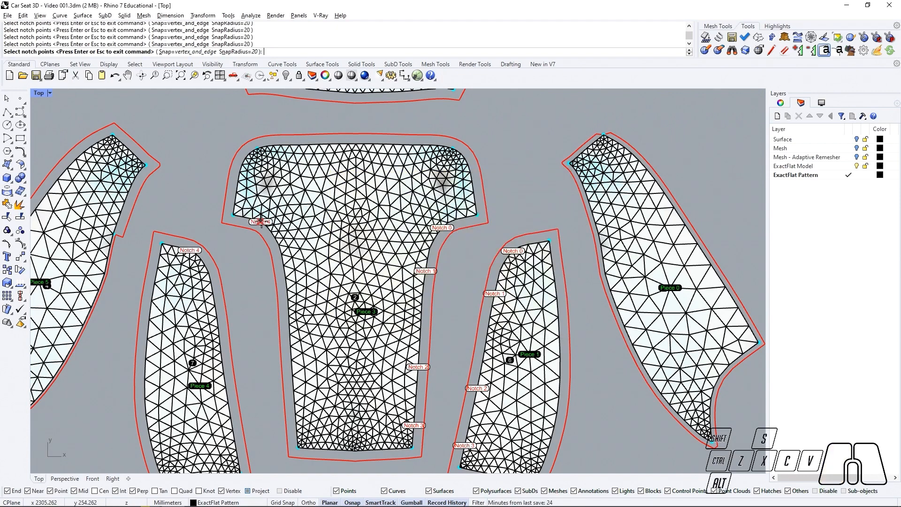
click(285, 278)
right_drag(291, 359, 313, 268)
click(313, 269)
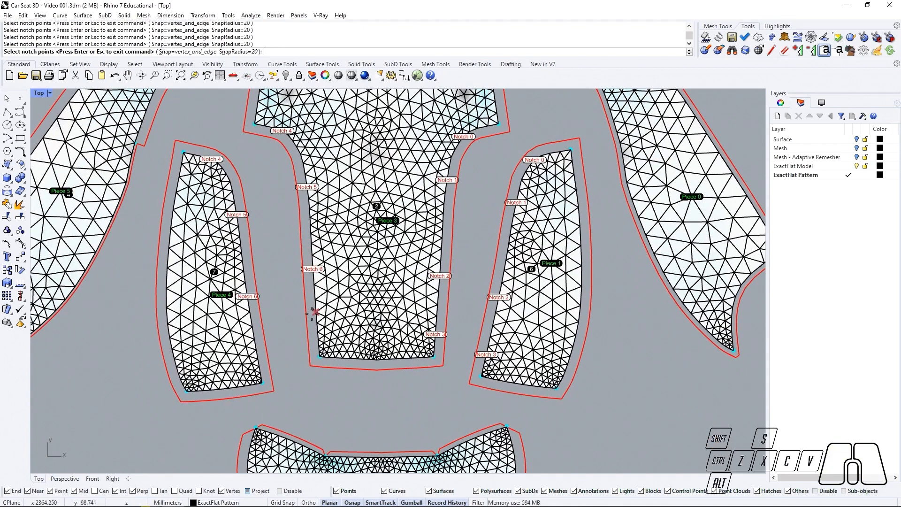
click(314, 331)
key(Return)
click(538, 316)
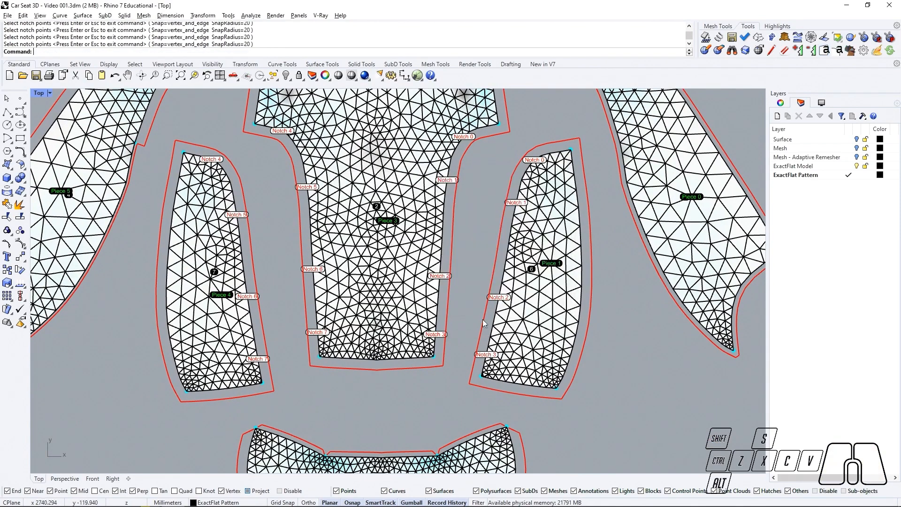
scroll(483, 319, down, 5)
right_drag(424, 276, 438, 297)
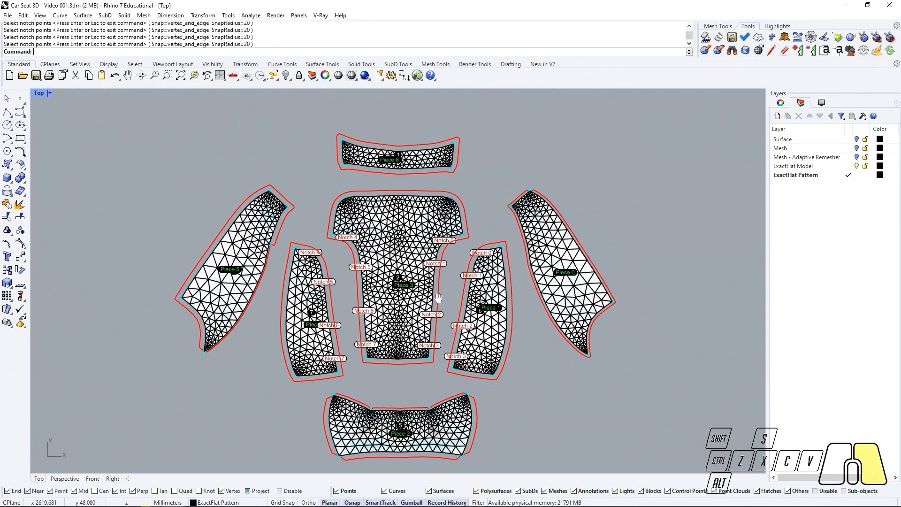
click(630, 164)
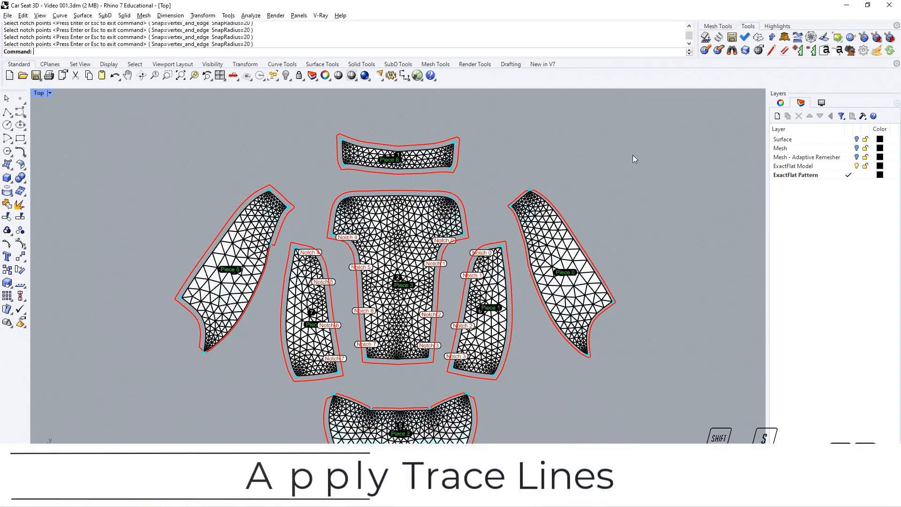
In the four-viewport layout, draw an open degree-5 curve with six control points in Top, following the seam between centre and side panels.
double_click(38, 93)
right_drag(96, 159, 307, 177)
scroll(225, 161, down, 4)
scroll(229, 190, up, 14)
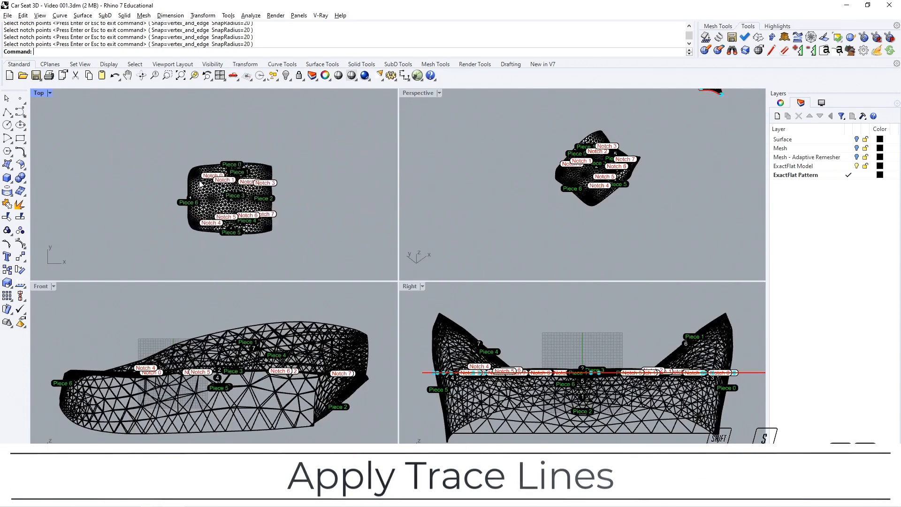
right_drag(262, 157, 220, 195)
click(20, 112)
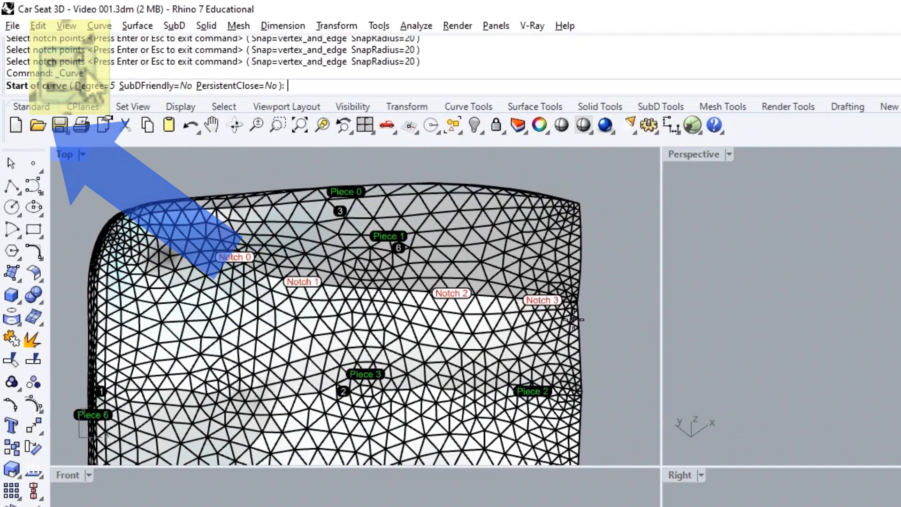
click(573, 319)
click(385, 309)
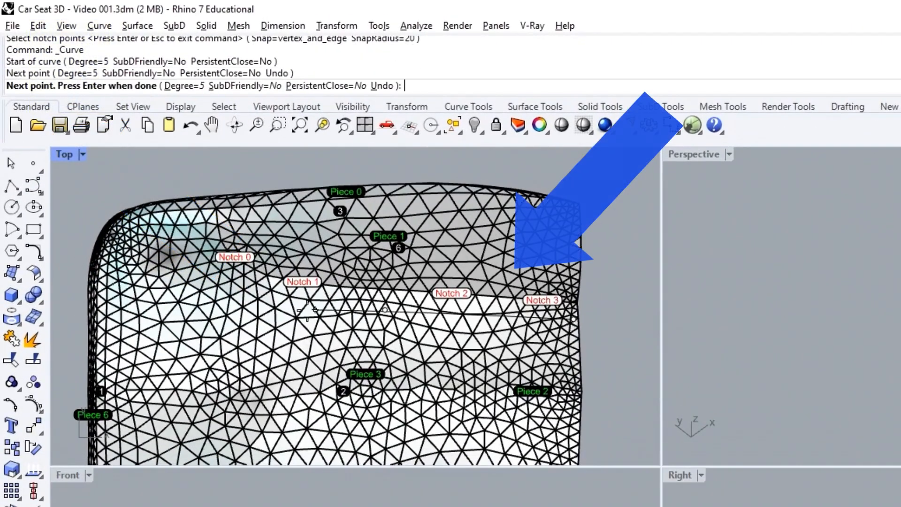
click(280, 308)
click(220, 295)
click(194, 271)
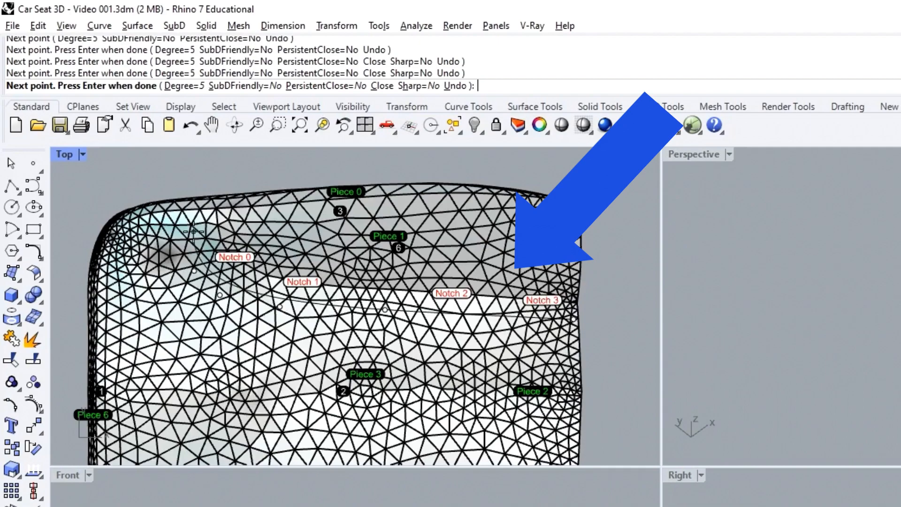
click(191, 221)
key(Return)
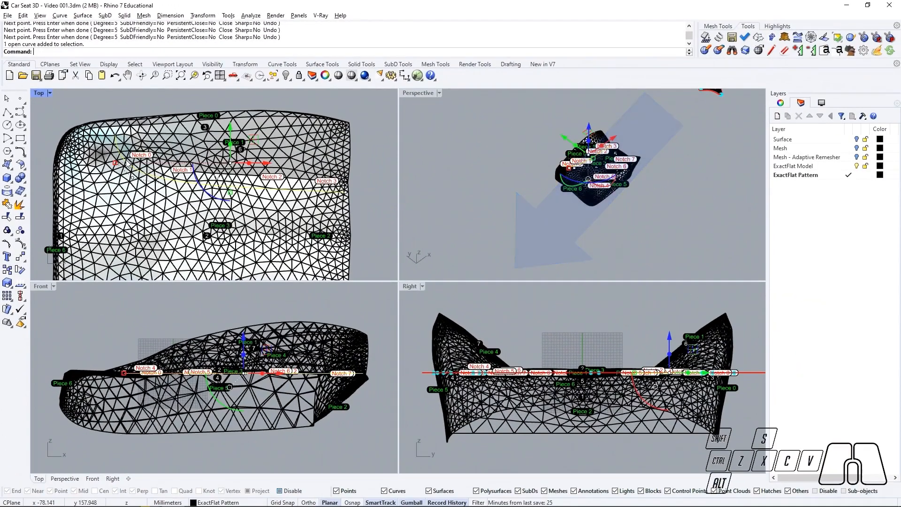
Trace the drawn curve onto the model's centre panel with EFTrace, accepting a curve fit tolerance of 1.
scroll(511, 180, up, 6)
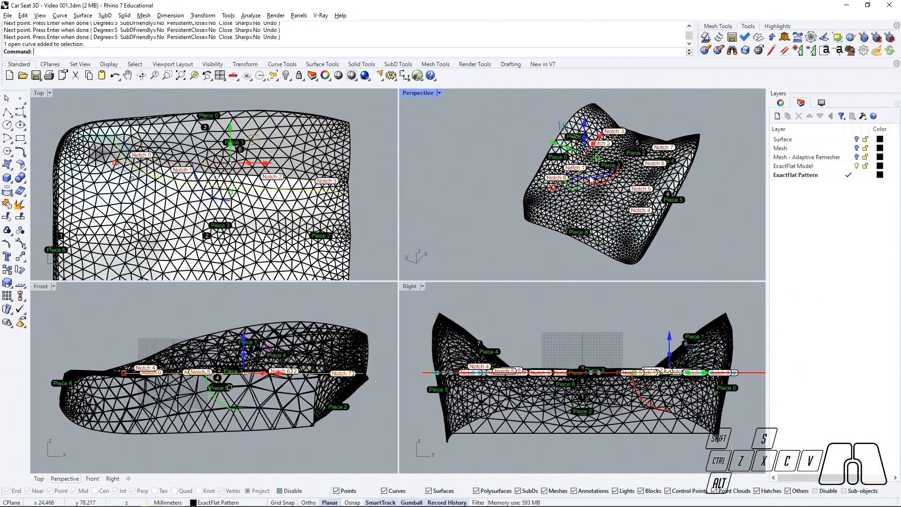
scroll(646, 207, down, 4)
scroll(656, 233, up, 1)
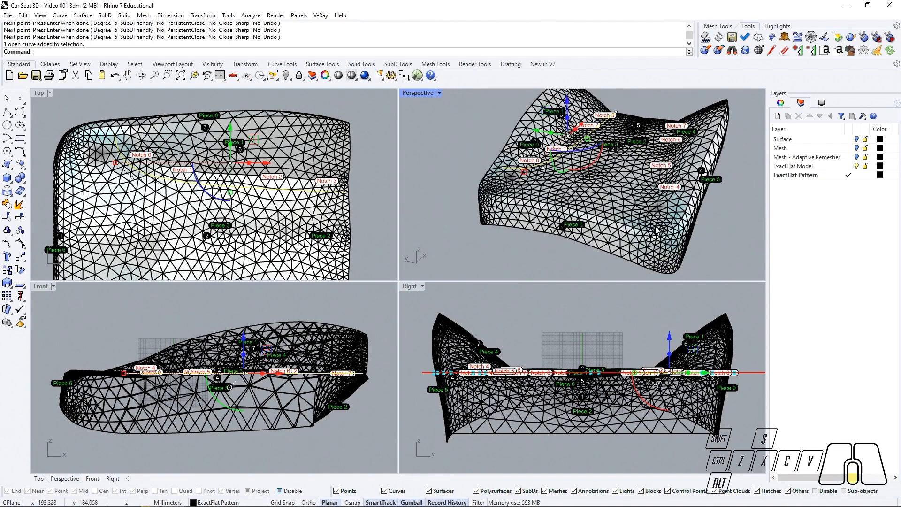
scroll(634, 193, up, 2)
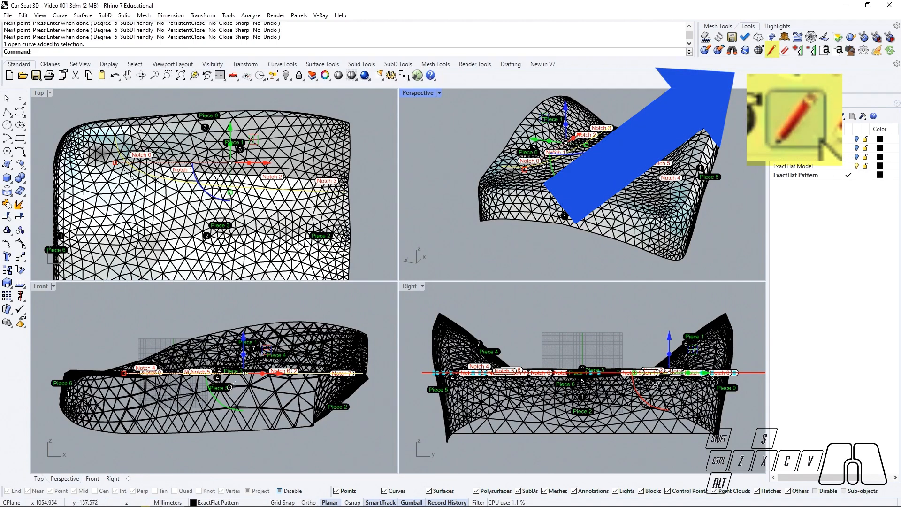
click(772, 50)
right_drag(571, 160, 573, 180)
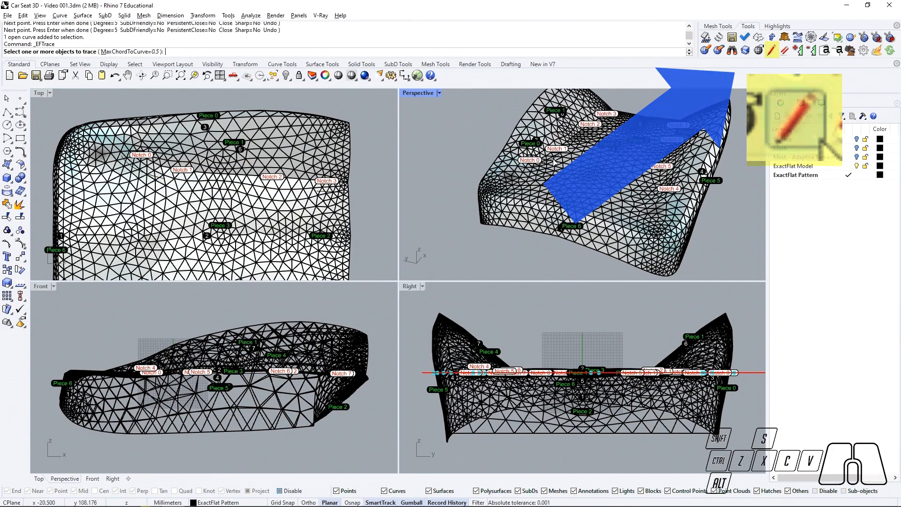
click(625, 170)
key(Return)
click(624, 190)
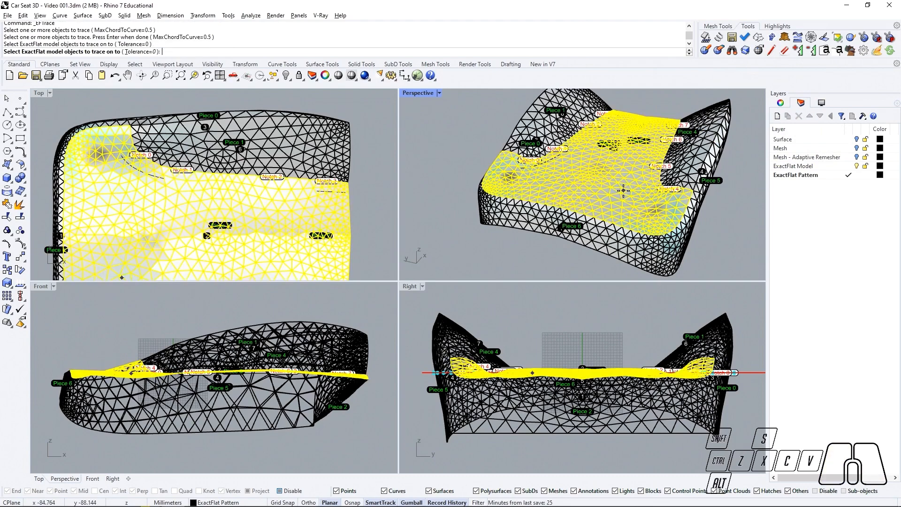
key(Return)
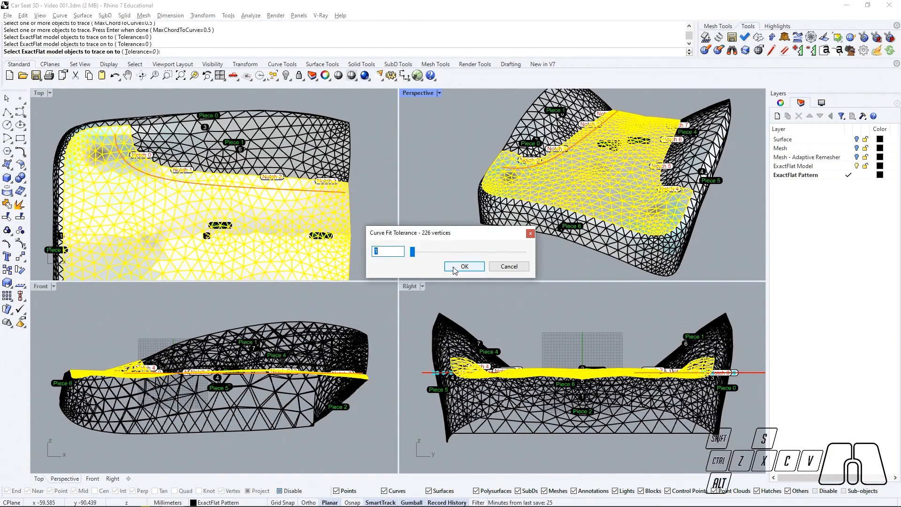
key(Return)
Maximize the Top view and examine the traced line on the flattened centre panel and the whole pattern layout.
double_click(39, 94)
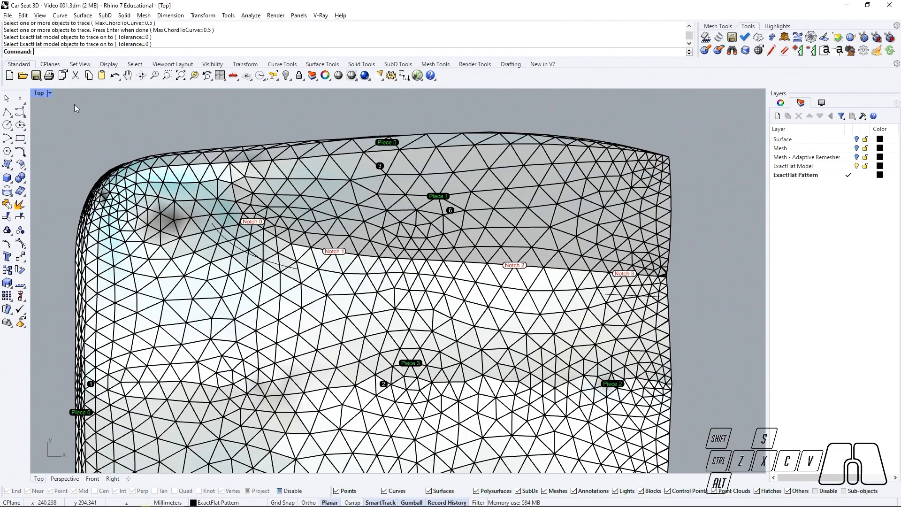
scroll(292, 228, down, 15)
right_drag(399, 256, 297, 279)
scroll(493, 265, up, 8)
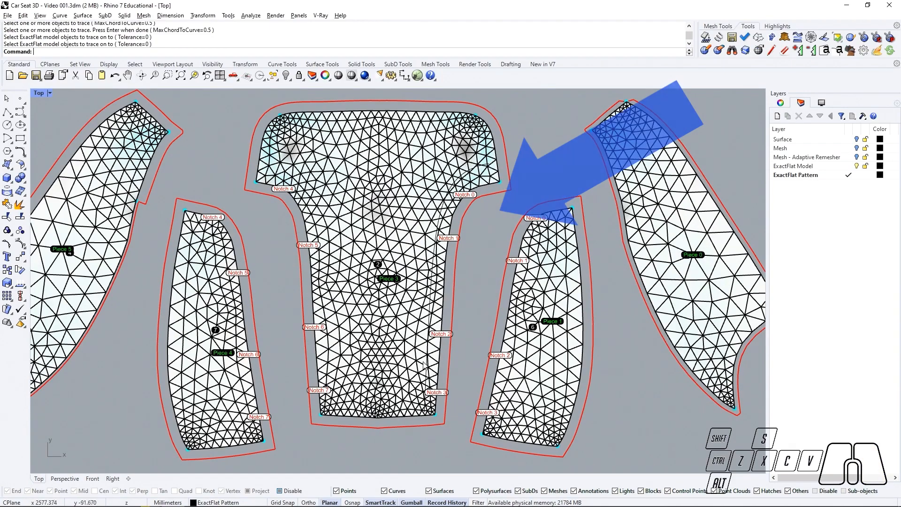
scroll(436, 223, down, 4)
scroll(439, 280, down, 2)
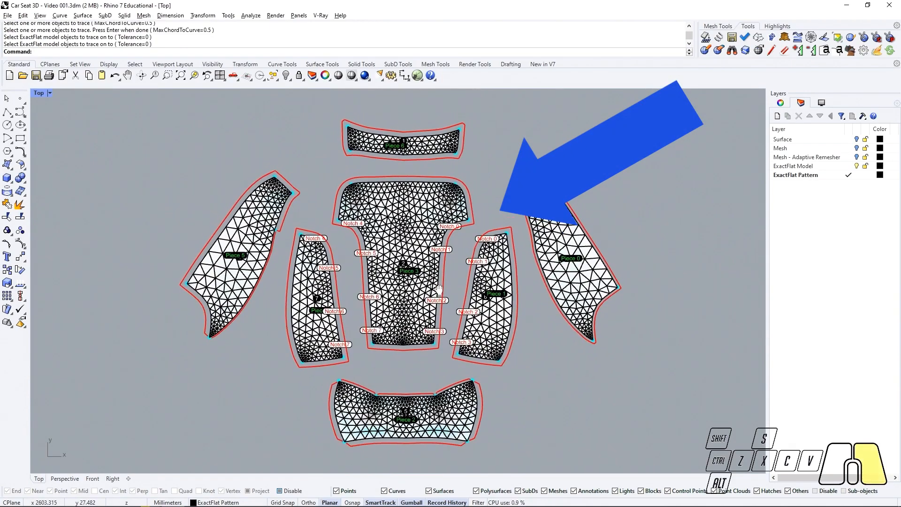
right_drag(438, 288, 436, 290)
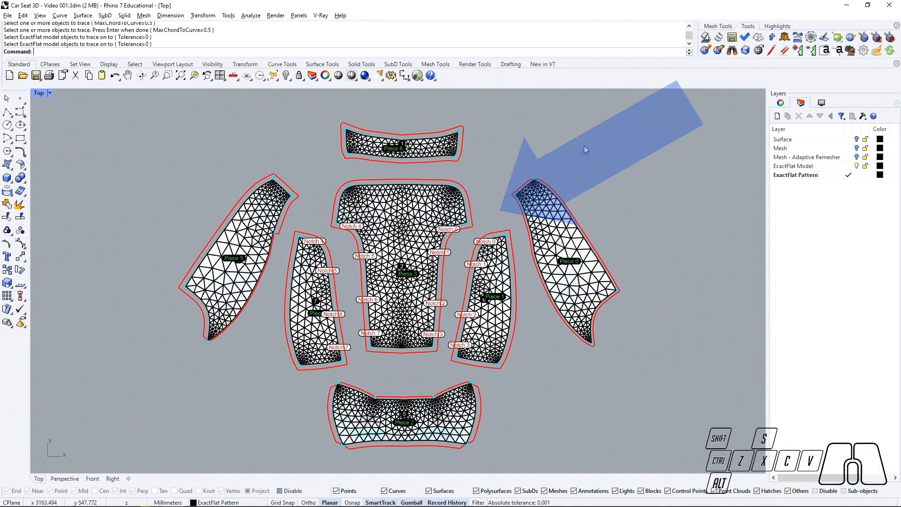
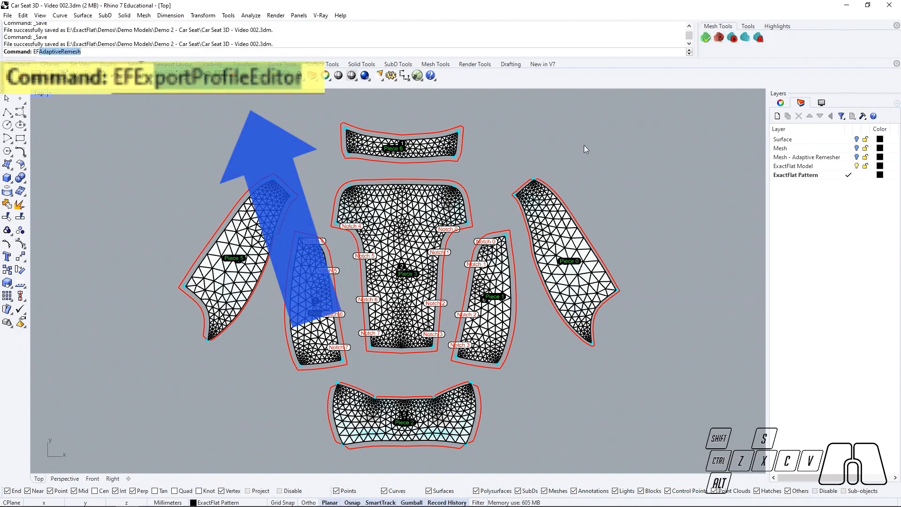
Open the ExactFlat Export Profile Editor and review the ExactFlat Classic and Gerber Cutworks export profiles.
text(EFExportProfileEditor)
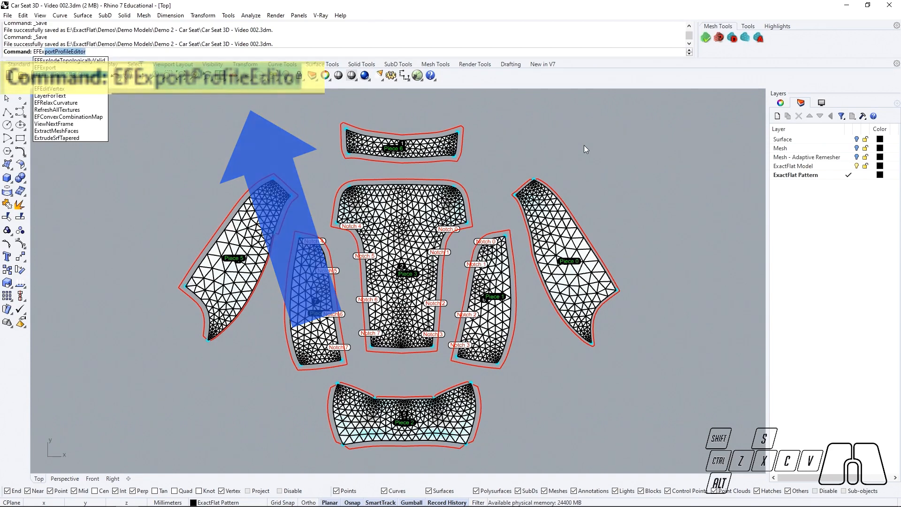
key(Return)
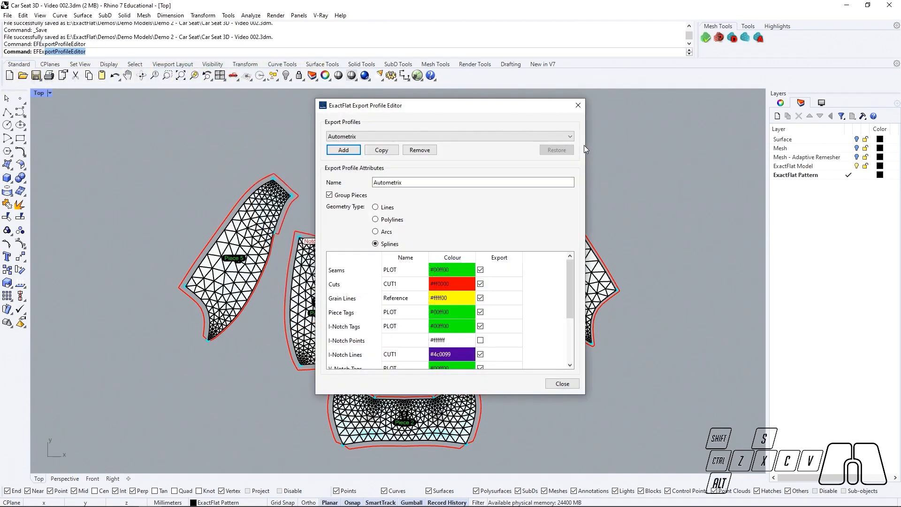
click(571, 137)
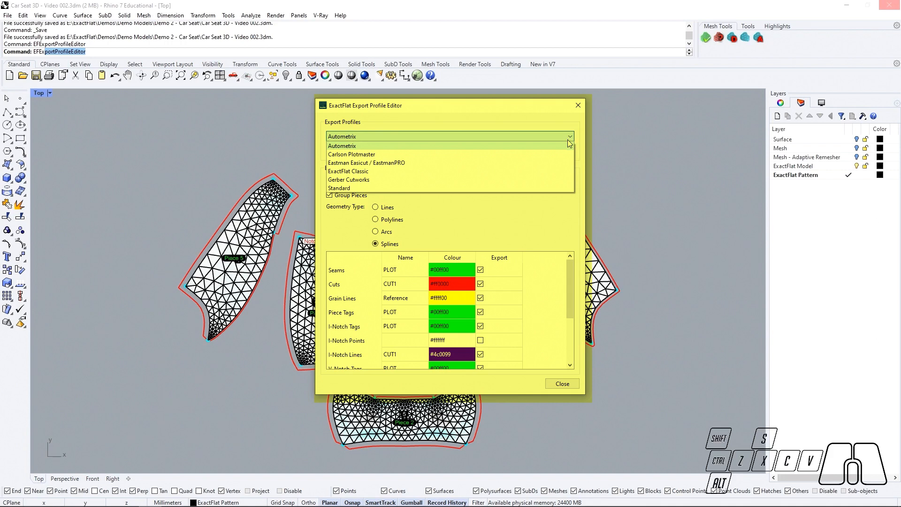
click(555, 172)
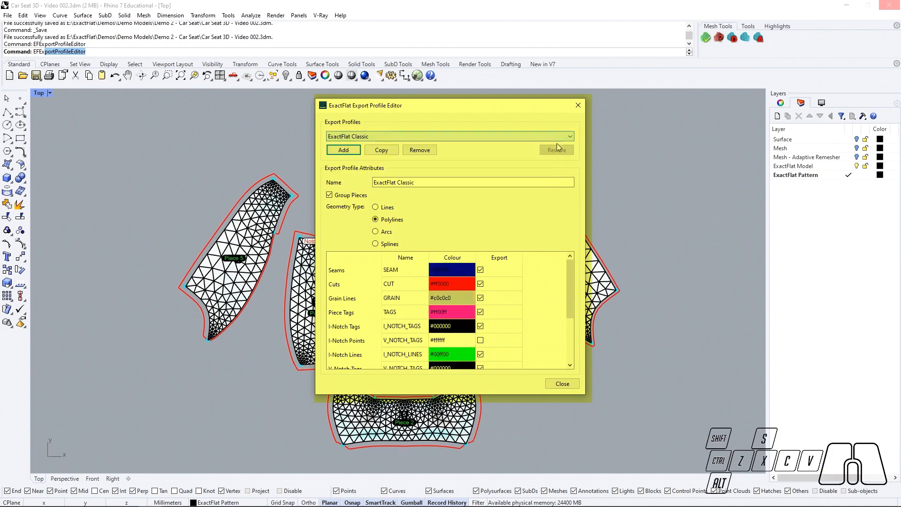
click(556, 137)
click(545, 180)
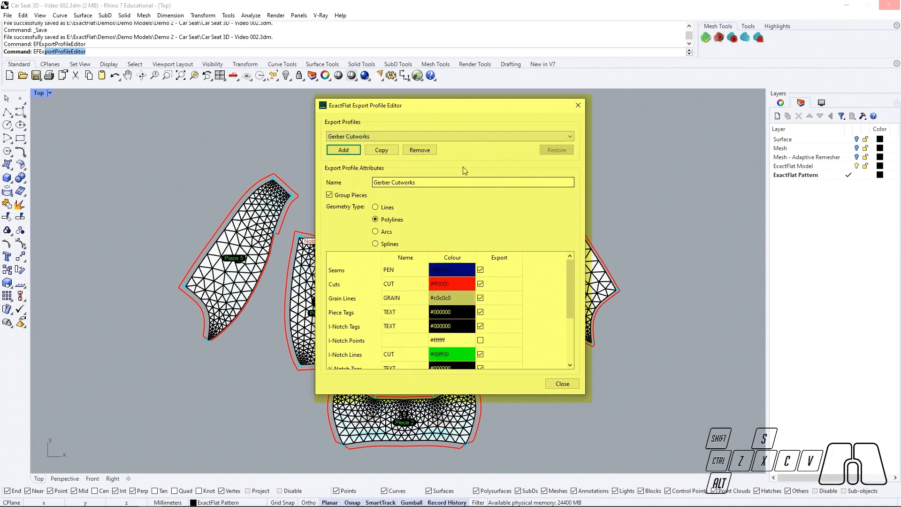
click(382, 150)
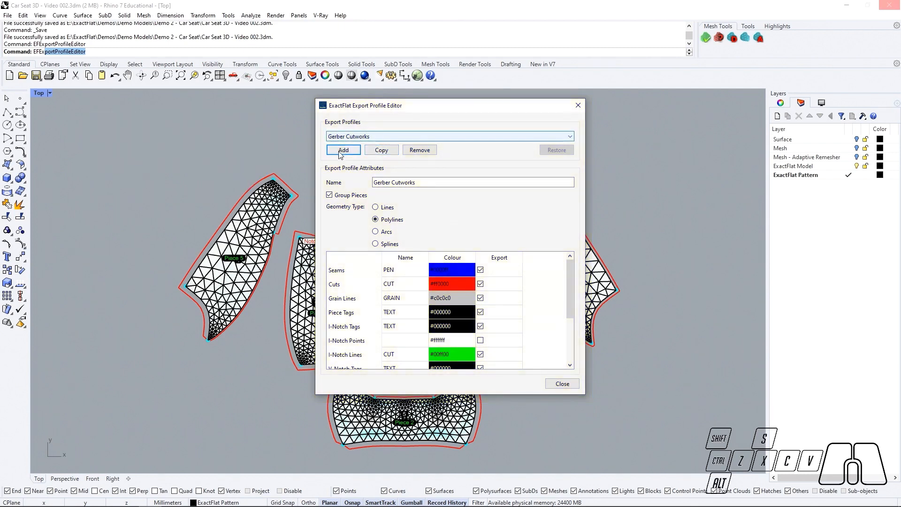
Add an export profile named New Profile 01 with Group Pieces enabled and Splines as the geometry type.
click(343, 152)
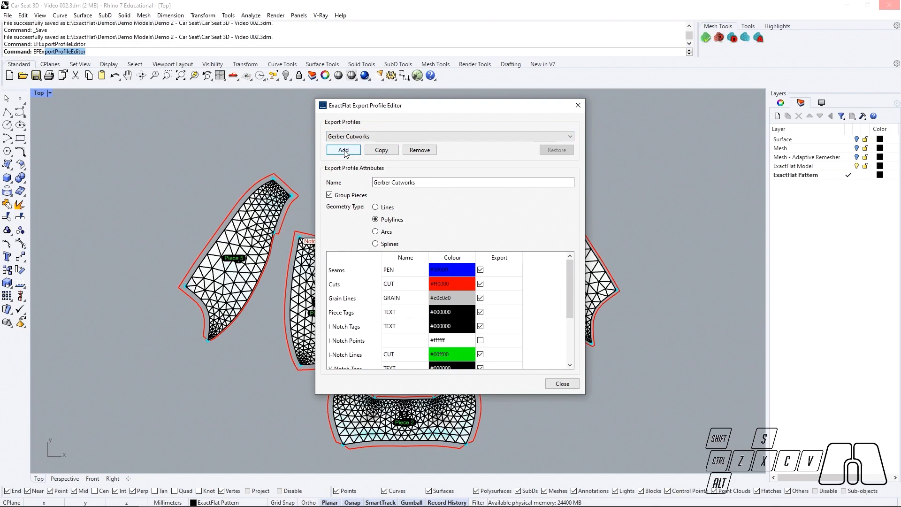
click(344, 151)
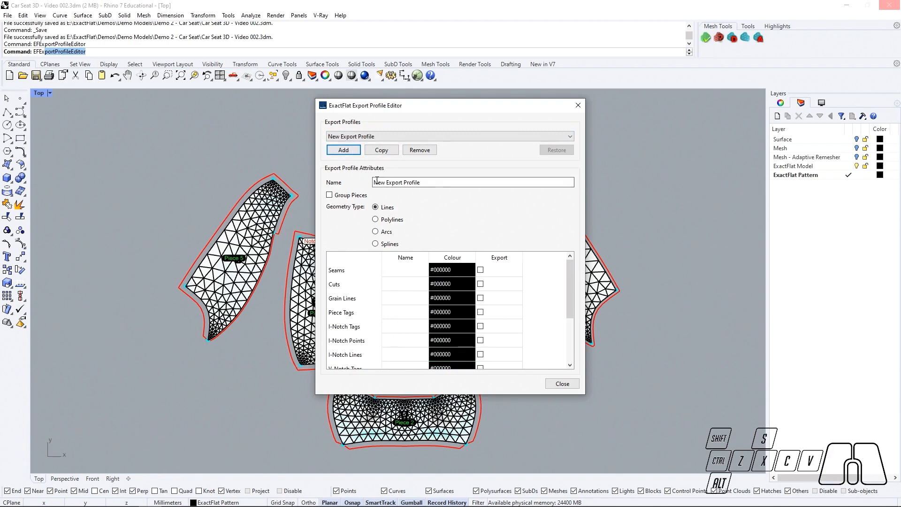
drag(432, 180, 360, 183)
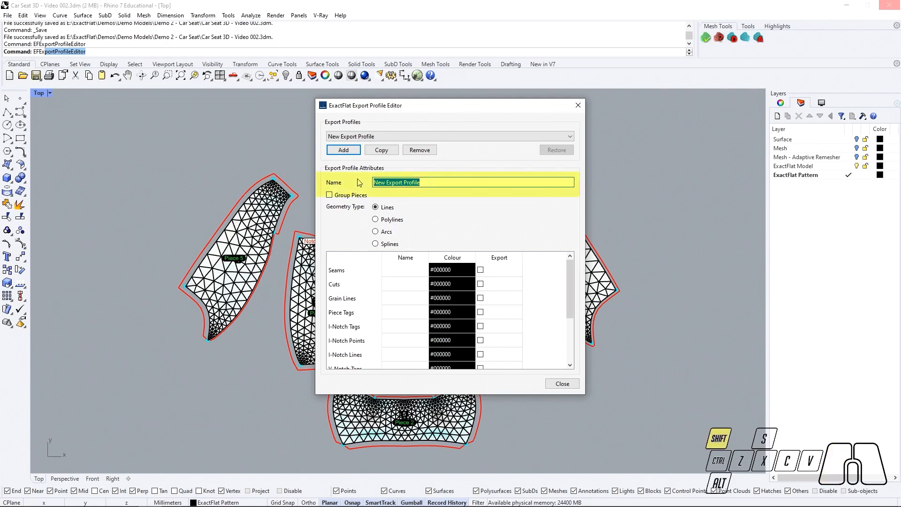
text(New Pro)
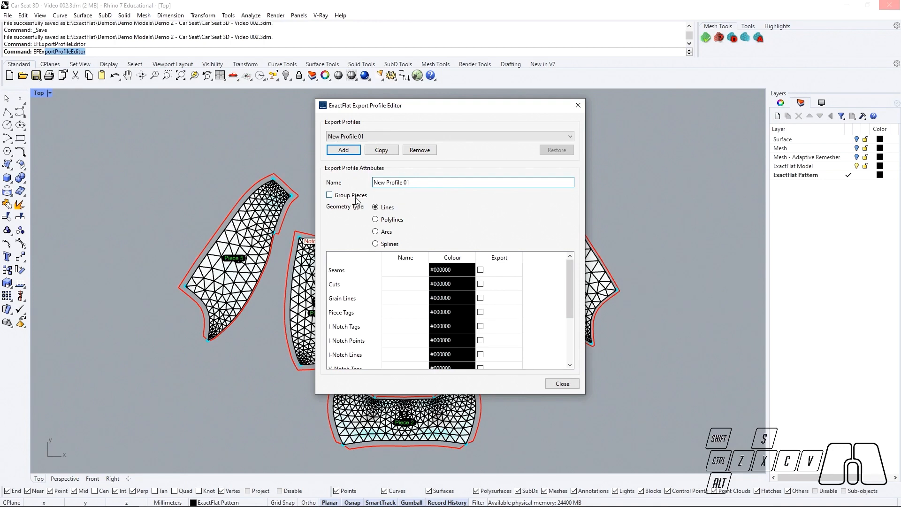
click(354, 199)
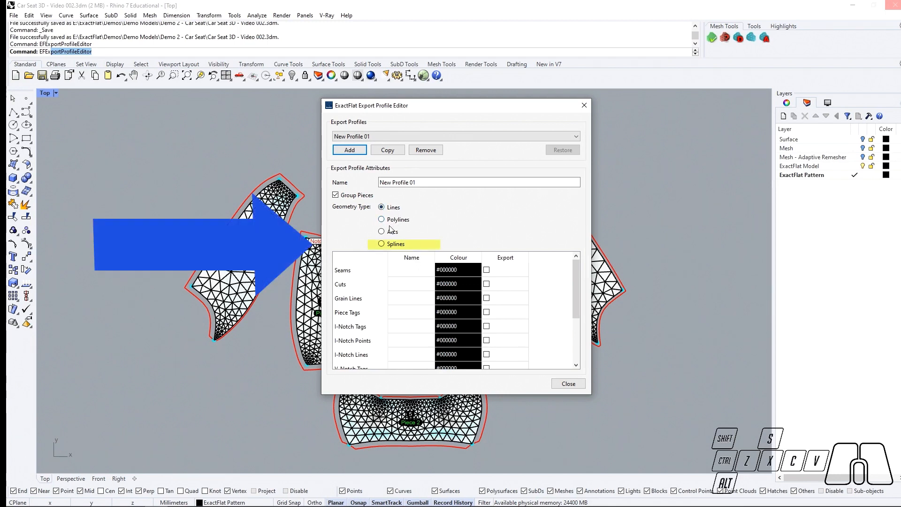
click(390, 246)
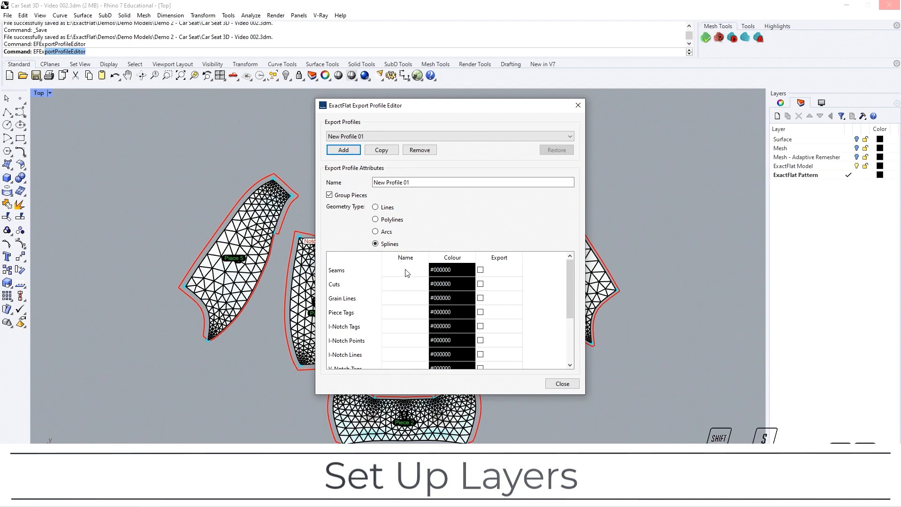
Name the export layers SEAM LINES for Seams, CUT for Cuts, GRAIN for Grain Lines and PIECE TAGS for Piece Tags.
double_click(406, 270)
key(Caps_Lock)
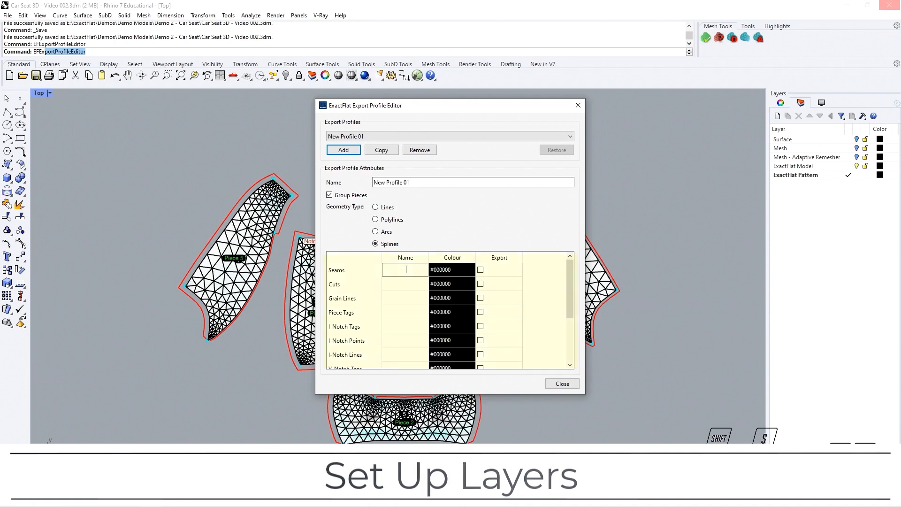
text(SEAM LINES)
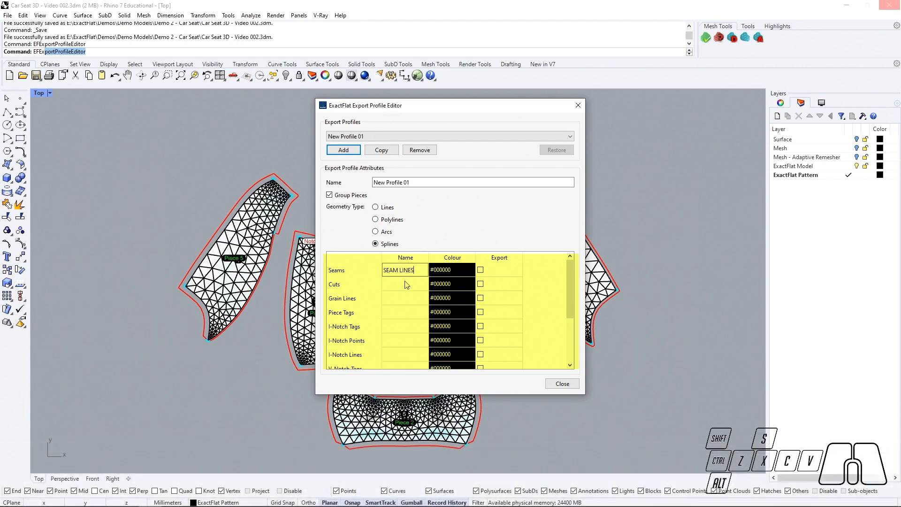
click(407, 284)
text(CUT)
click(394, 297)
key(Return)
text(PIECET)
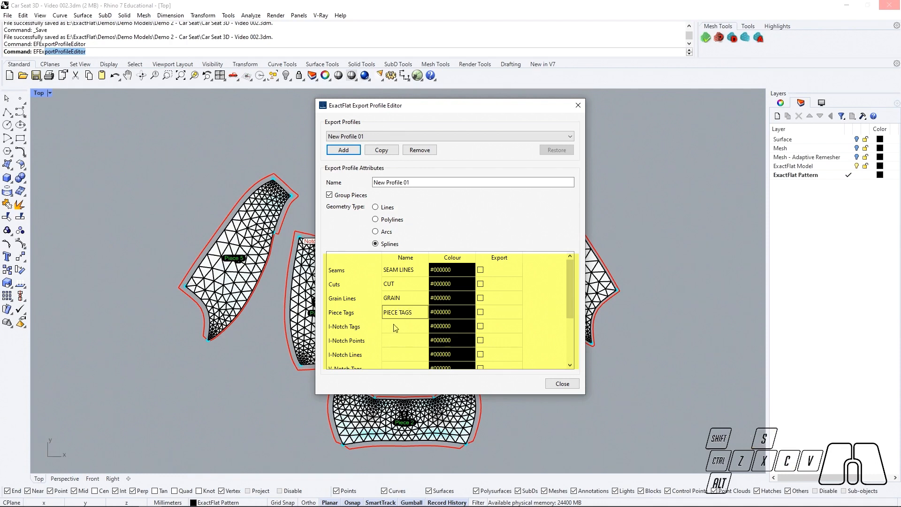
Name the I-Notch and V-Notch tag layers NOTCH TAGS and the I-Notch and V-Notch line layers NOTCHES.
scroll(394, 327, down, 1)
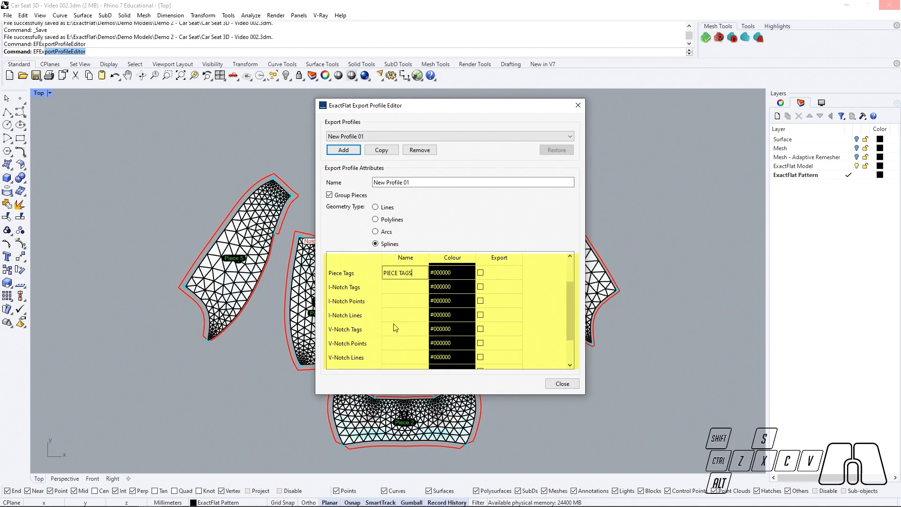
click(403, 287)
text(NOTCH TAGS)
click(393, 314)
text(NOTCHES)
scroll(396, 335, down, 1)
click(390, 319)
text(NOTCHES)
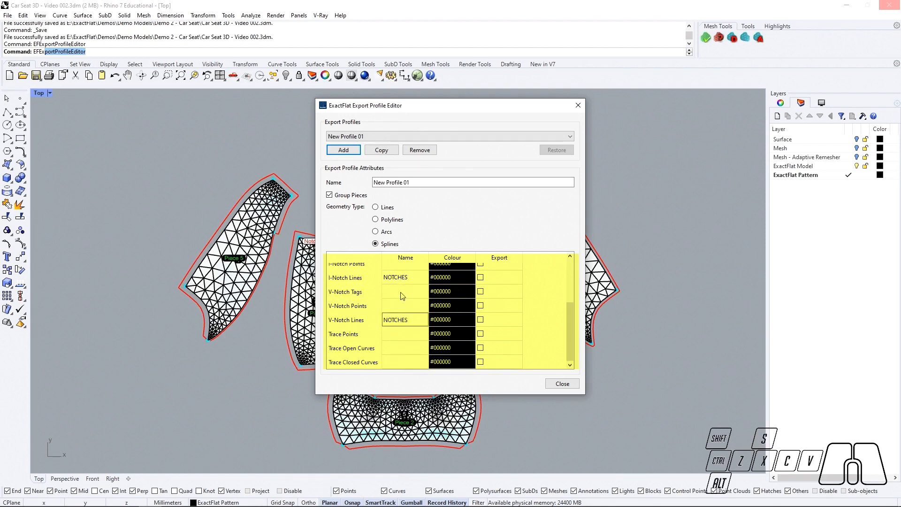
click(403, 290)
text(NOTCH TAGS)
Name both the Trace Open Curves and Trace Closed Curves layers TRACE LINES.
click(394, 349)
text(TRACE LINES)
click(395, 361)
text(TRA)
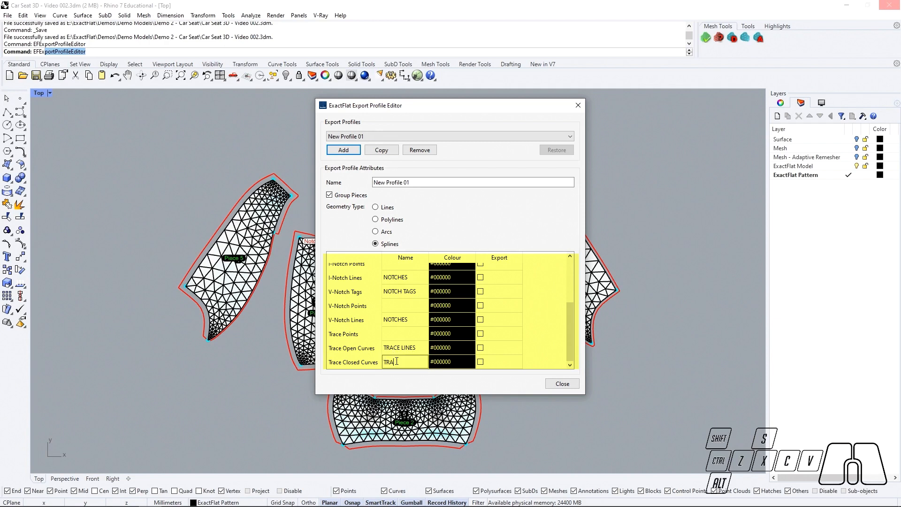
click(414, 350)
click(415, 349)
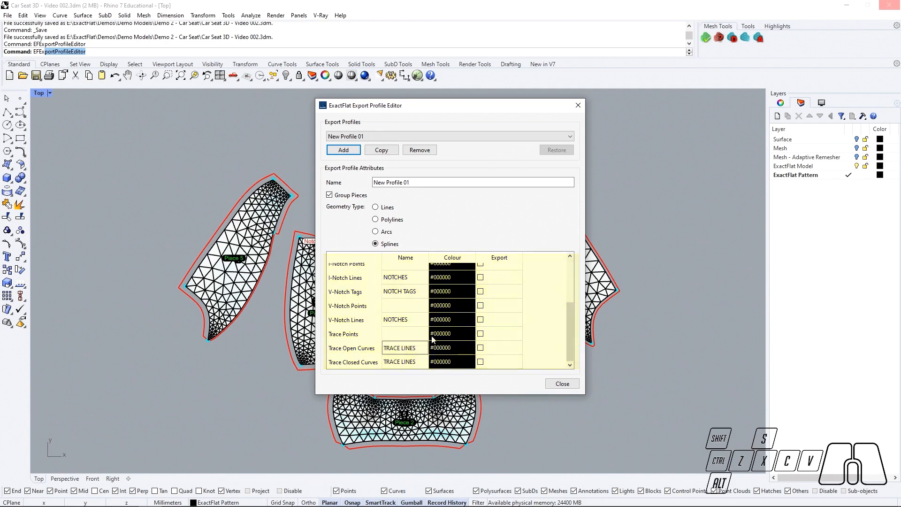
Set the Seams layer colour to blue, #0000ff.
scroll(414, 334, up, 3)
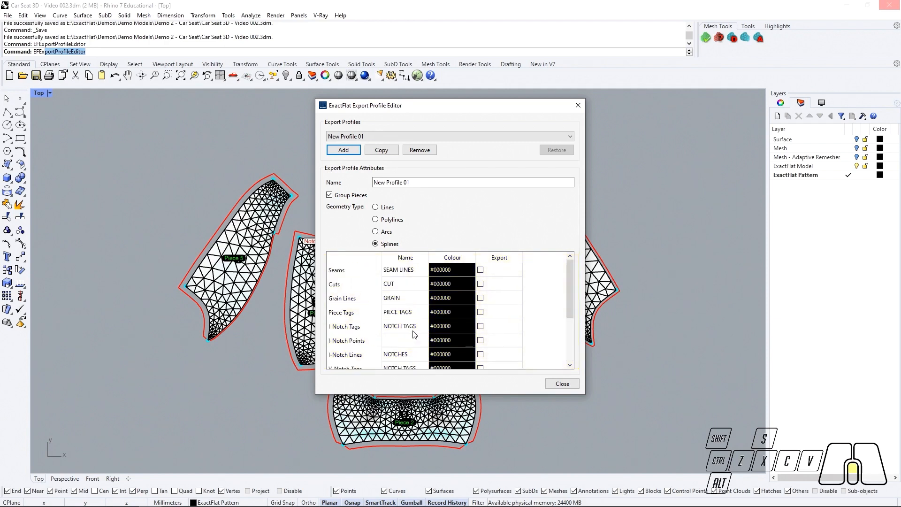
click(458, 272)
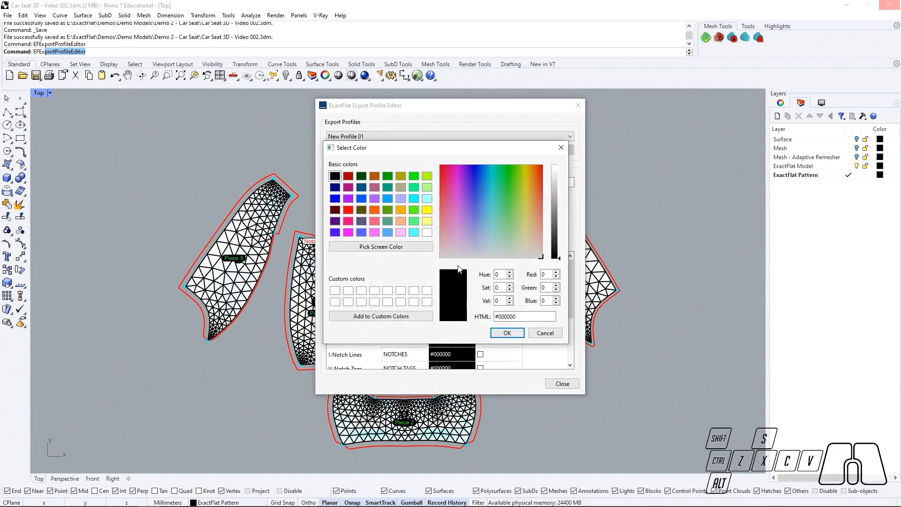
mouse_move(457, 151)
mouse_down()
mouse_move(637, 118)
mouse_move(603, 159)
mouse_up()
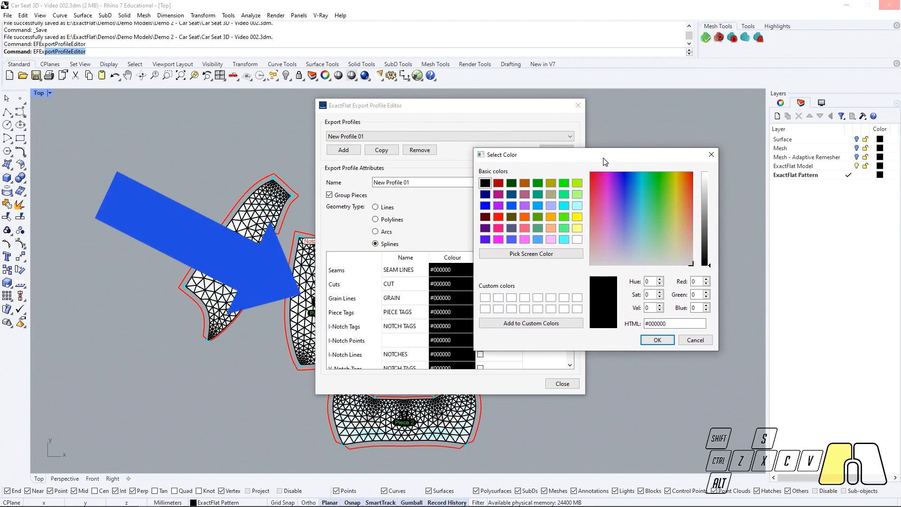
drag(605, 162, 605, 162)
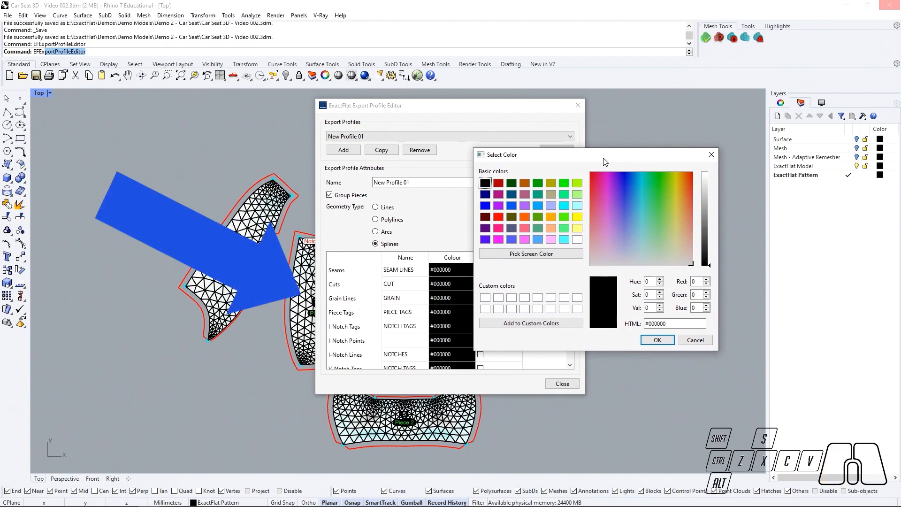
click(485, 206)
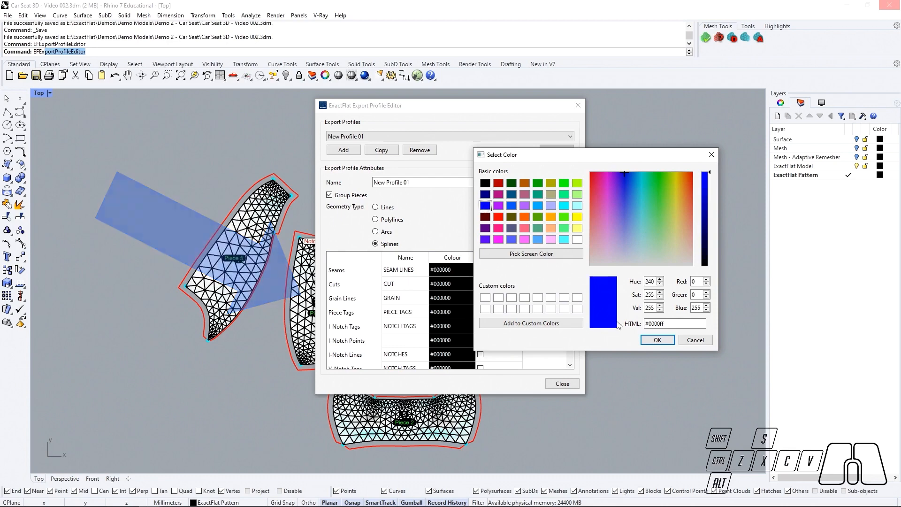
click(652, 343)
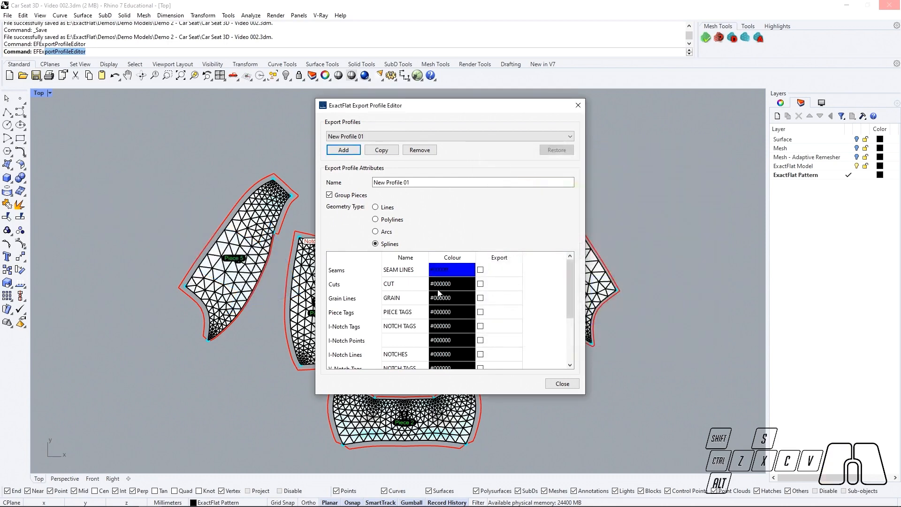
Set the Cuts layer colour to red #ff0000 and the Grain Lines layer colour to orange #ffaa00.
click(446, 287)
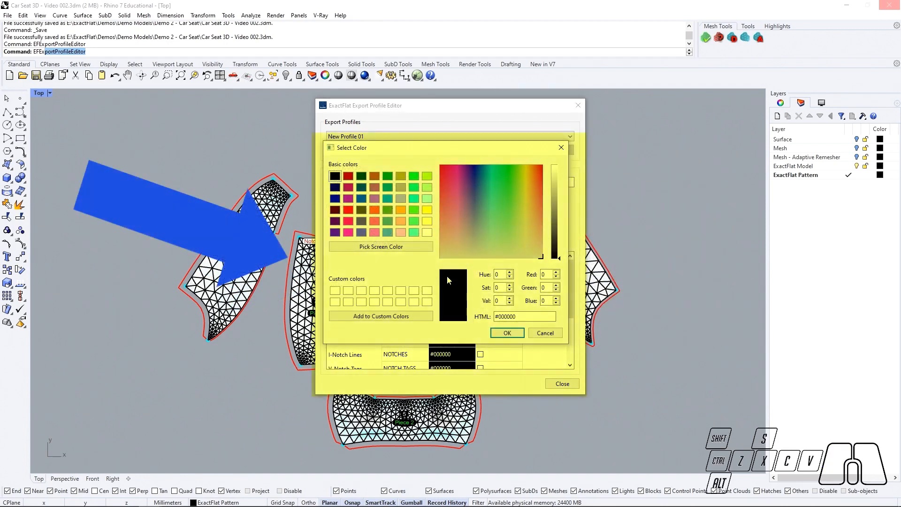
click(350, 211)
click(507, 333)
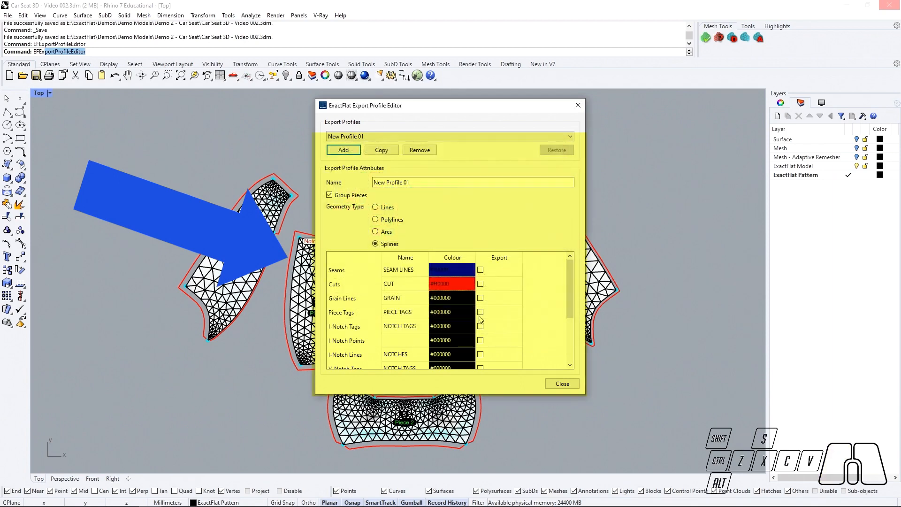
click(457, 298)
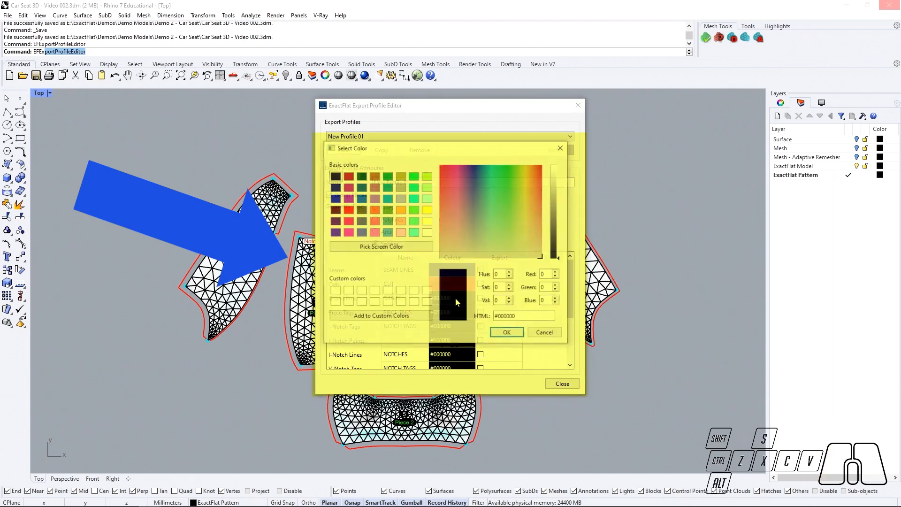
click(402, 209)
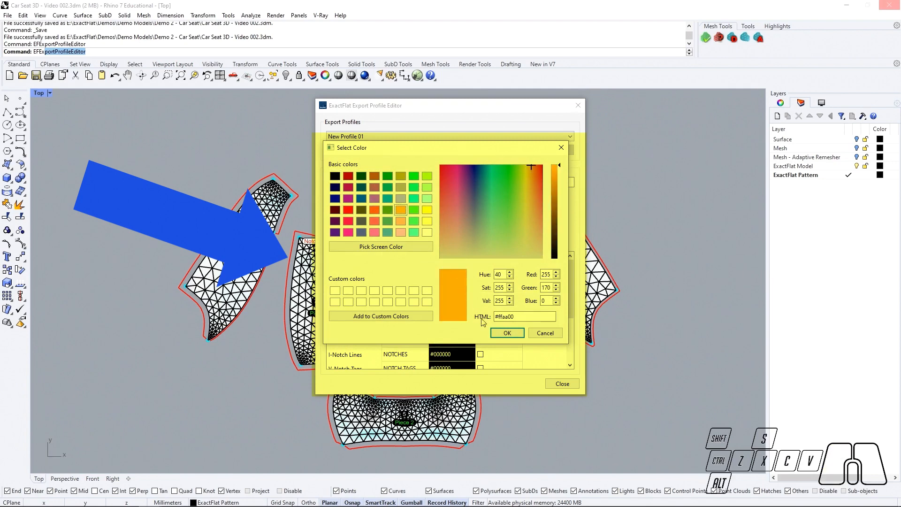
click(499, 334)
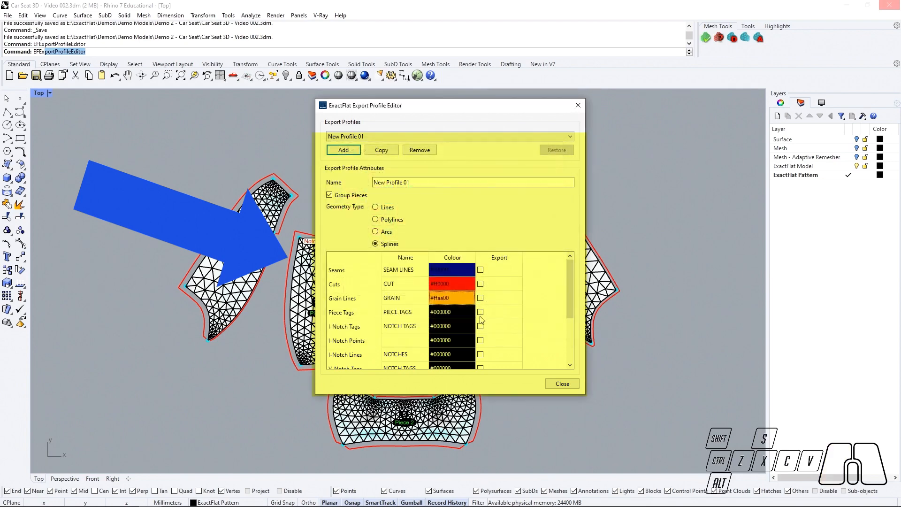
Set the colour of the Piece Tags and I-Notch Tags layers to green, #00ff00.
click(453, 315)
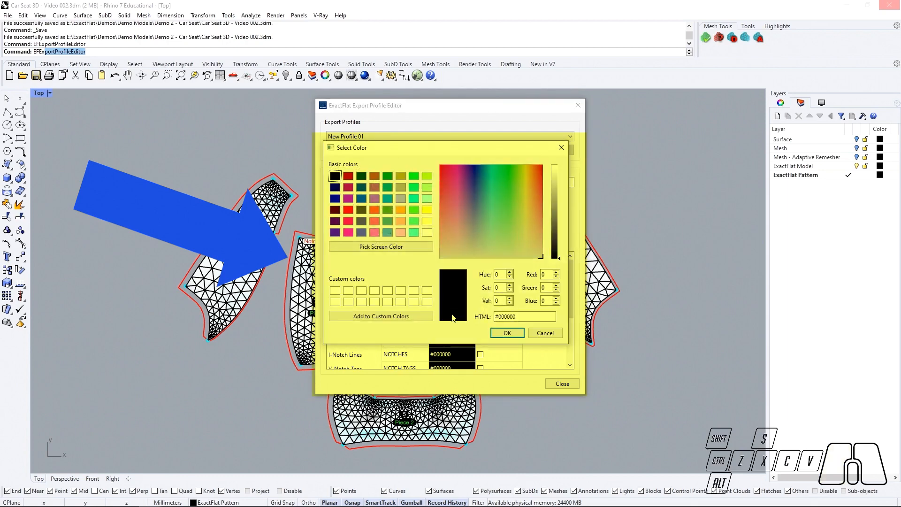
drag(427, 149, 457, 166)
click(463, 193)
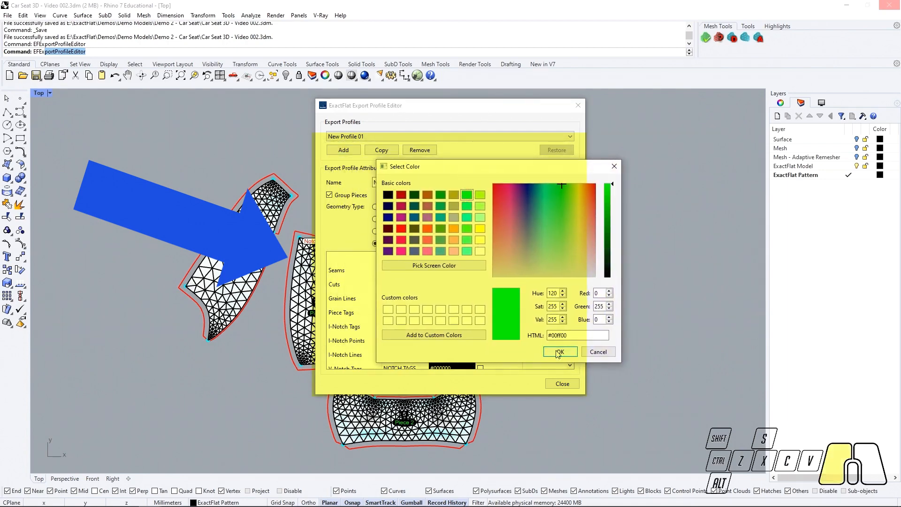
click(559, 353)
scroll(455, 331, down, 1)
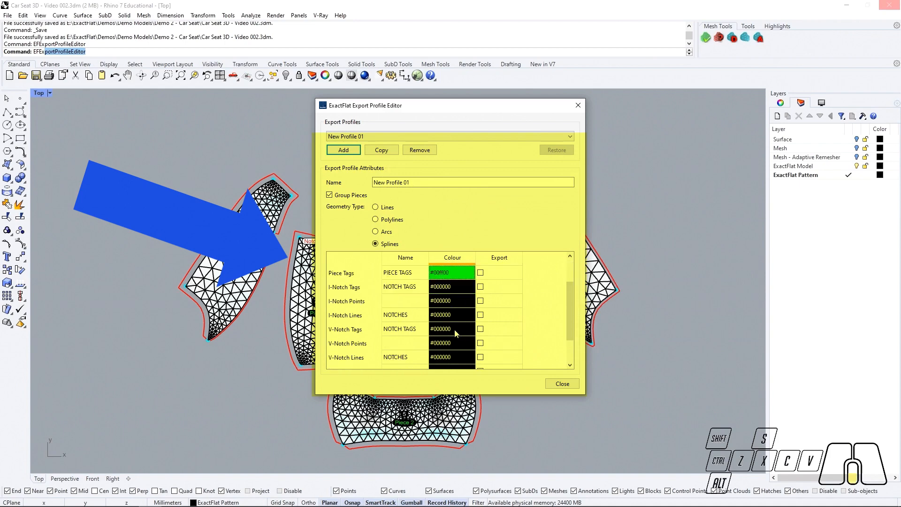
click(451, 290)
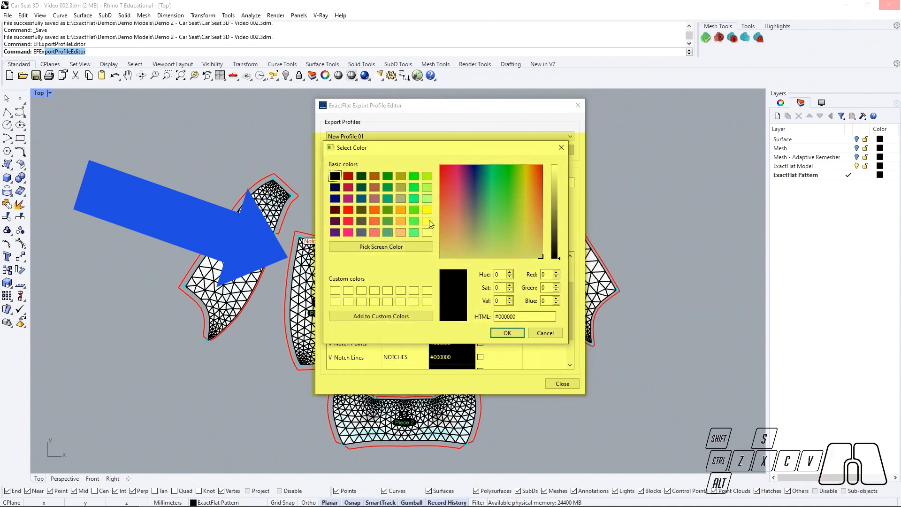
click(413, 176)
click(498, 334)
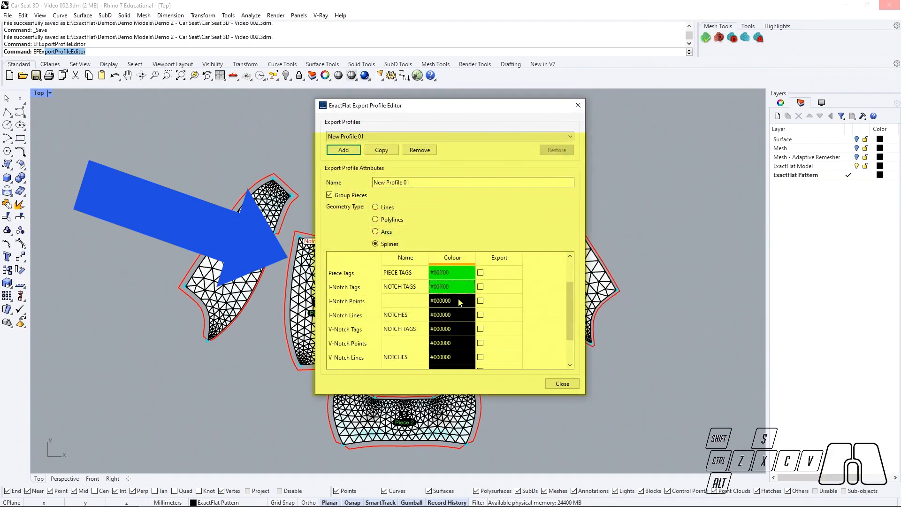
Set the V-Notch Tags layer colour to green, #00ff00.
click(448, 330)
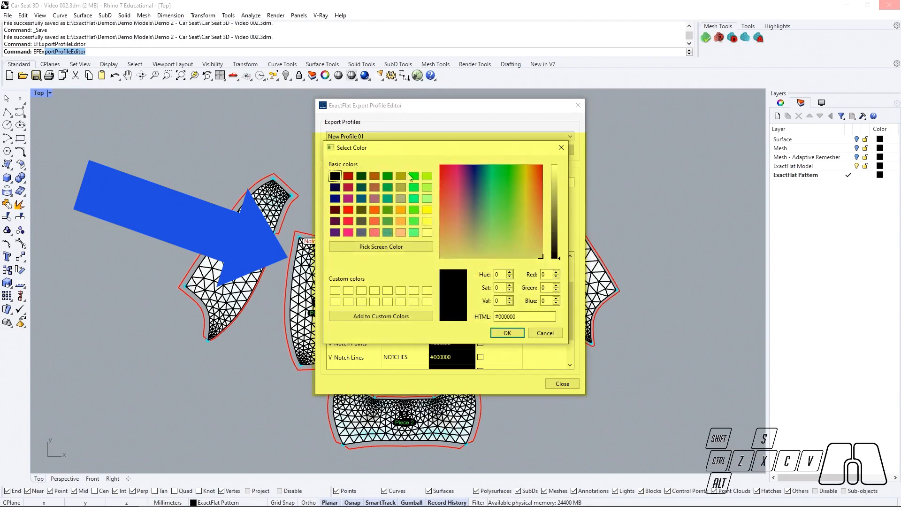
click(413, 176)
click(498, 334)
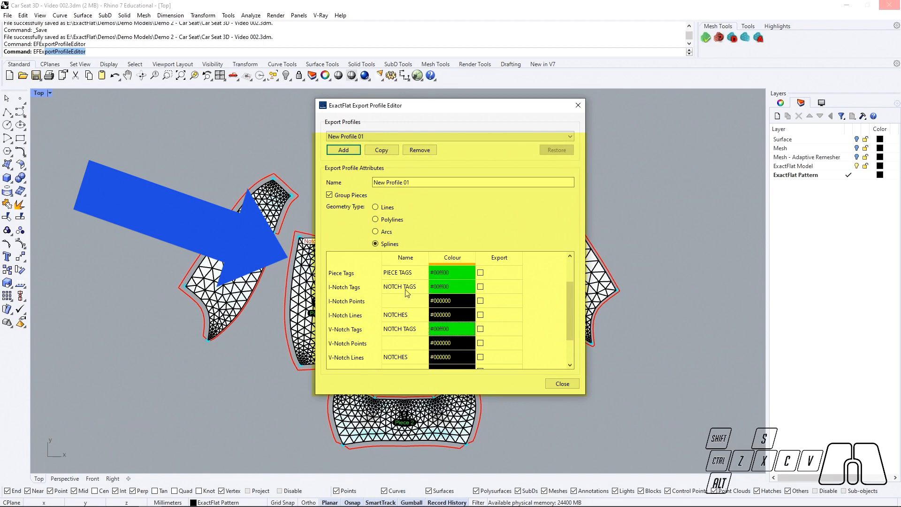
Set the I-Notch Lines and V-Notch Lines colours to cyan #00ffff and keep Trace Open Curves black, #000000.
click(441, 320)
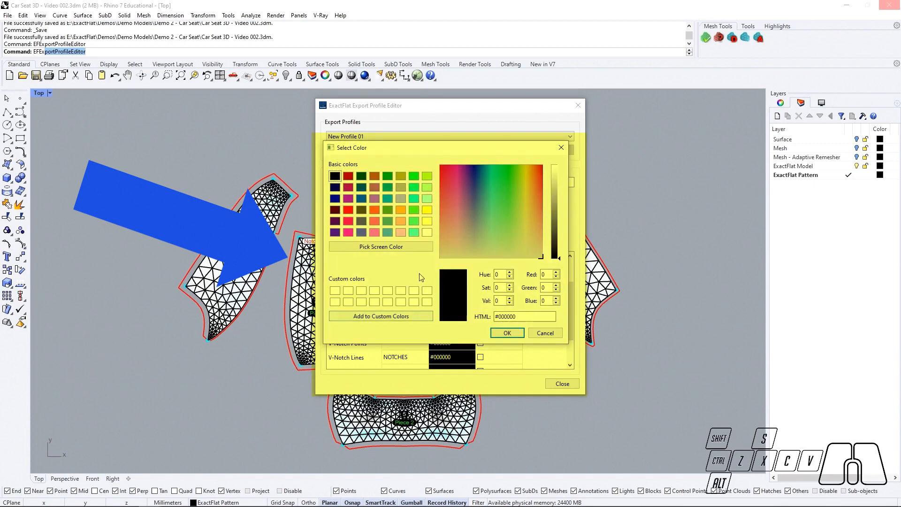
click(414, 198)
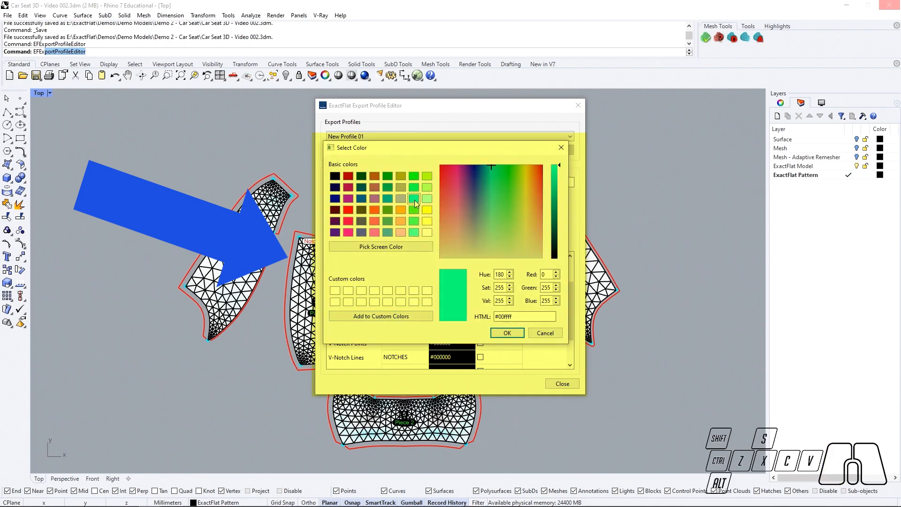
click(506, 333)
scroll(413, 330, down, 2)
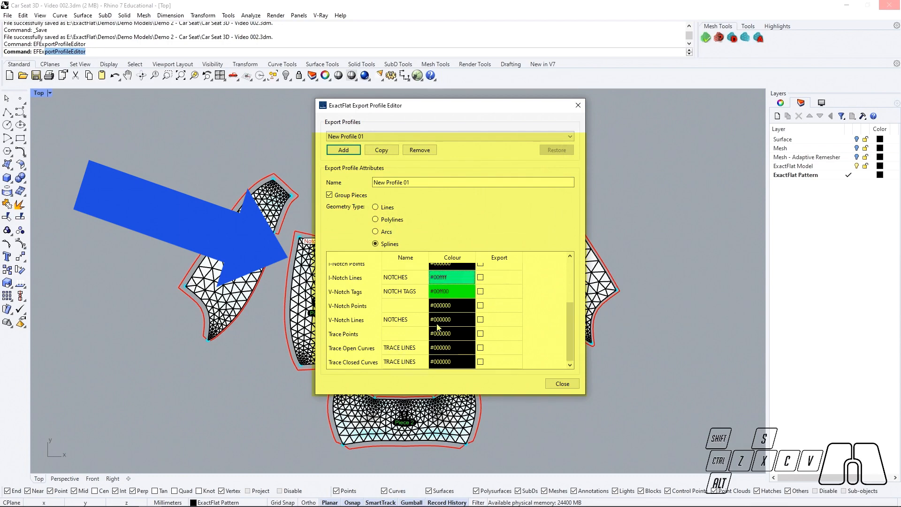
click(438, 324)
click(416, 201)
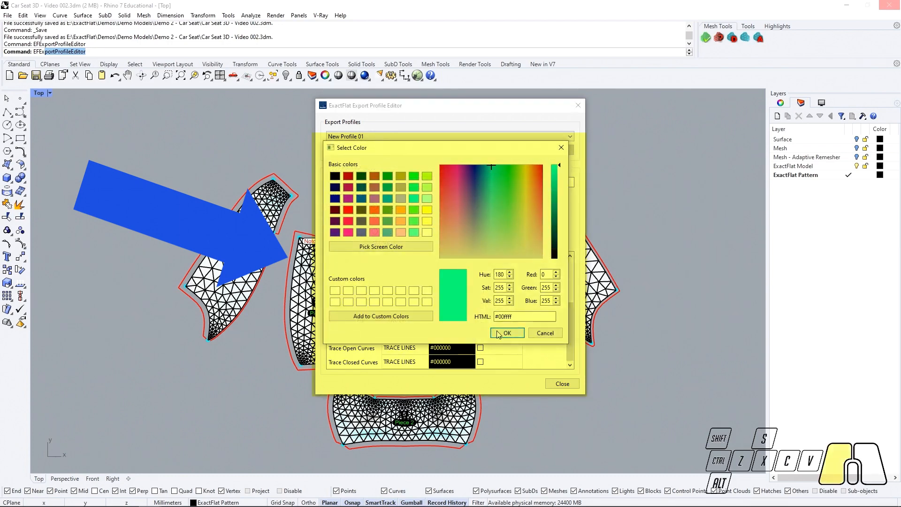
click(498, 333)
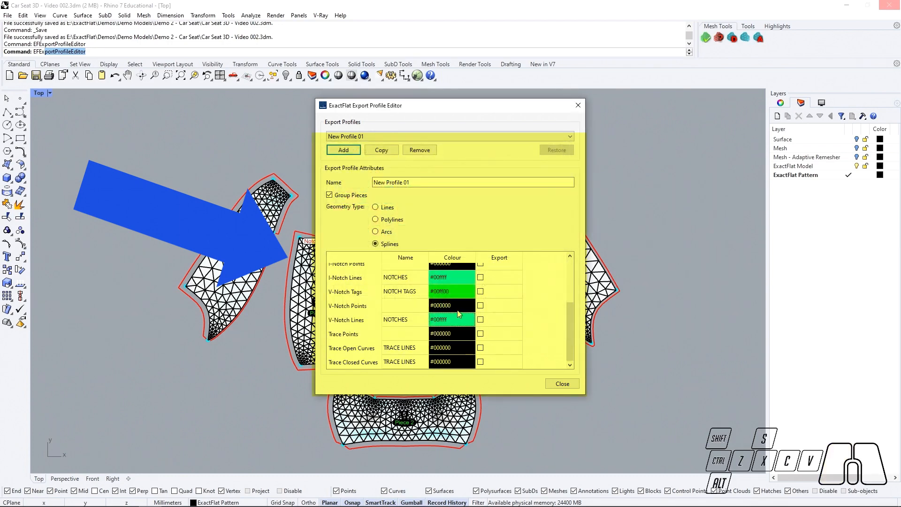
click(439, 348)
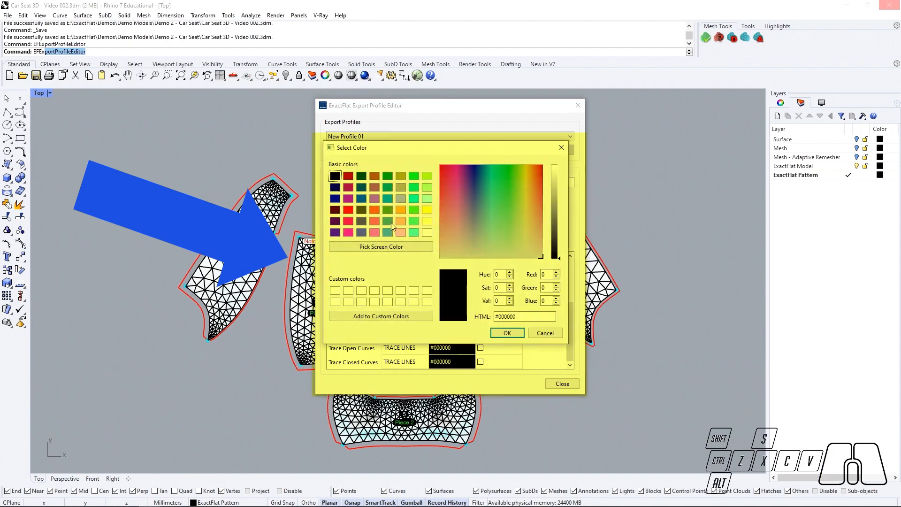
click(499, 334)
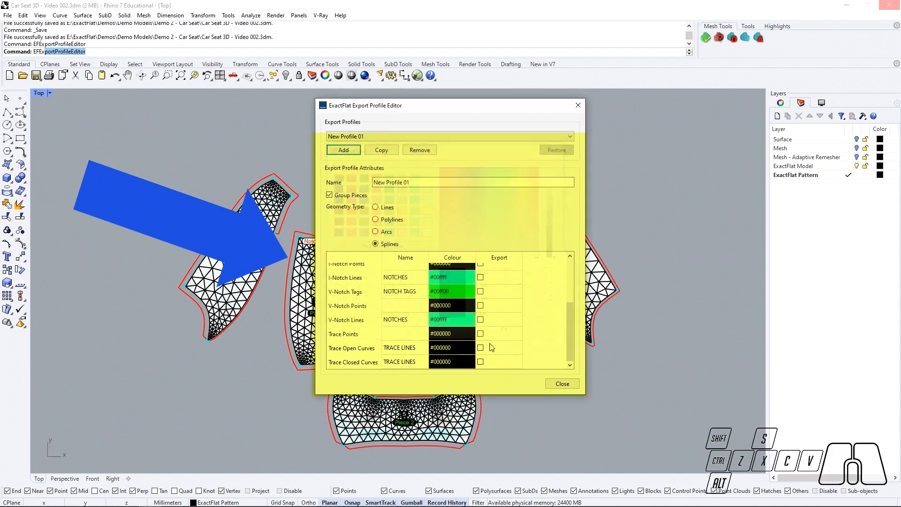
Enable export for the Seams, Cuts, Grain Lines, Piece Tags and I-Notch Tags layers.
scroll(431, 350, up, 1)
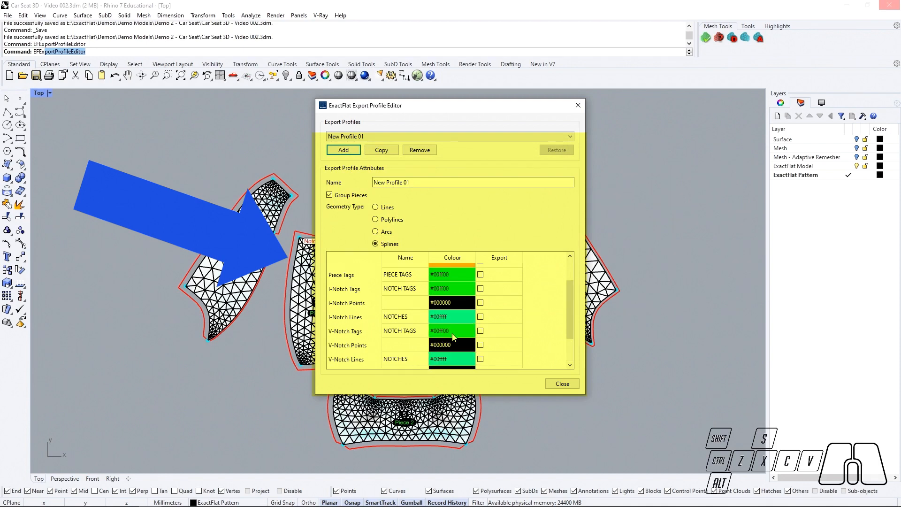
scroll(454, 335, up, 1)
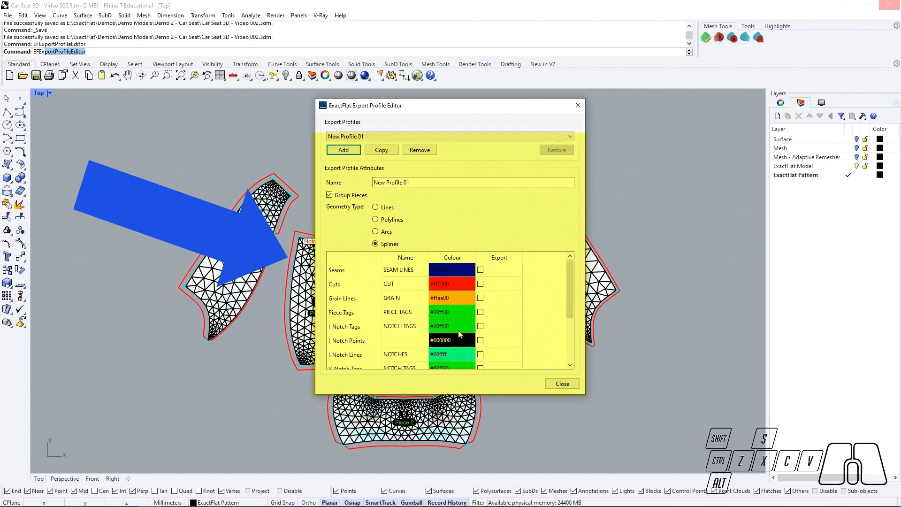
click(480, 284)
click(481, 298)
click(480, 325)
click(479, 312)
Enable export for the I-Notch Lines, V-Notch Tags, V-Notch Lines, Trace Open Curves and Trace Closed Curves layers.
scroll(480, 305, down, 1)
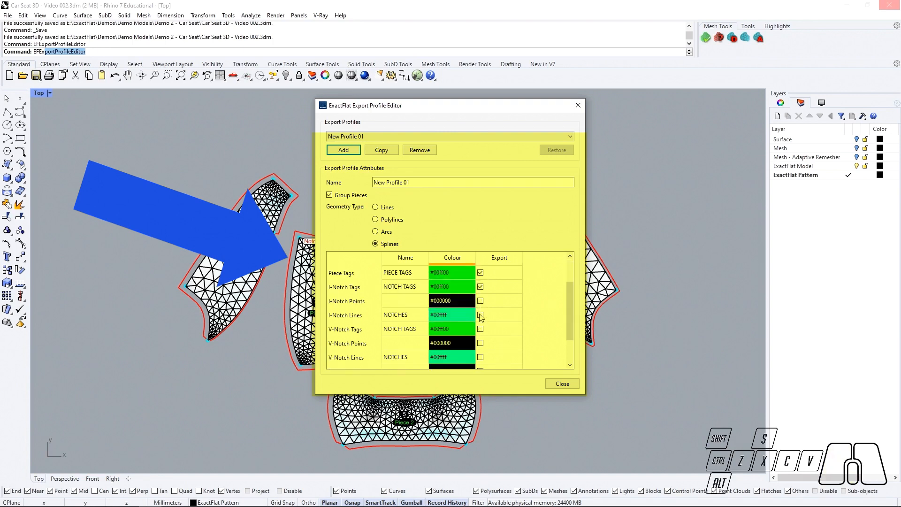
click(481, 314)
click(480, 329)
scroll(465, 295, down, 1)
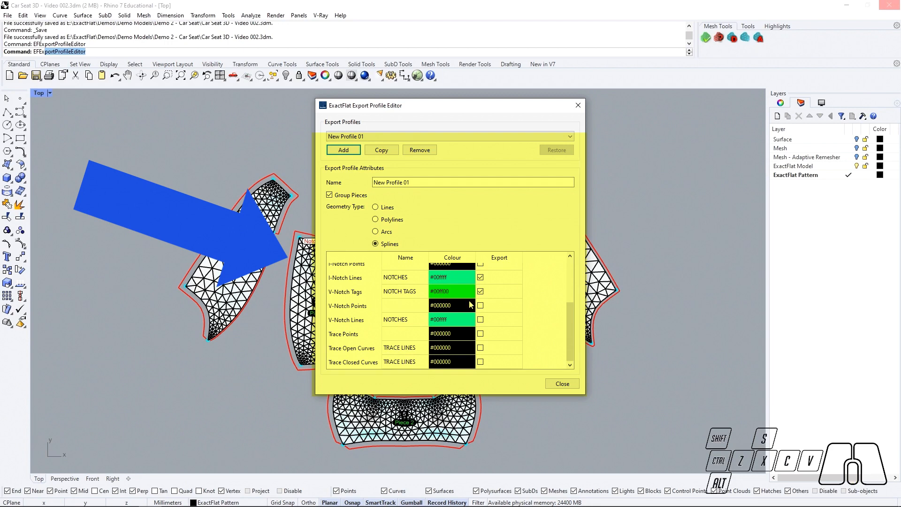
click(480, 320)
click(480, 348)
click(480, 362)
Close the export profile editor and save the changes to New Profile 01.
scroll(498, 310, up, 1)
scroll(507, 306, up, 1)
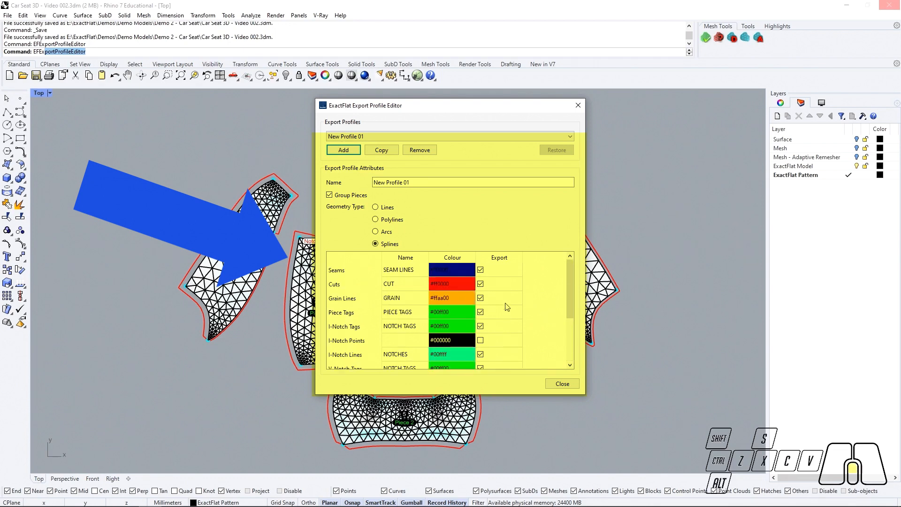
click(562, 384)
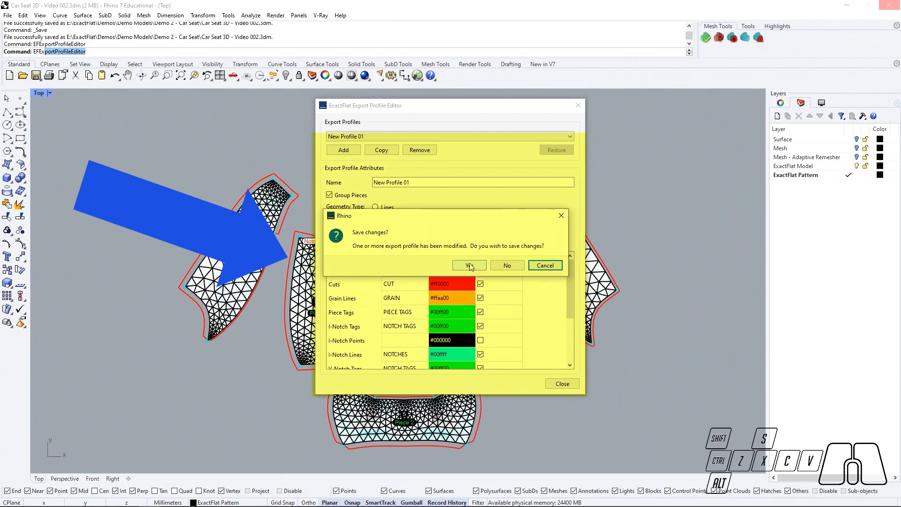
click(469, 265)
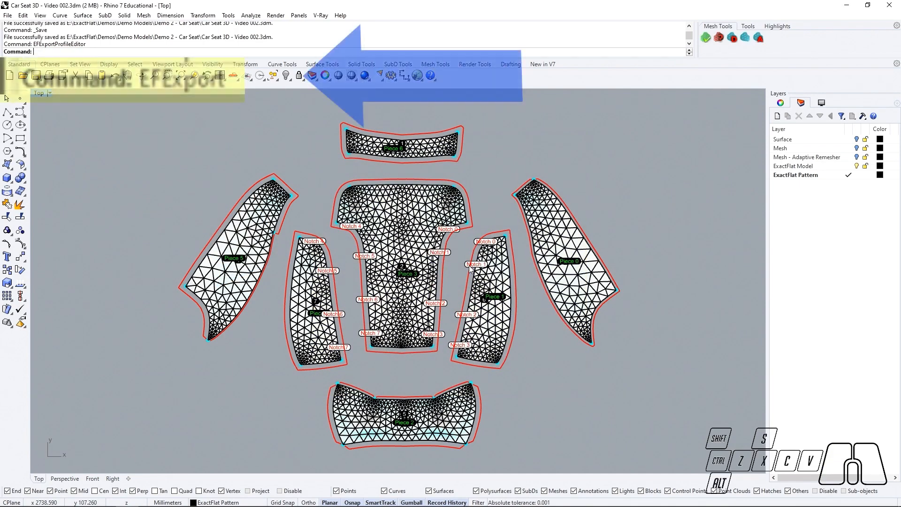
Start the EFExport command and choose New Profile 01 as the export profile.
text(EFExport)
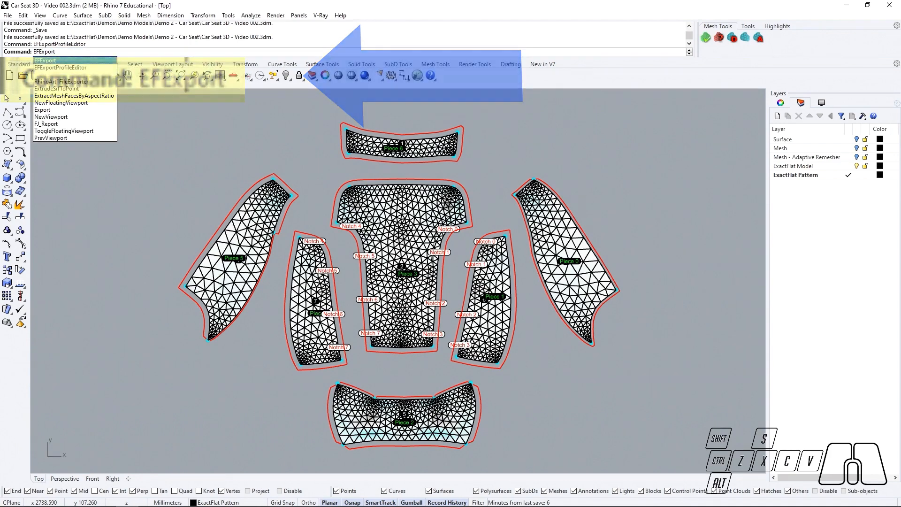
key(Return)
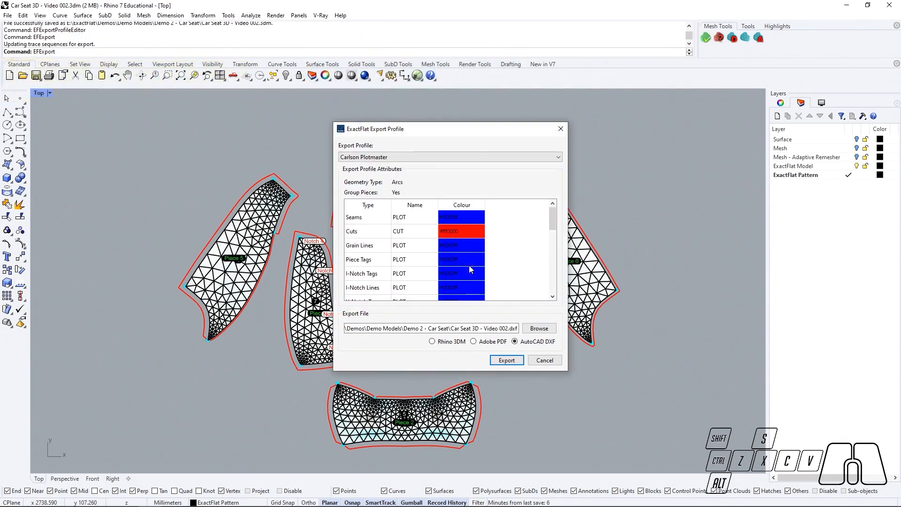
click(497, 159)
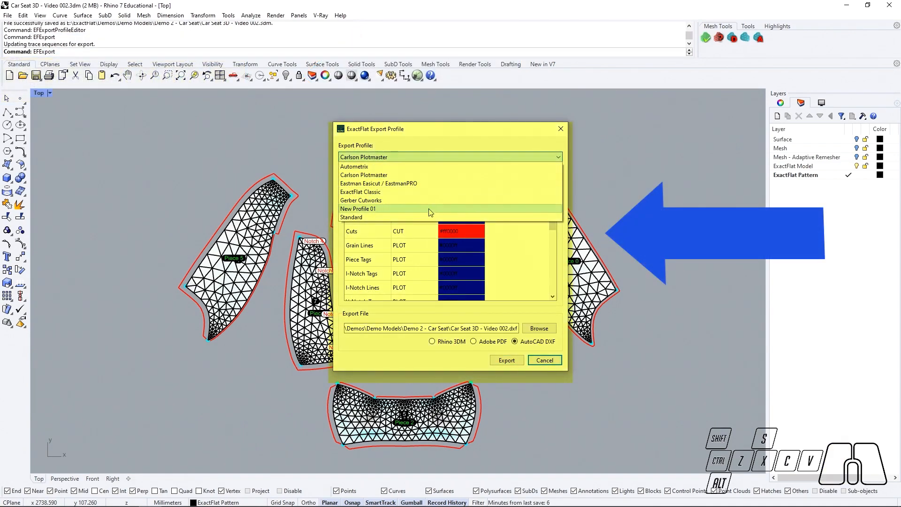
click(410, 211)
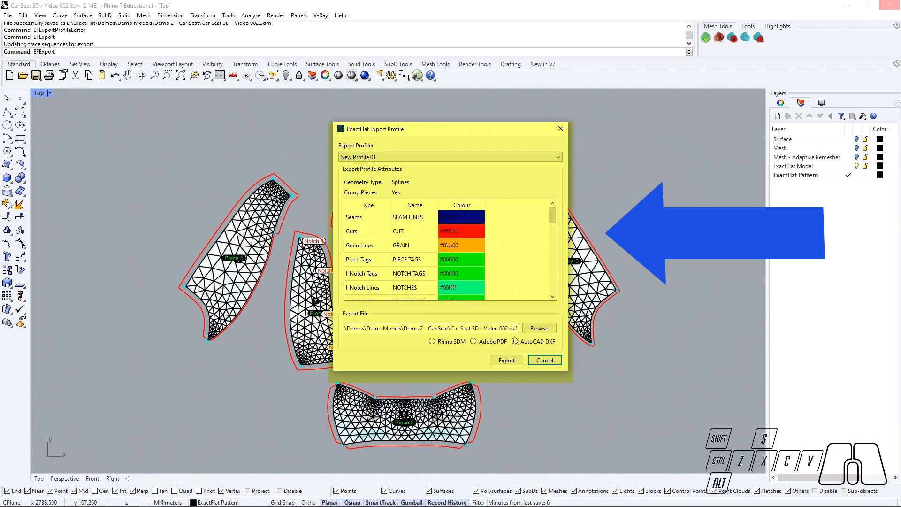
Set the Desktop as the destination folder of the export file.
click(539, 328)
scroll(406, 240, up, 2)
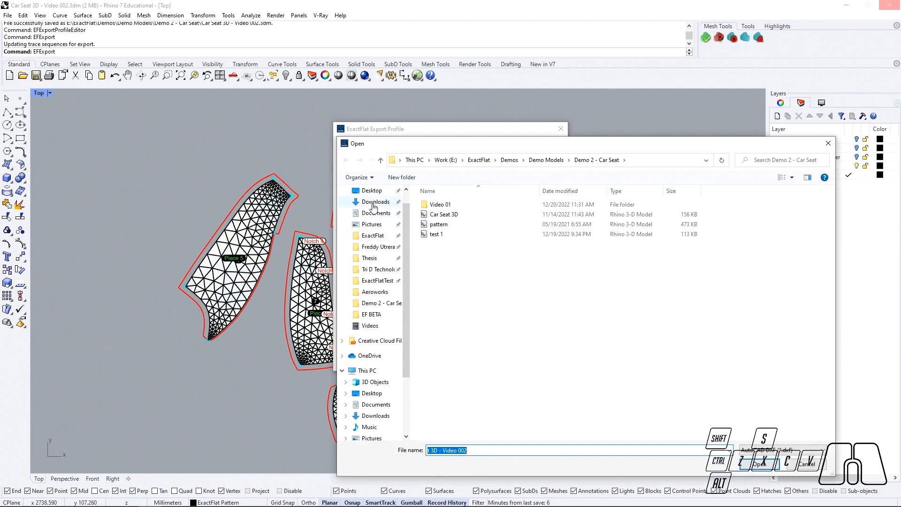
click(372, 190)
click(746, 463)
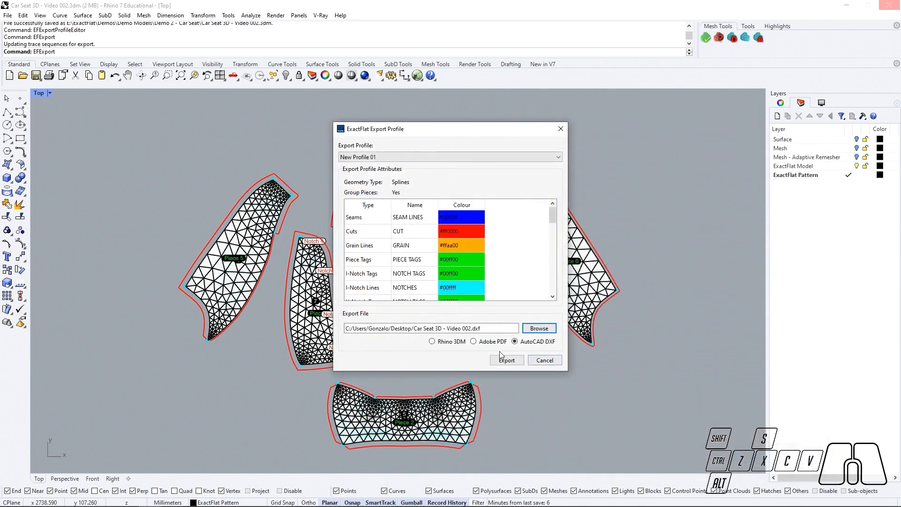
Rename the export file to Car Seat 3D - New Profile 01.dxf.
click(471, 330)
drag(471, 330, 448, 330)
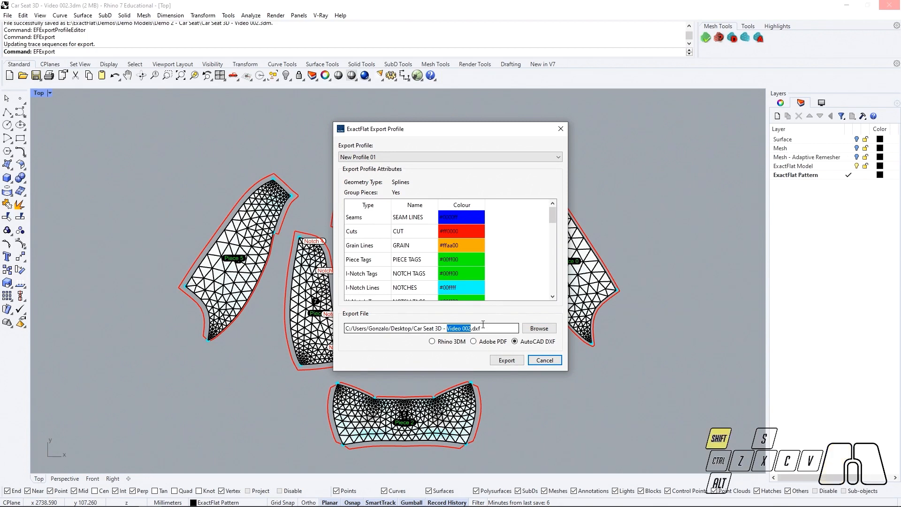
key(Caps_Lock)
text(New Pro)
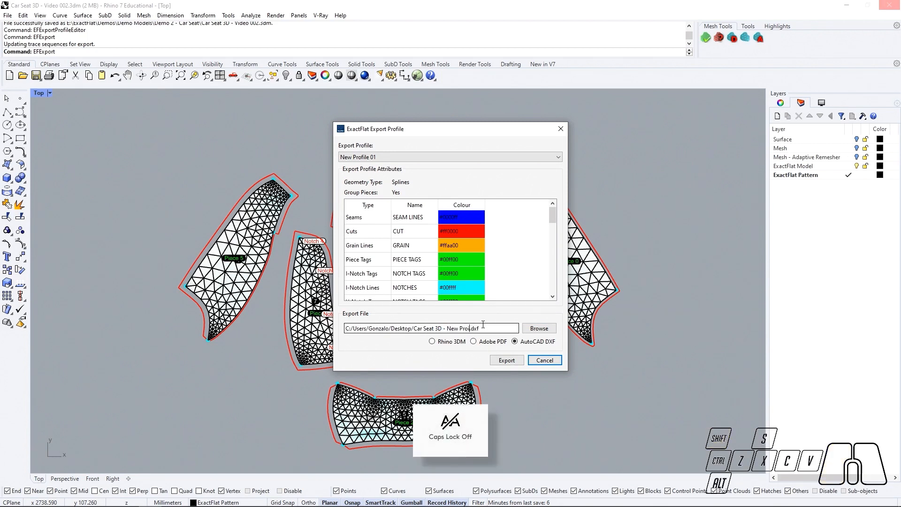
text(file 01)
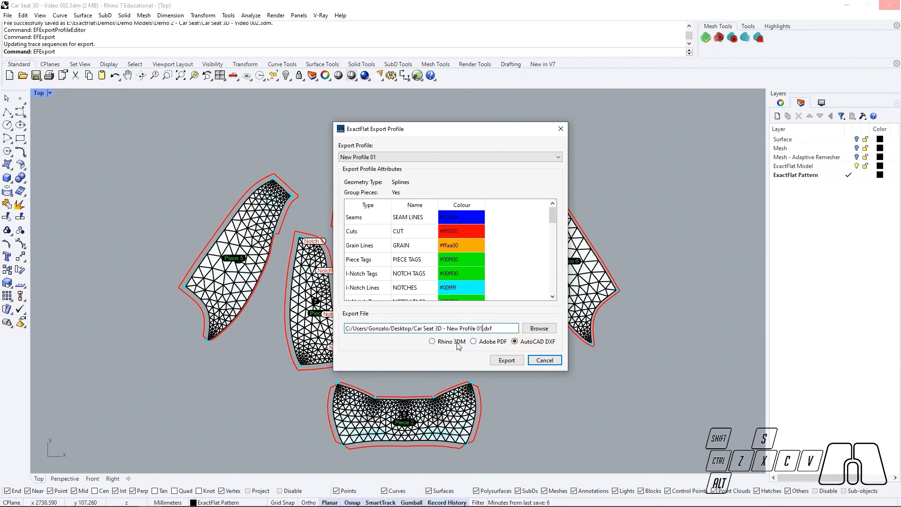
Create a folder named Exports on the Desktop and make it the destination of the export file.
click(539, 328)
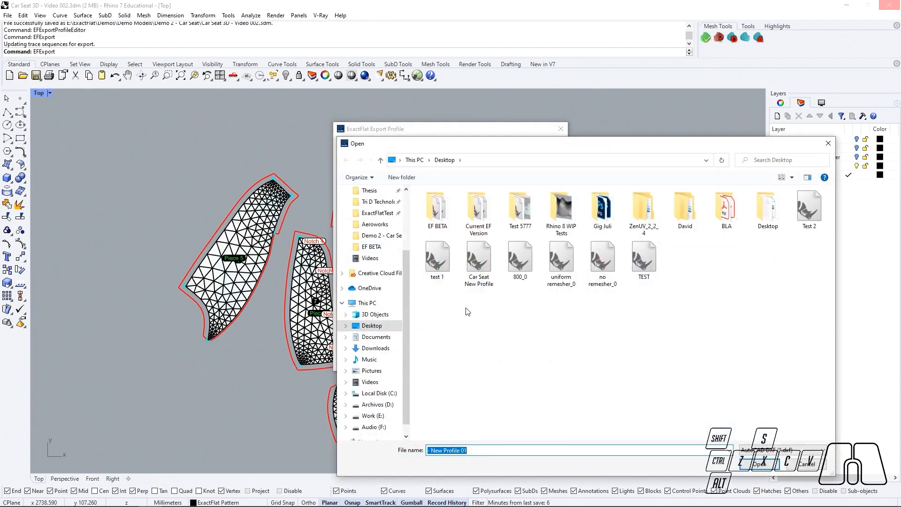
click(503, 362)
key(ctrl+shift+n)
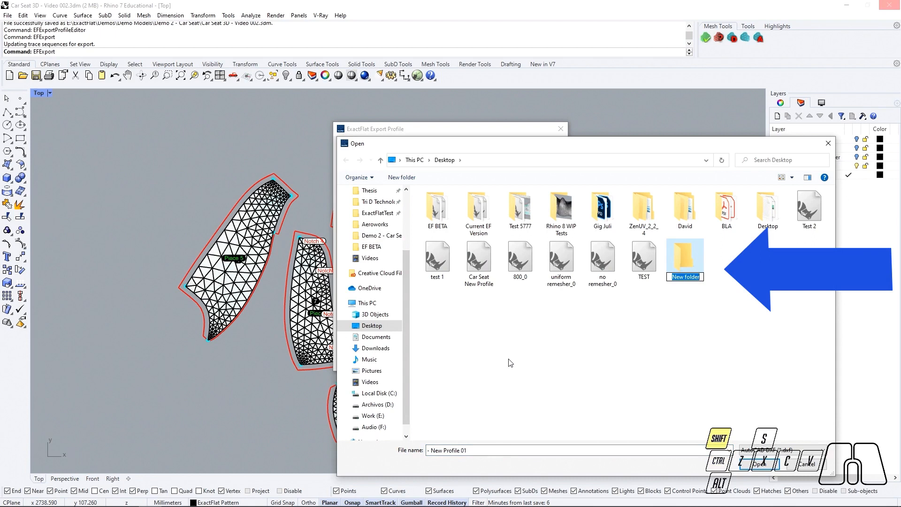
text(Exports)
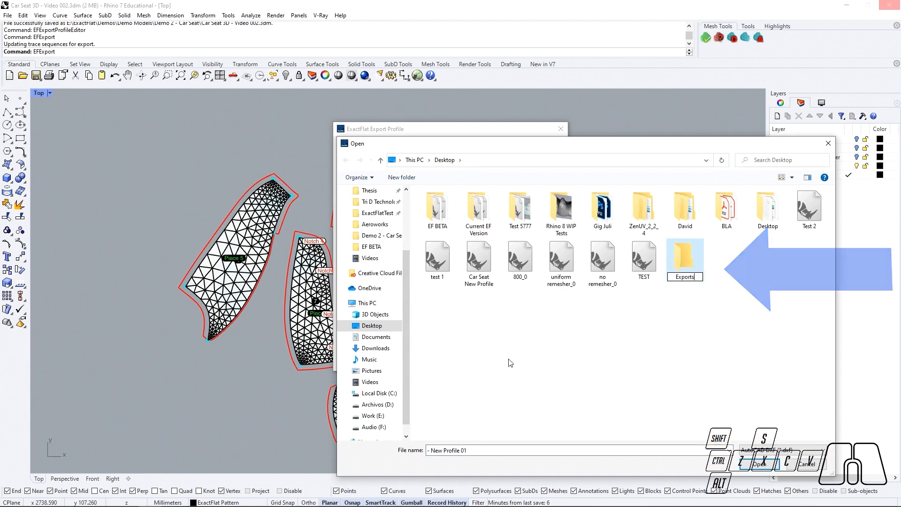
key(Return)
key(Return)
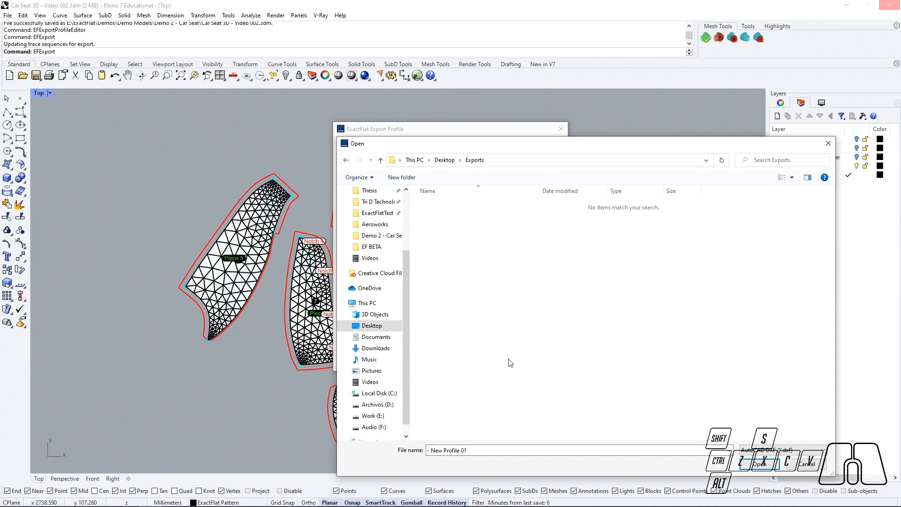
key(Return)
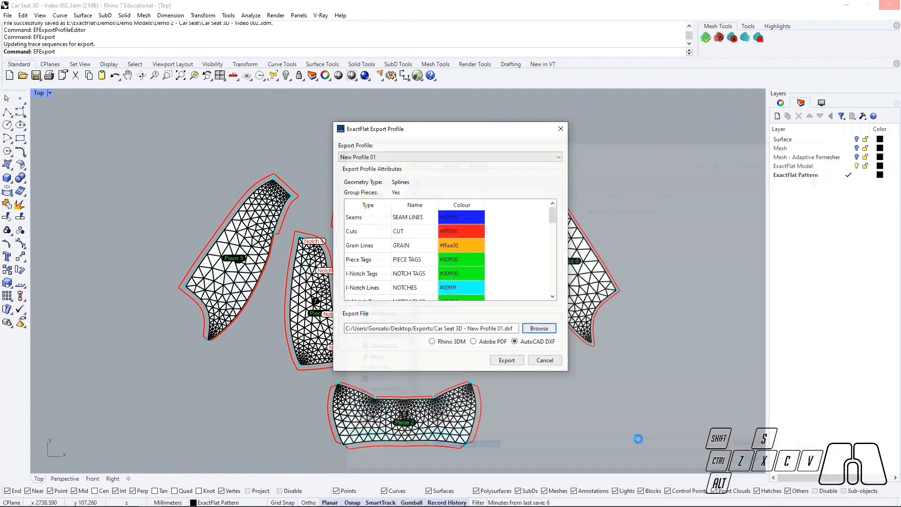
Export the pattern as an AutoCAD DXF file and again as an Adobe PDF with the same file name.
click(502, 362)
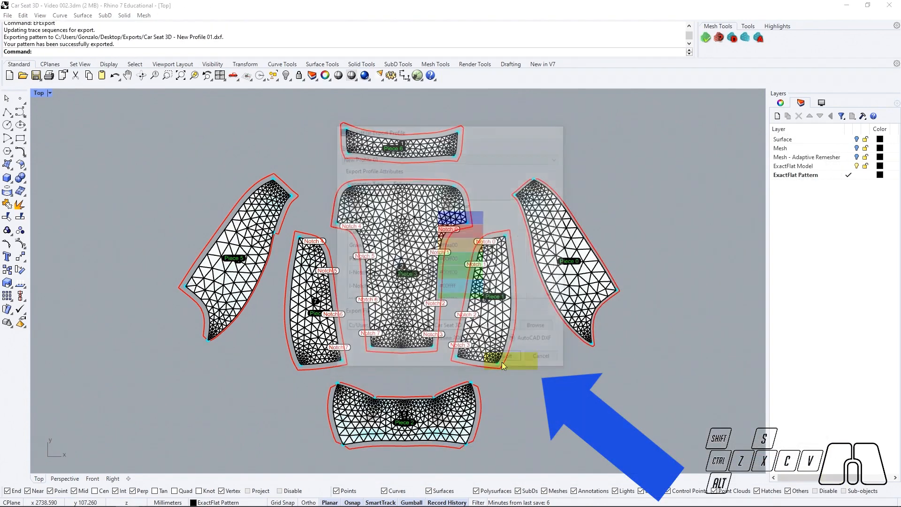
click(505, 297)
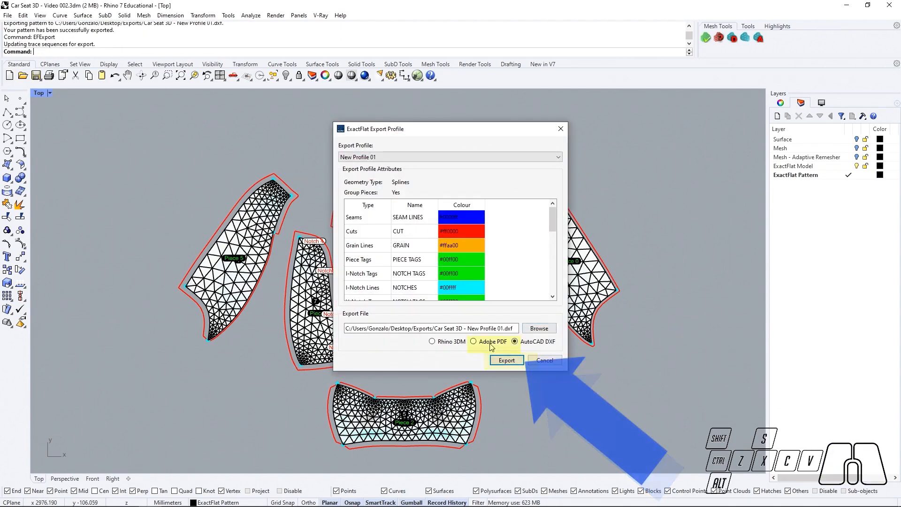
click(506, 361)
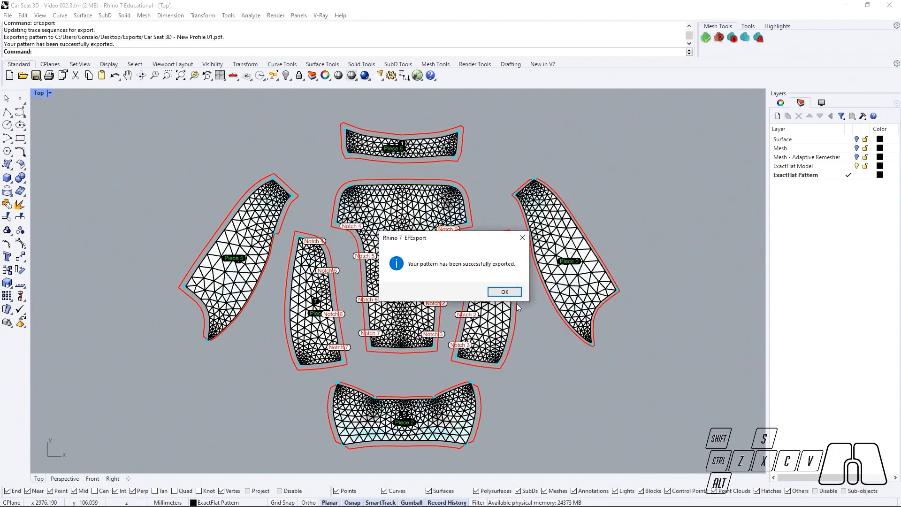
click(505, 293)
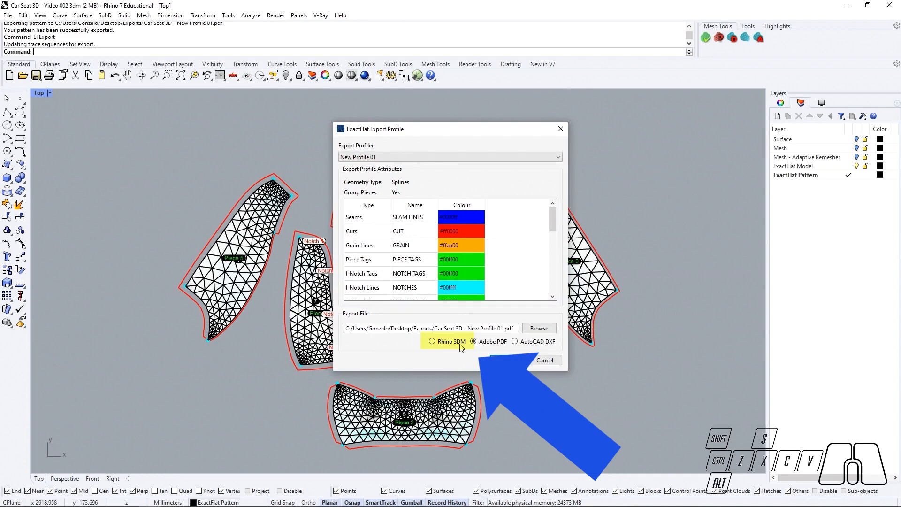
Export the pattern once more in Rhino 3DM format to the Exports folder.
click(432, 341)
click(506, 359)
click(506, 293)
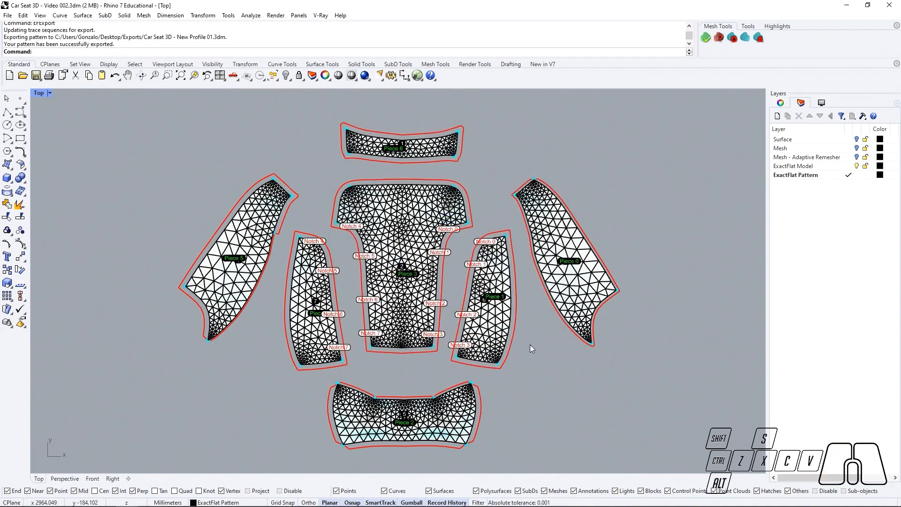
Import the DXF file Car Seat 3D - New Profile 01 from the Exports folder with the default import options in millimetres.
right_drag(592, 308, 314, 298)
scroll(386, 295, down, 2)
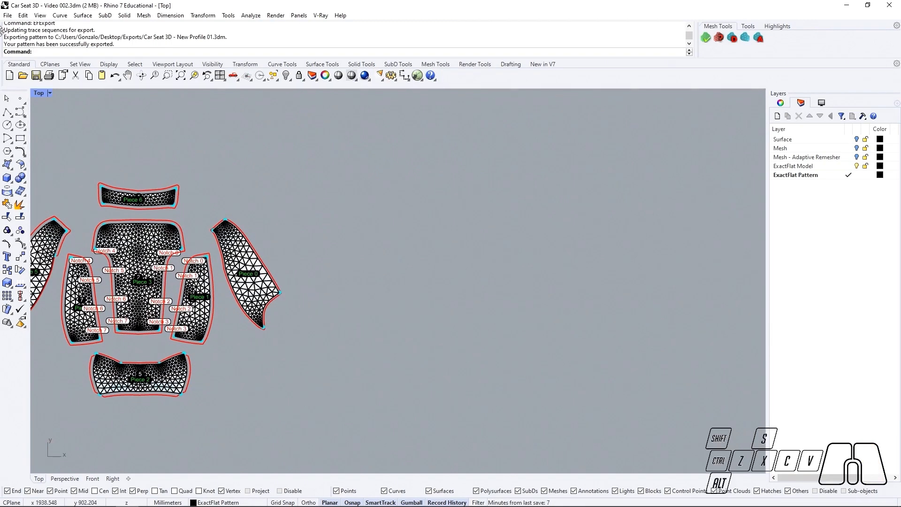
click(7, 15)
click(35, 125)
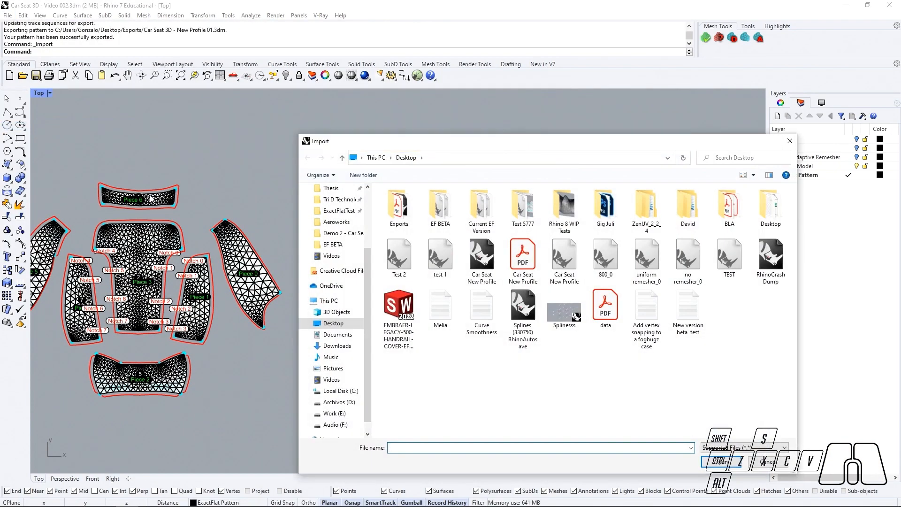
double_click(398, 206)
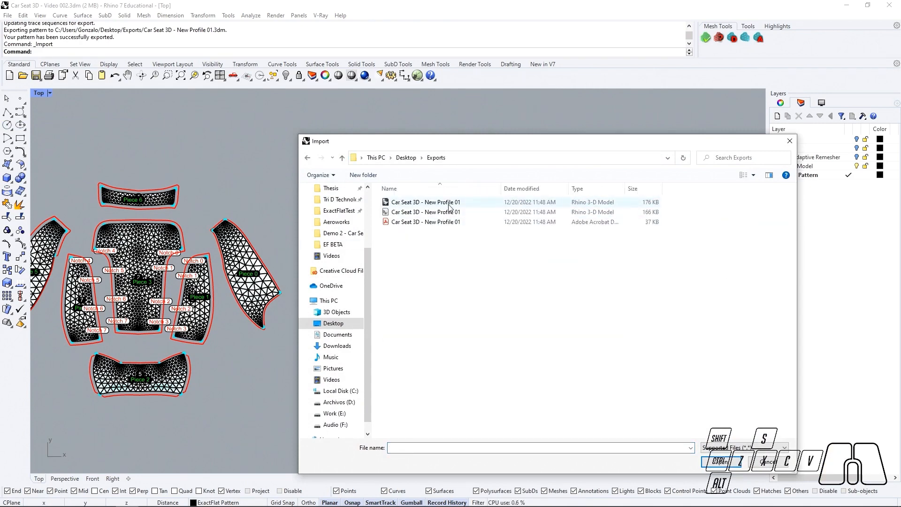
double_click(450, 212)
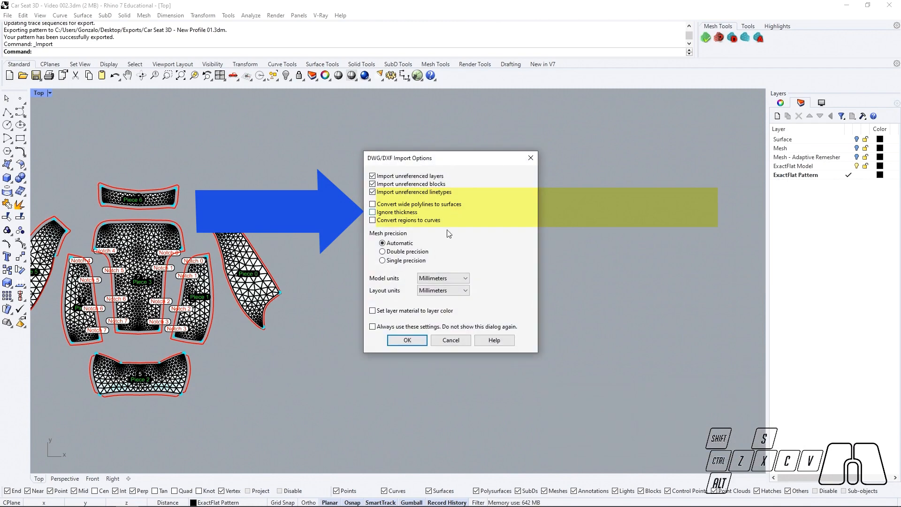
click(407, 339)
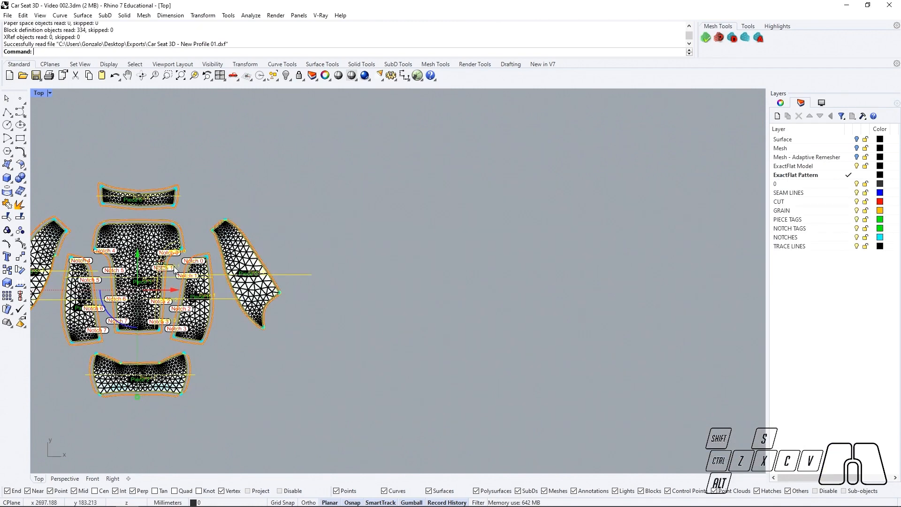
Move the imported DXF pattern clear of the original meshed pattern, to its right, and deselect it.
drag(170, 287, 536, 284)
click(610, 333)
scroll(610, 333, up, 3)
right_drag(565, 308, 519, 310)
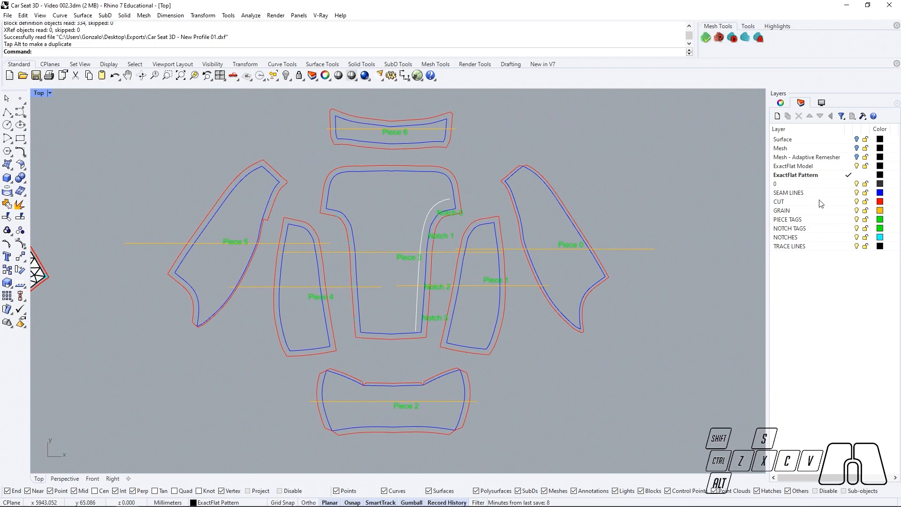
Toggle the visibility of the NOTCH TAGS and NOTCHES layers to check which imported objects they hold.
click(856, 230)
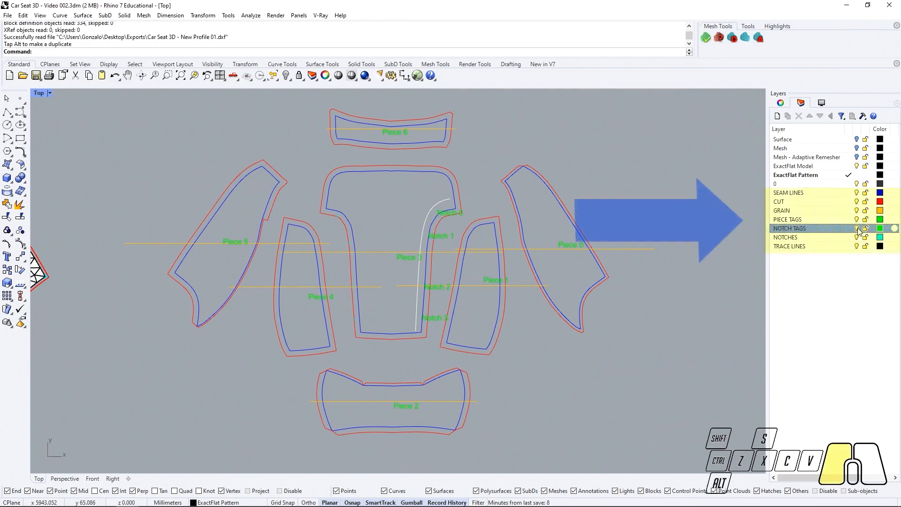
scroll(346, 255, up, 10)
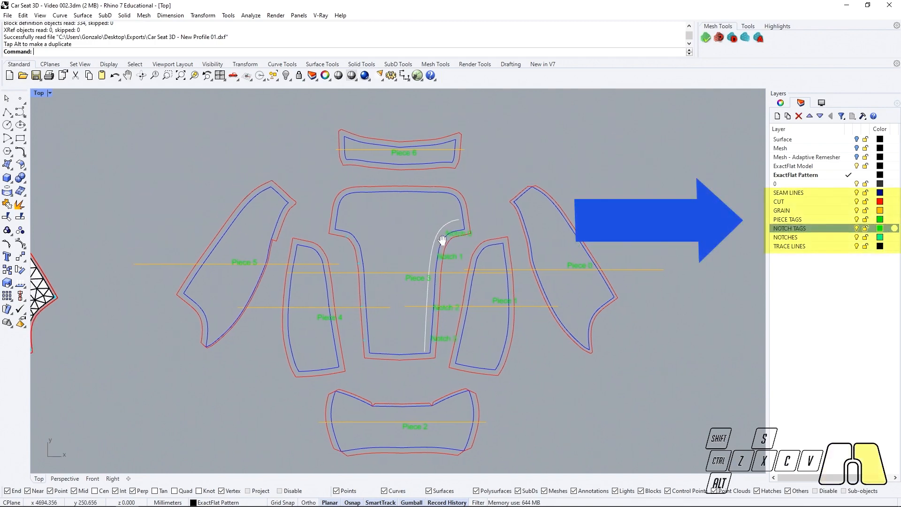
scroll(357, 243, up, 4)
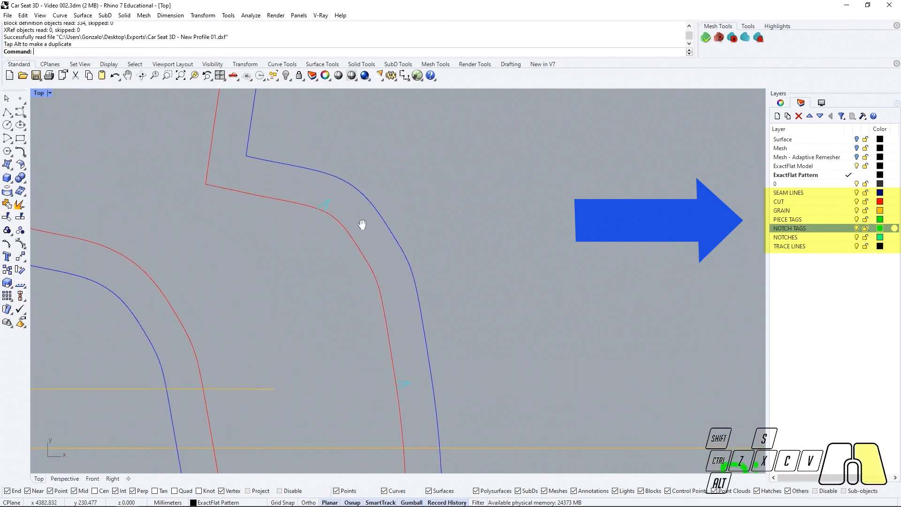
click(854, 238)
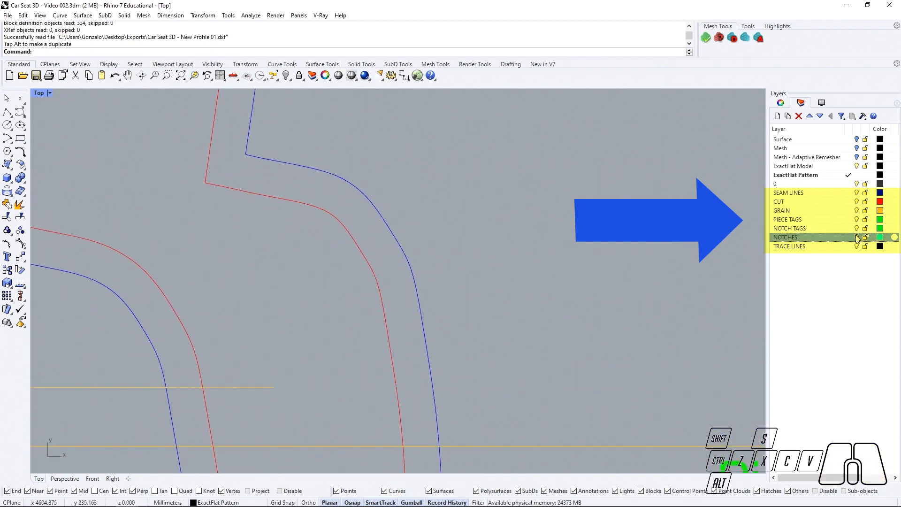
right_drag(651, 271, 528, 247)
scroll(528, 252, down, 8)
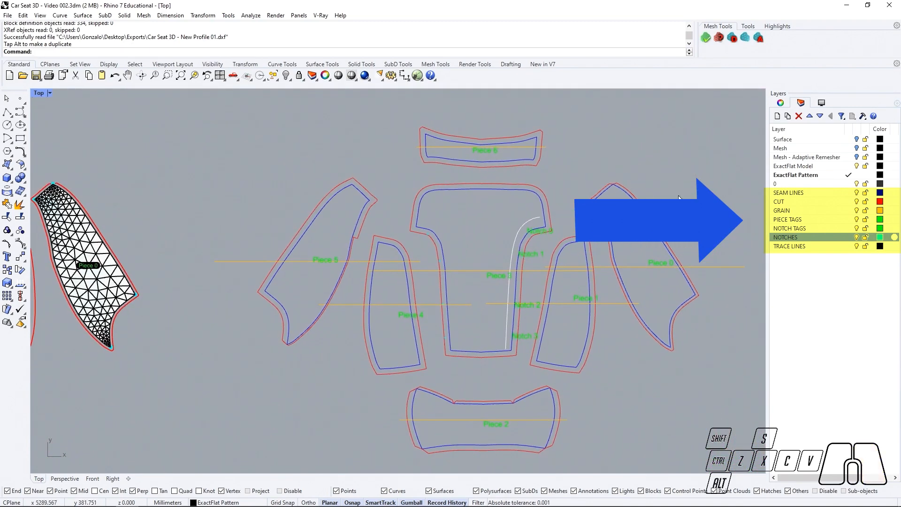
Toggle the visibility of the SEAM LINES and CUT layers to check their curves in the imported pattern.
right_drag(677, 195, 664, 196)
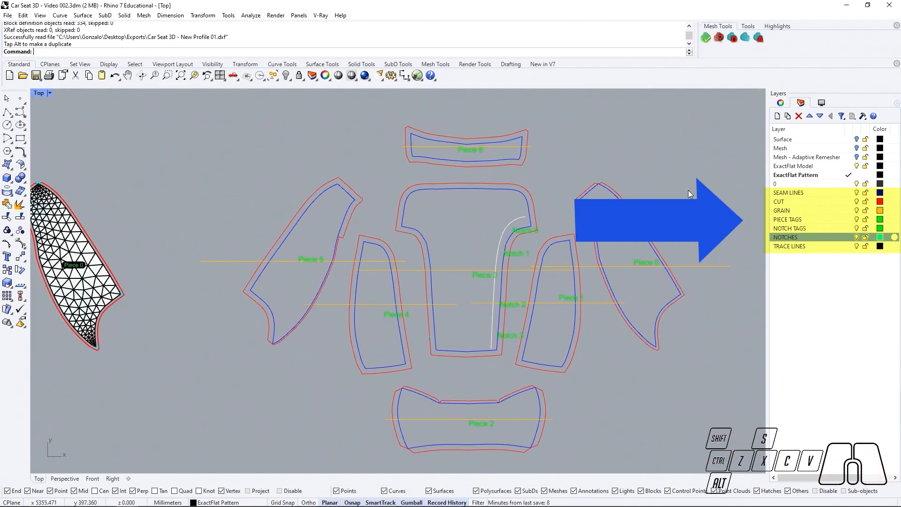
click(856, 193)
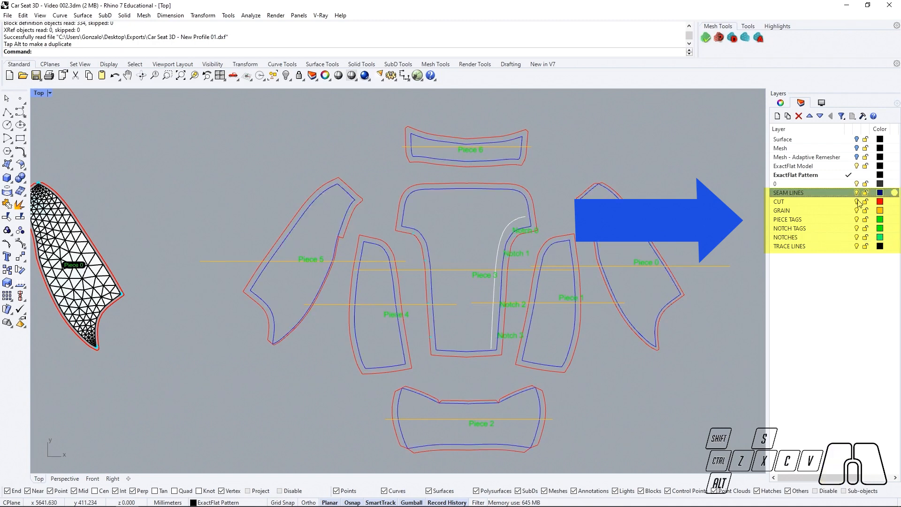
click(857, 202)
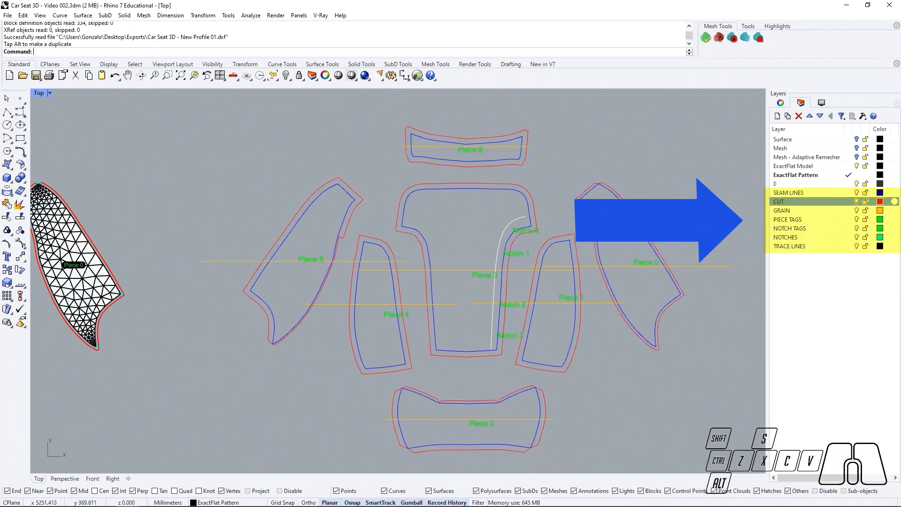
right_drag(605, 224, 291, 298)
scroll(439, 227, down, 3)
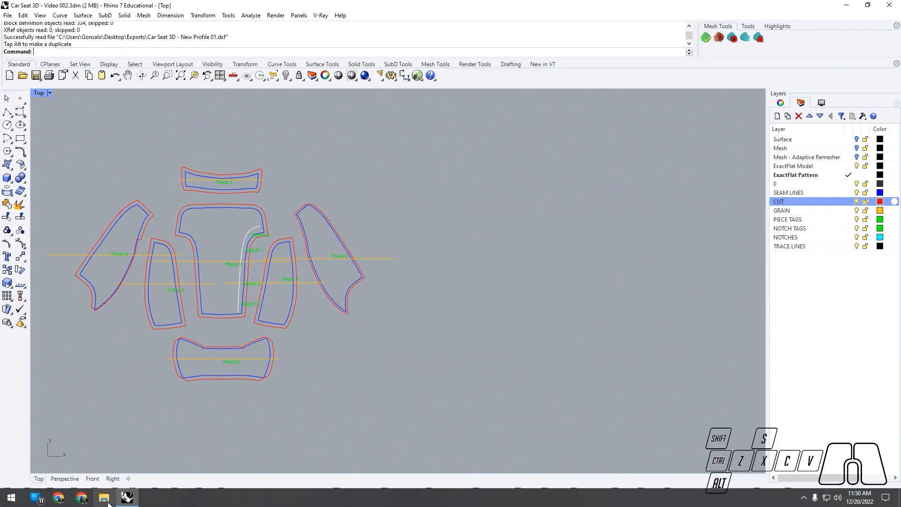
Switch to File Explorer and open the PDF Car Seat 3D - New Profile 01 from the Exports folder on the Desktop.
right_click(105, 500)
click(100, 464)
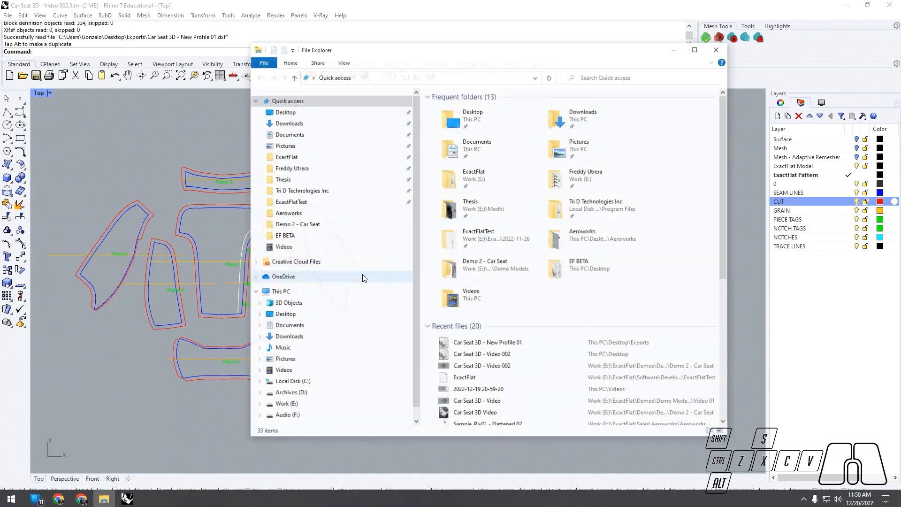
click(285, 314)
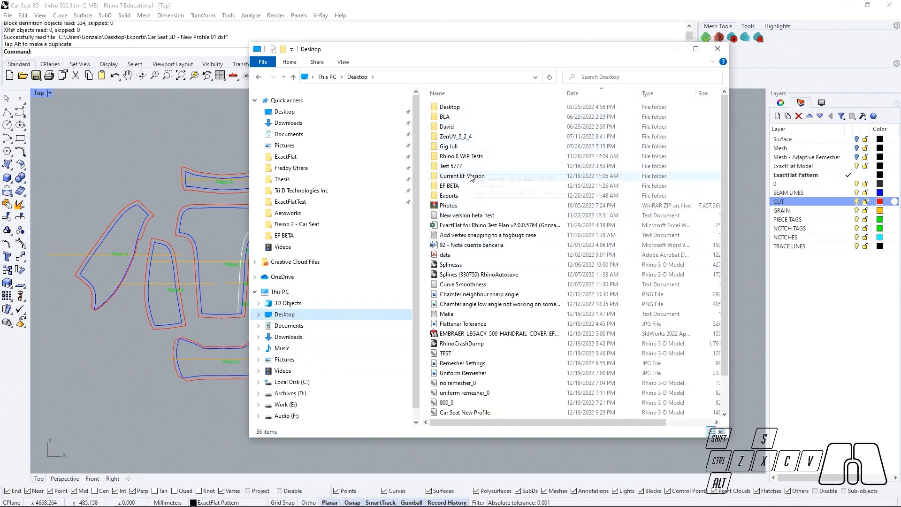
double_click(450, 195)
click(465, 125)
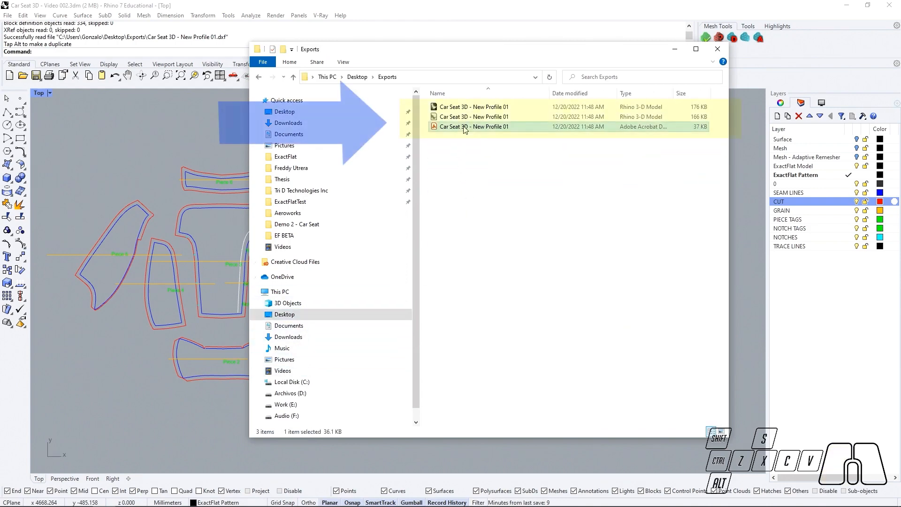
double_click(470, 127)
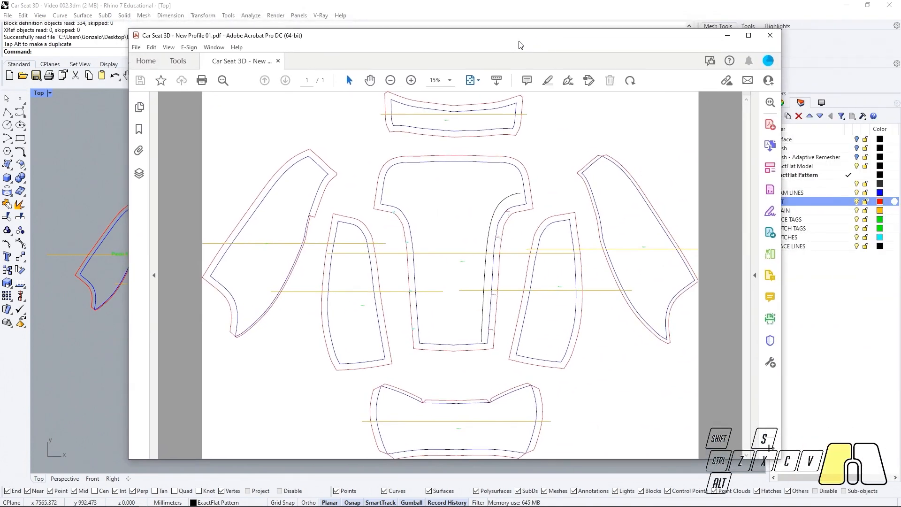
Examine the notches, tags and line colours in the PDF pattern up close and as a full page, and close the document.
ctrl+scroll(402, 250, up, 5)
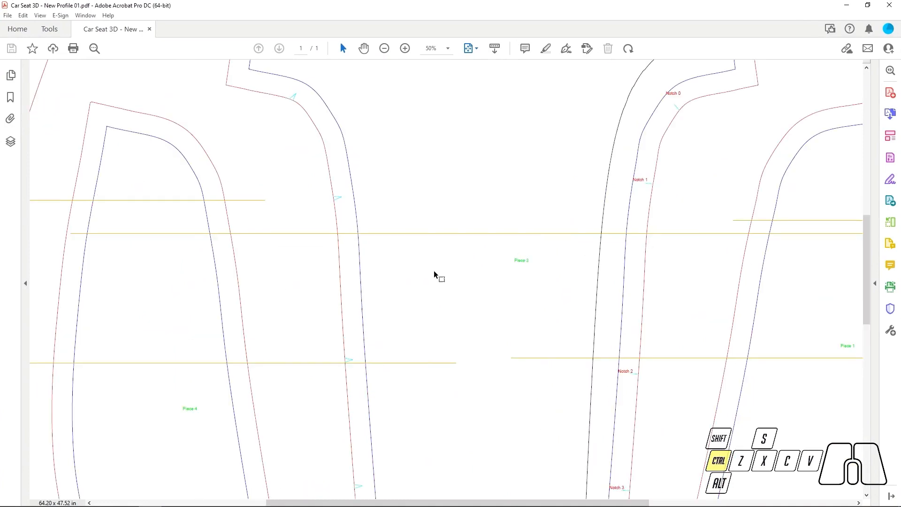
mouse_move(505, 281)
middle_down()
mouse_move(489, 284)
mouse_move(507, 298)
mouse_move(501, 292)
middle_up()
key(ctrl+0)
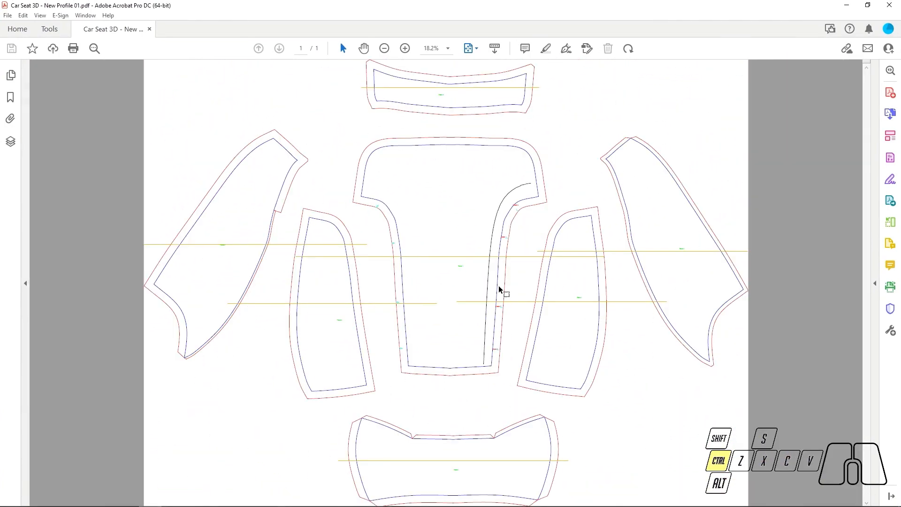
click(892, 5)
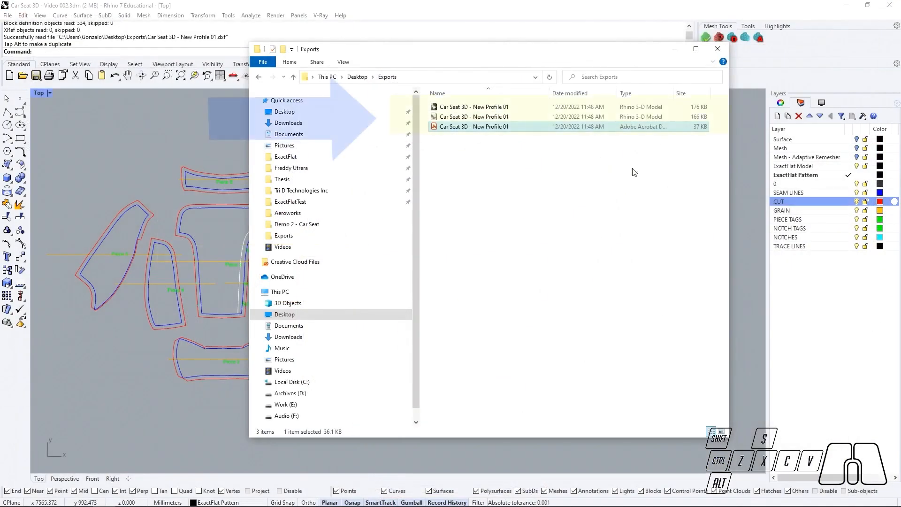
Open the exported Car Seat 3D - New Profile 01.3dm in Rhino and examine its pattern pieces in a maximized Top view.
click(491, 108)
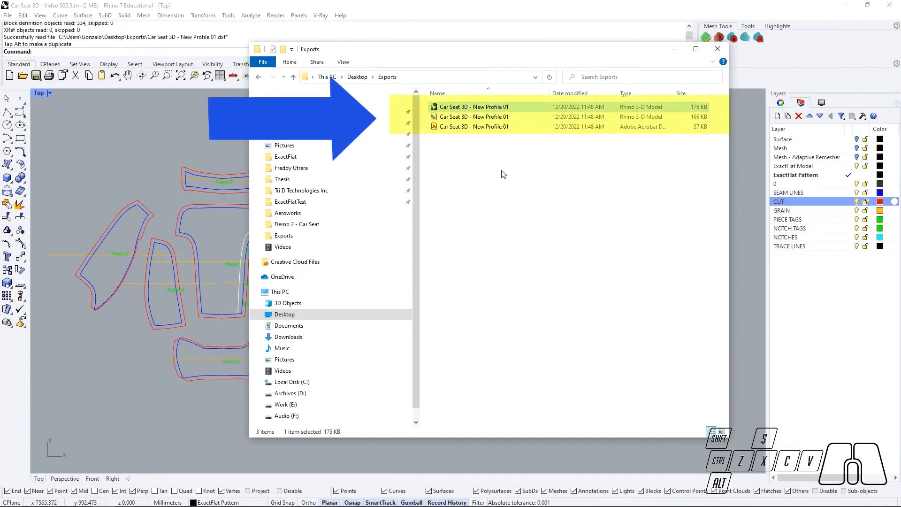
click(500, 203)
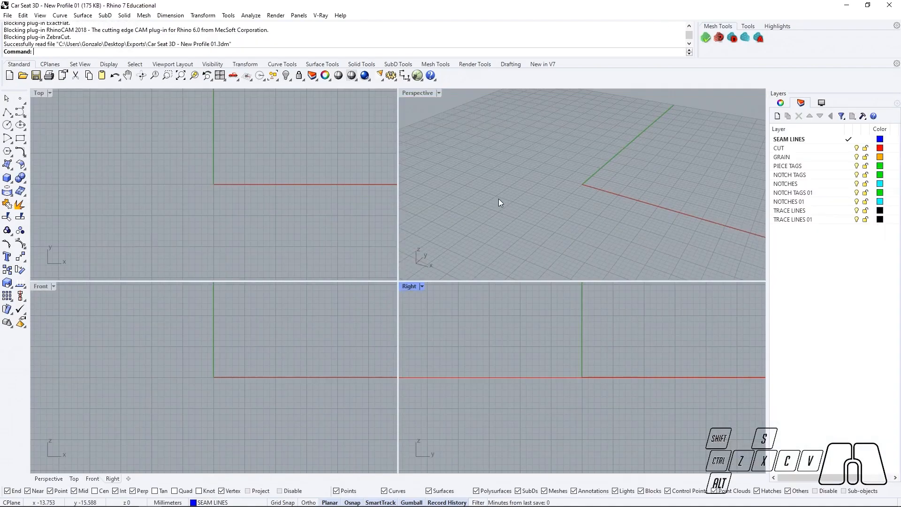
scroll(221, 165, down, 10)
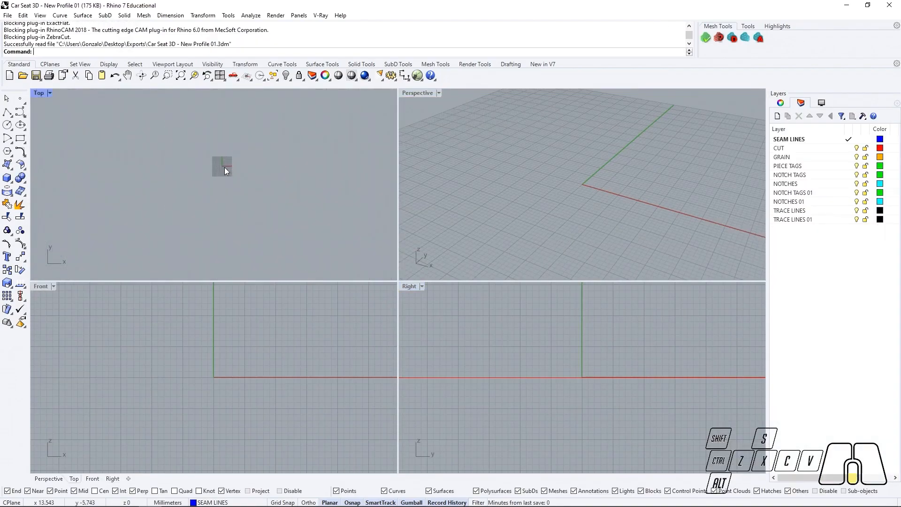
scroll(281, 172, up, 3)
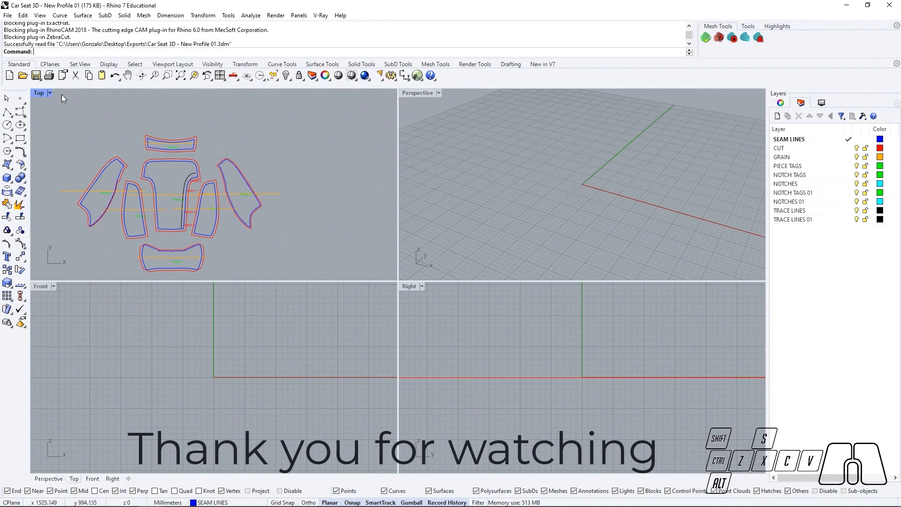
double_click(39, 93)
scroll(242, 152, up, 3)
right_drag(242, 151, 275, 190)
scroll(288, 195, up, 1)
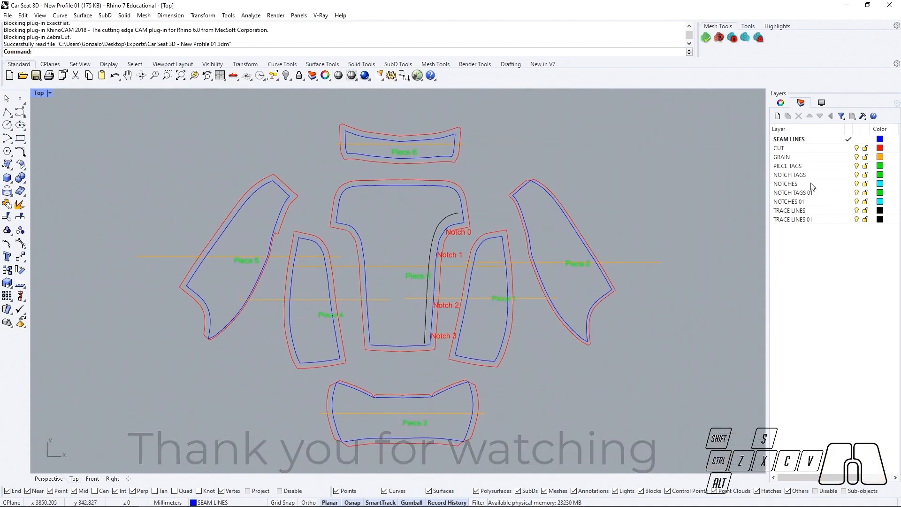